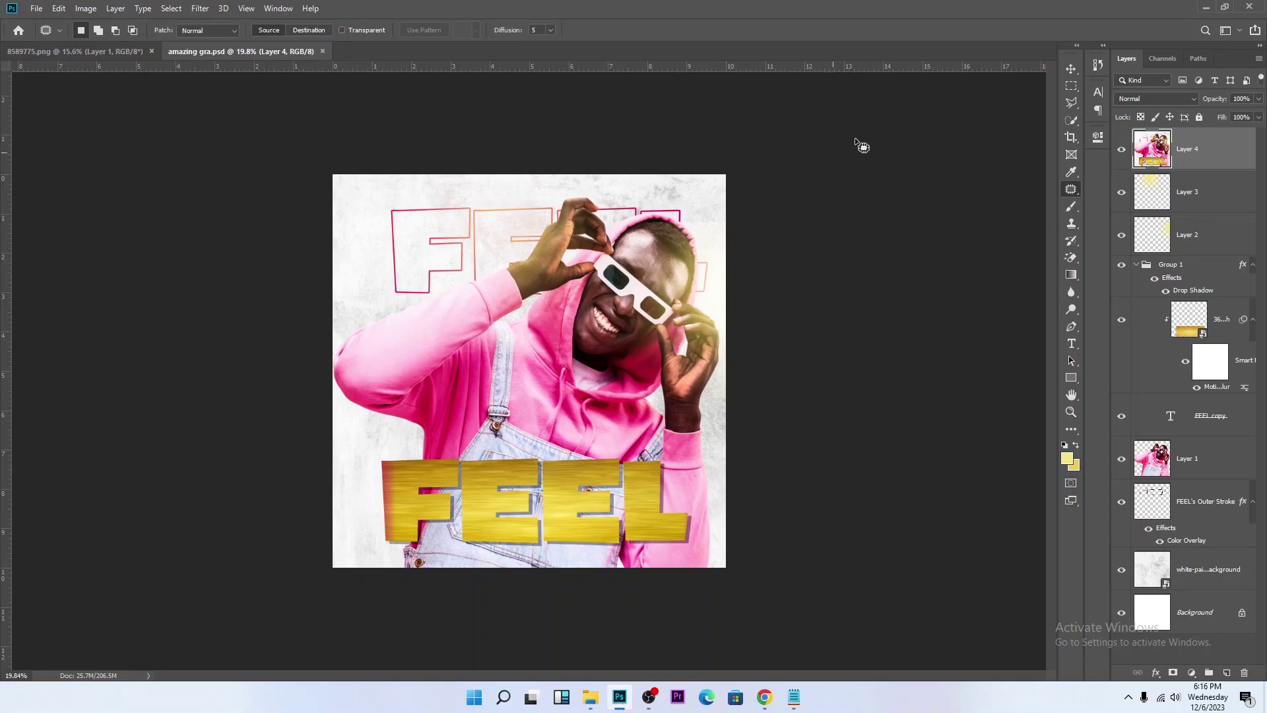
Step: Select the Move tool and zoom in on the FEEL poster
click(1071, 69)
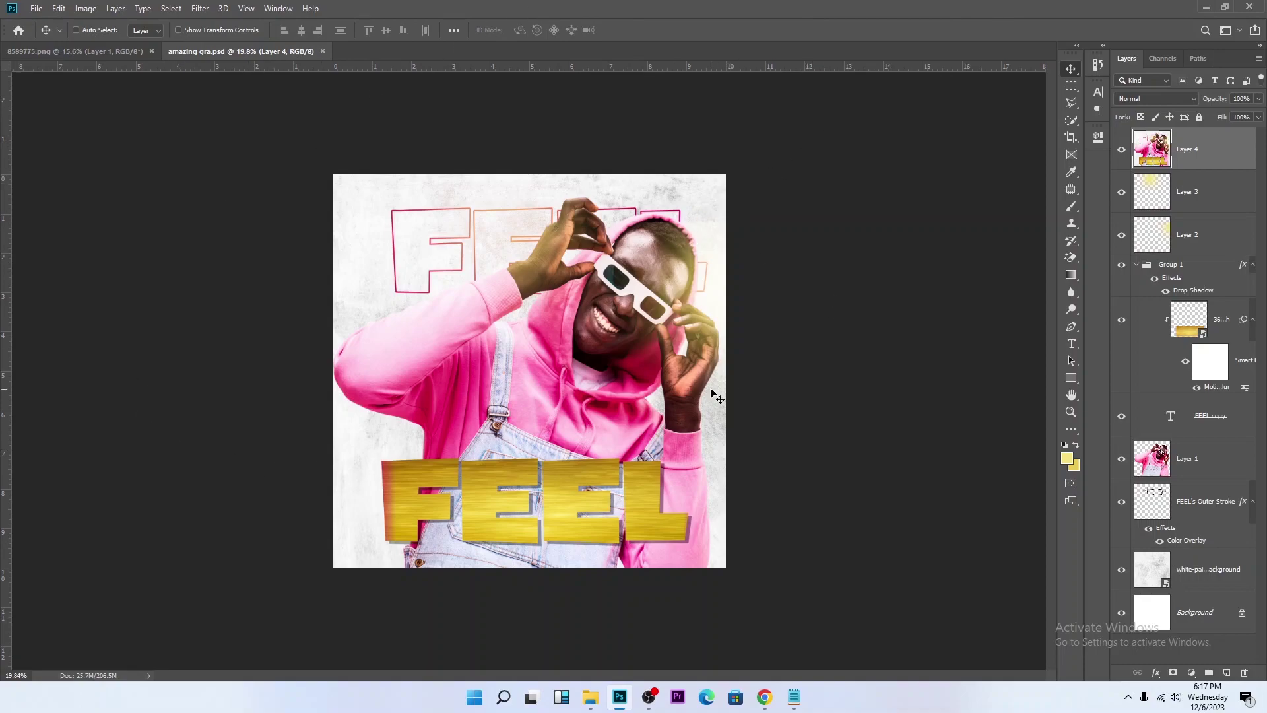
key(ctrl+plus)
key(ctrl+plus)
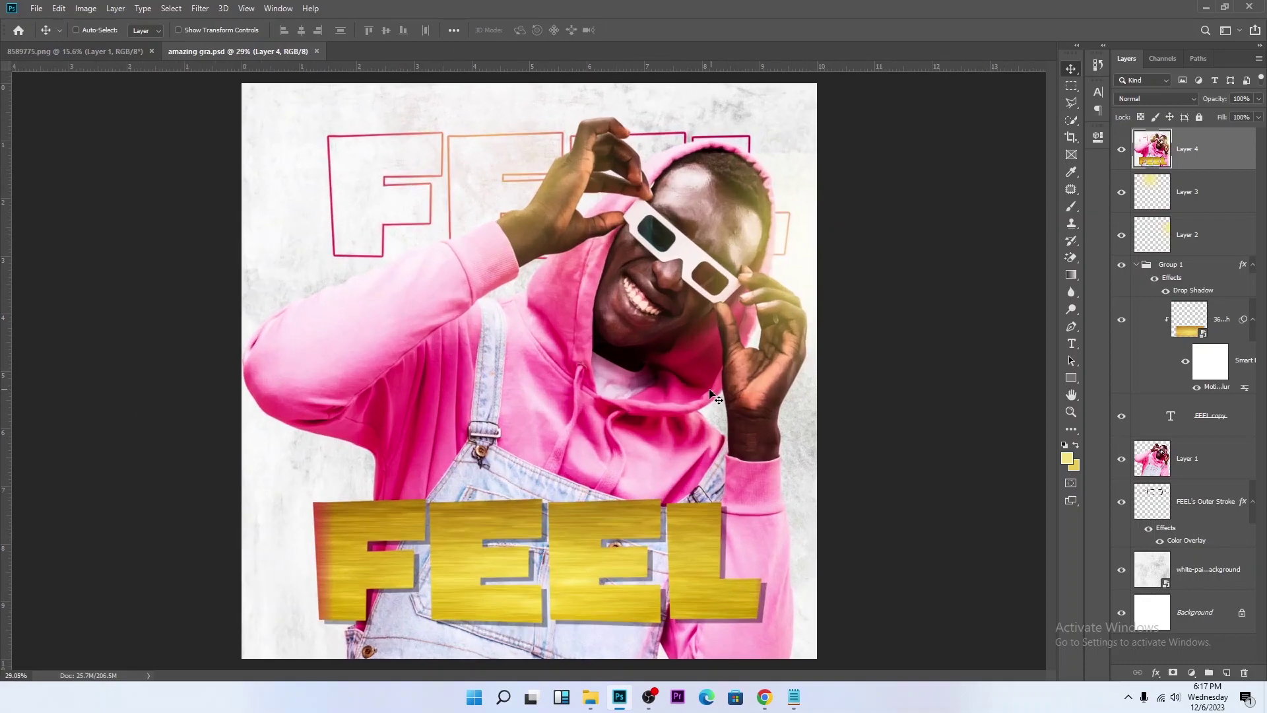
Step: Close both open documents and create a new 10 x 10 in, 300 ppi document named 'amazing graphics design'
click(320, 50)
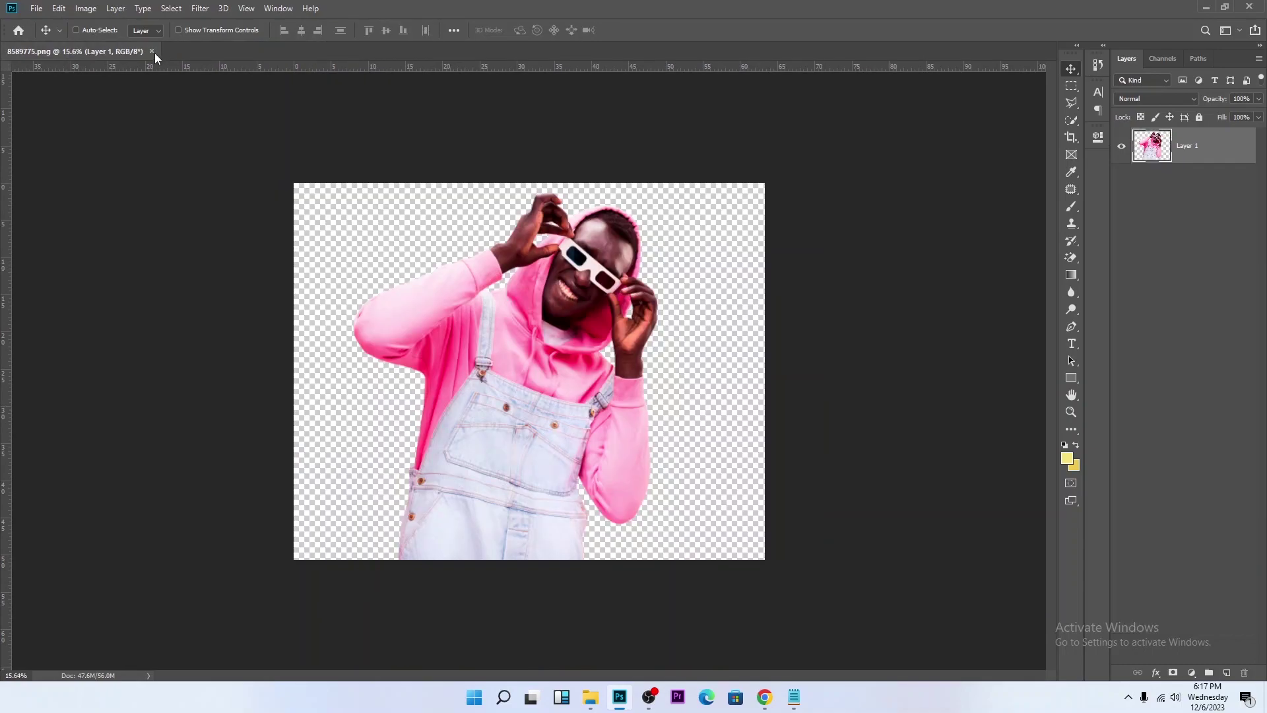
click(153, 52)
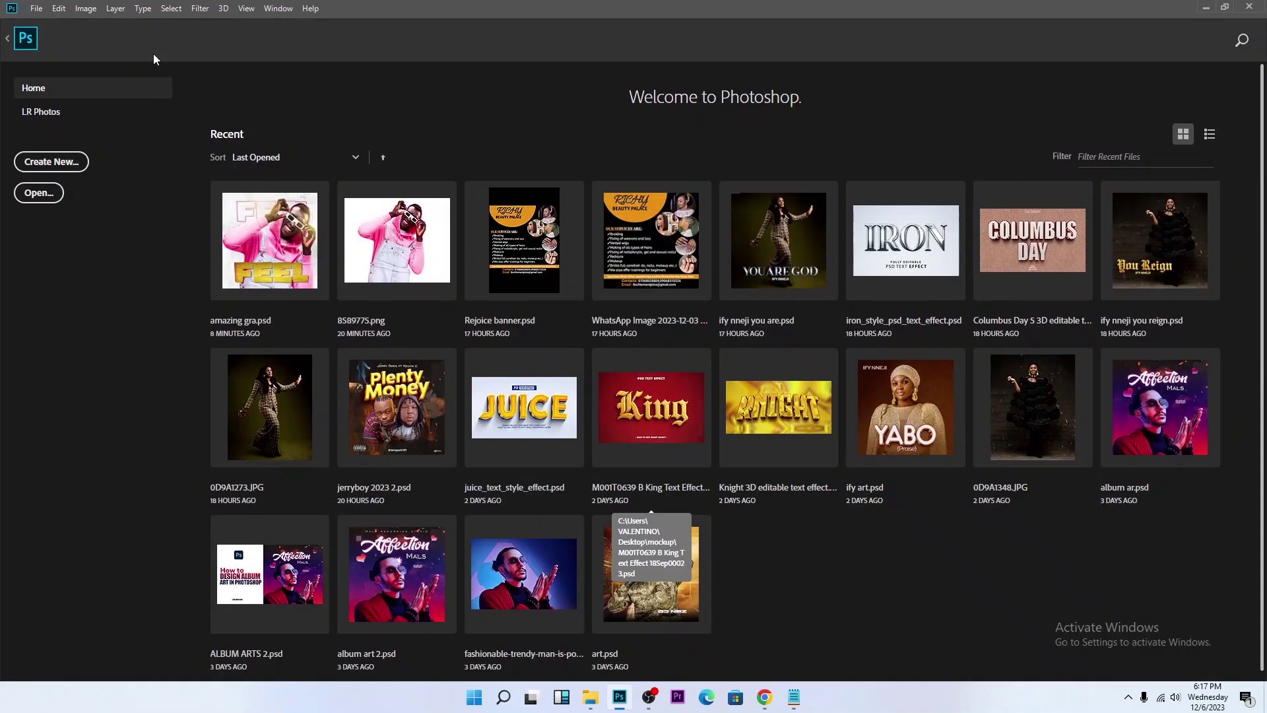
click(57, 167)
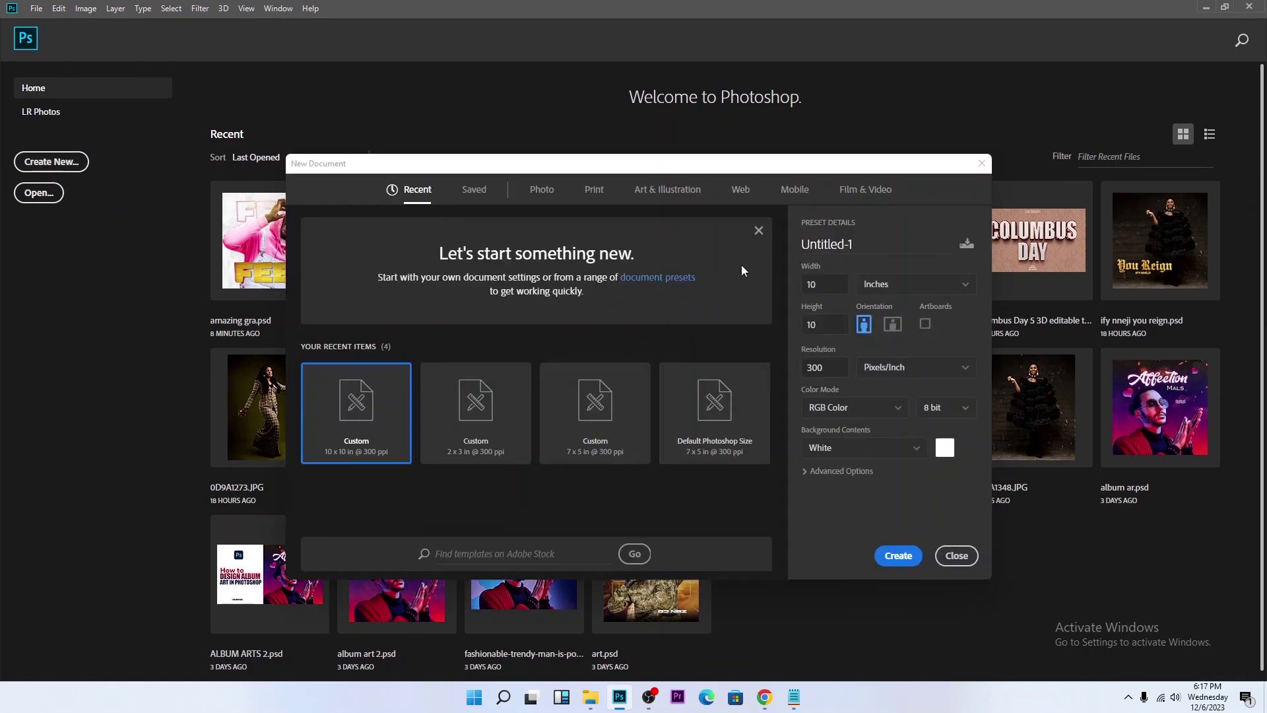
click(839, 246)
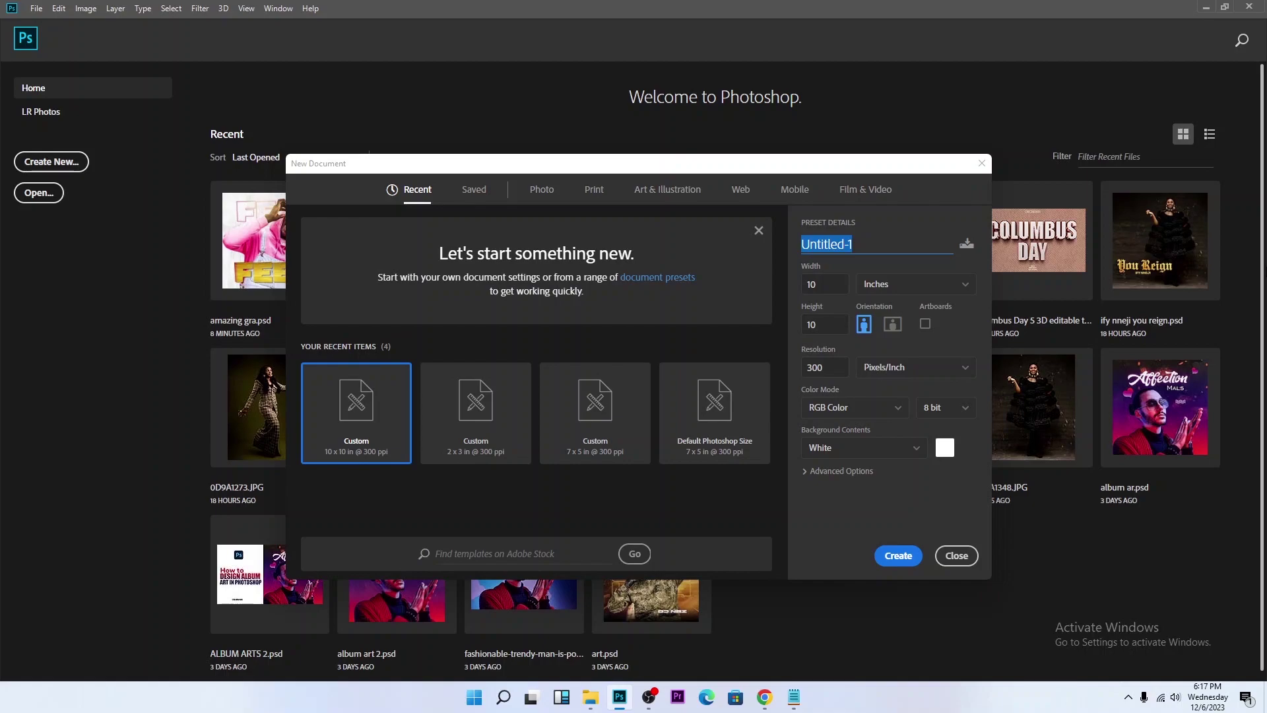
text(amazing)
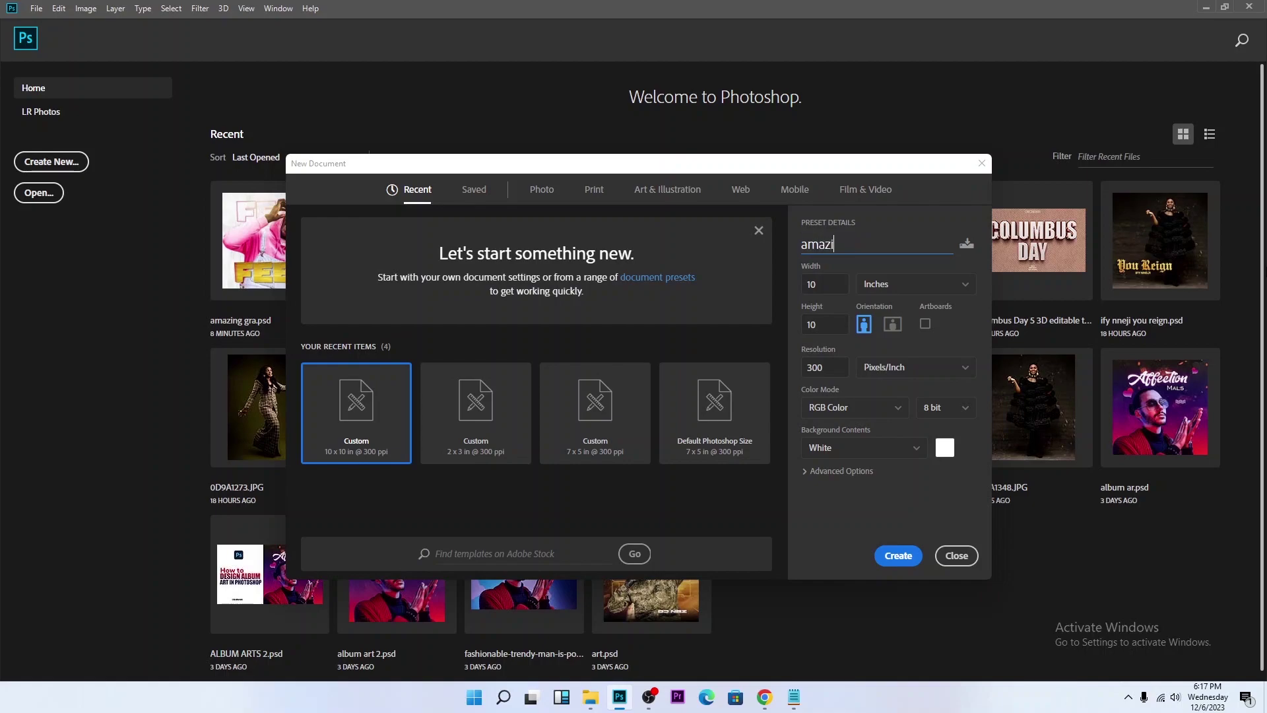
text( graphics design)
key(Return)
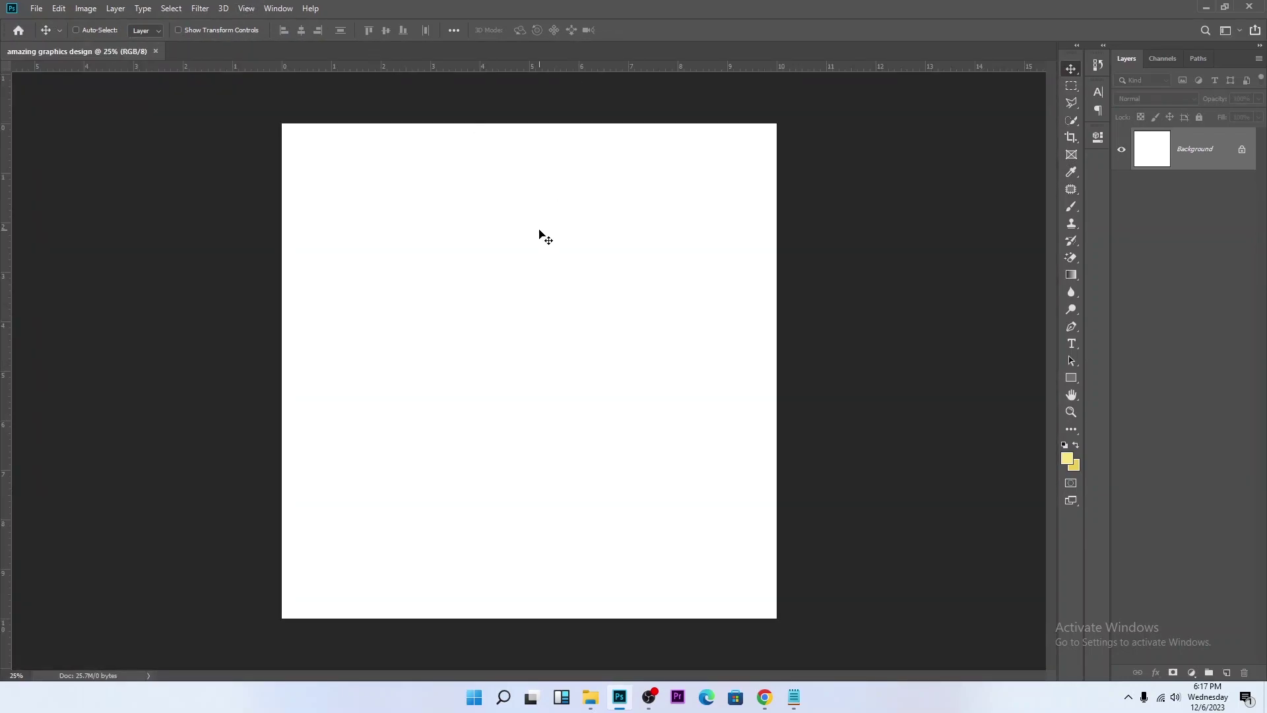
Step: Fit the new canvas on screen, then return to the Move tool
key(z)
right_click(543, 263)
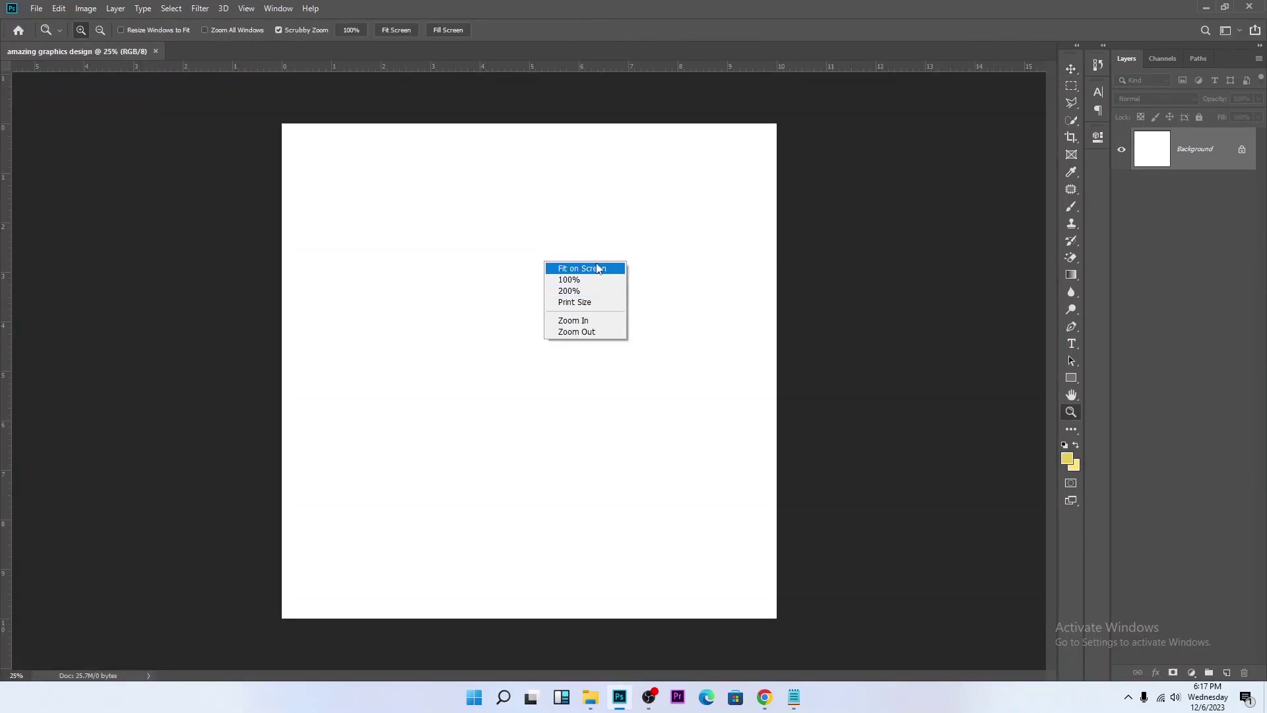
click(604, 267)
click(1077, 71)
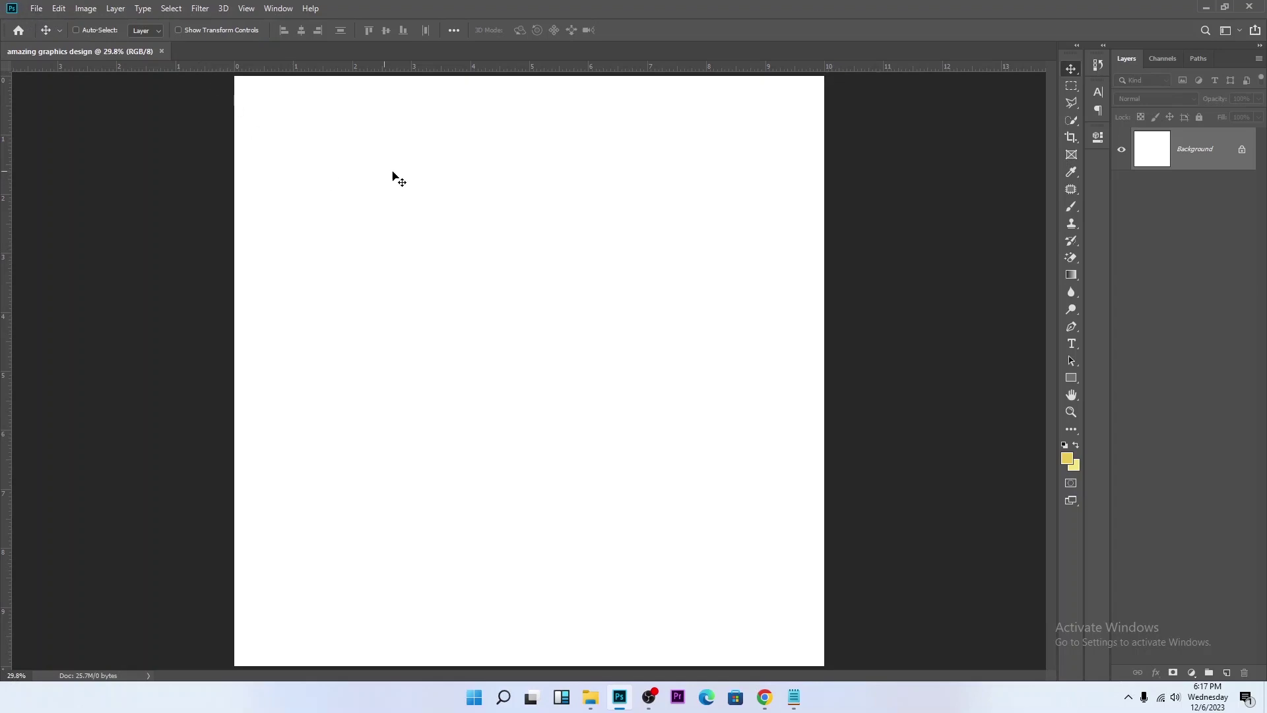
Step: Place the white-painted-wall-texture-background image from Downloads as an embedded layer
scroll(396, 175, down, 3)
scroll(405, 179, up, 1)
scroll(406, 178, up, 1)
click(34, 9)
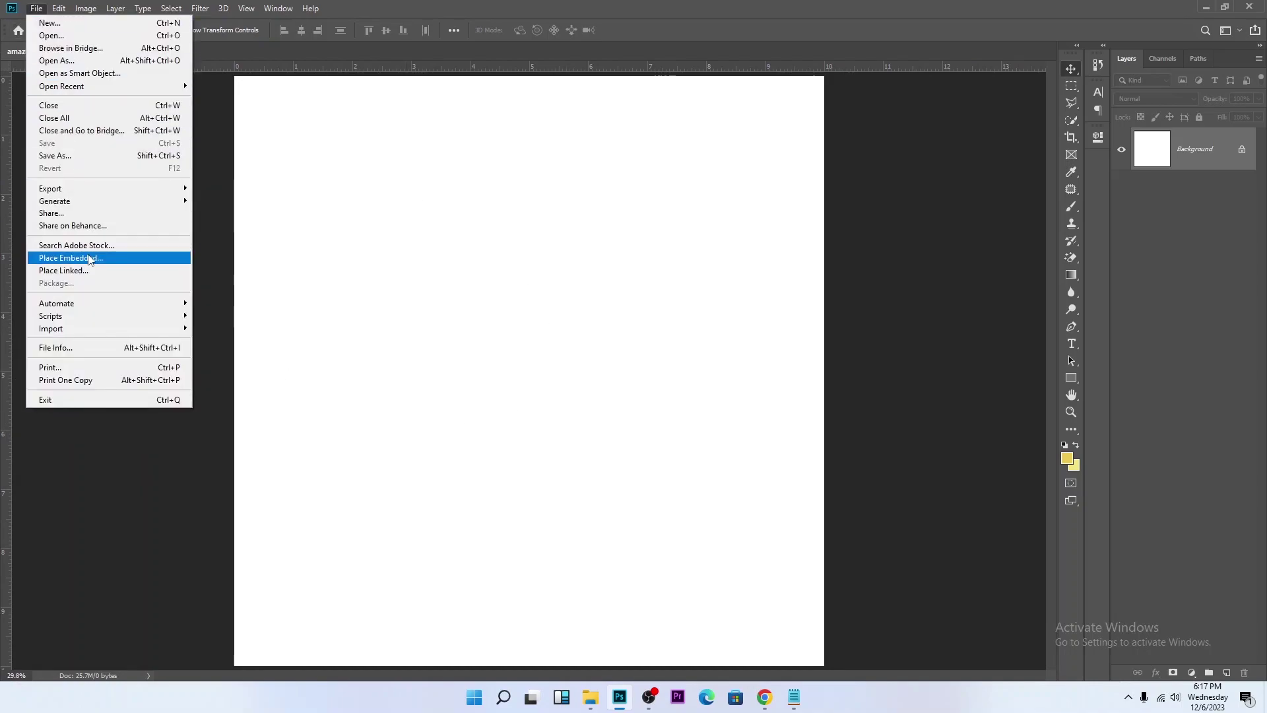
click(89, 255)
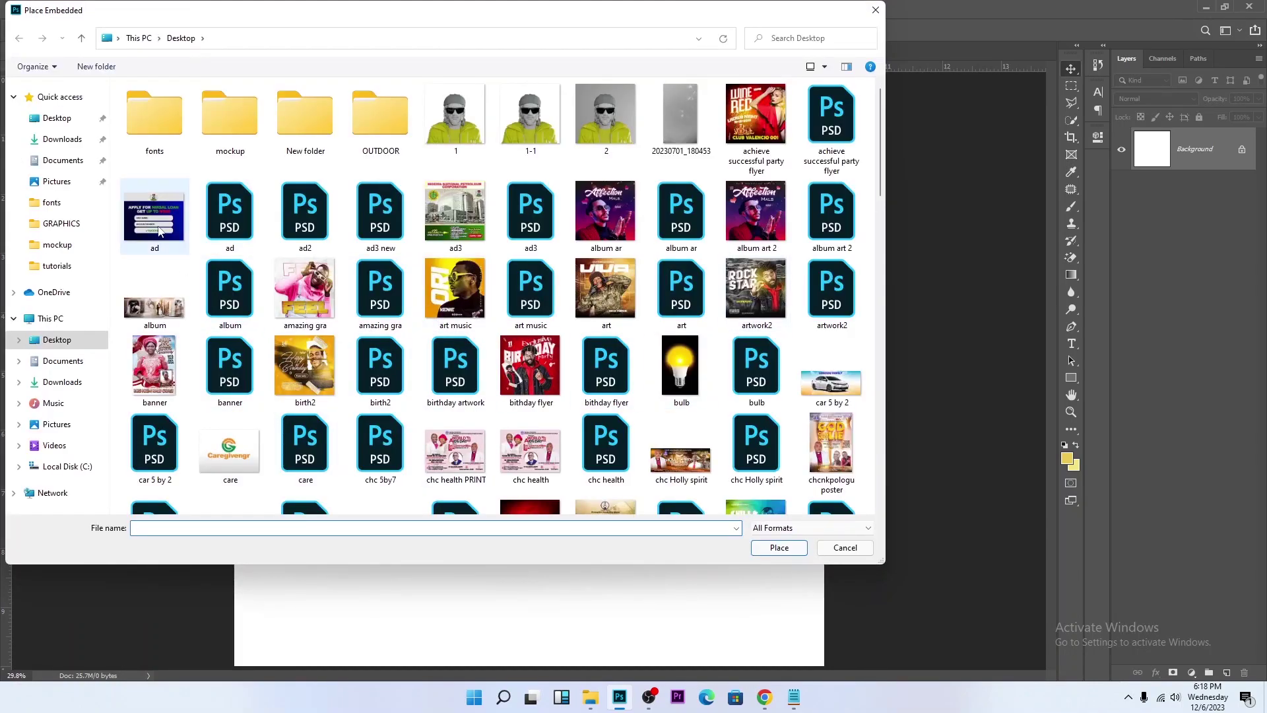
click(62, 139)
click(169, 152)
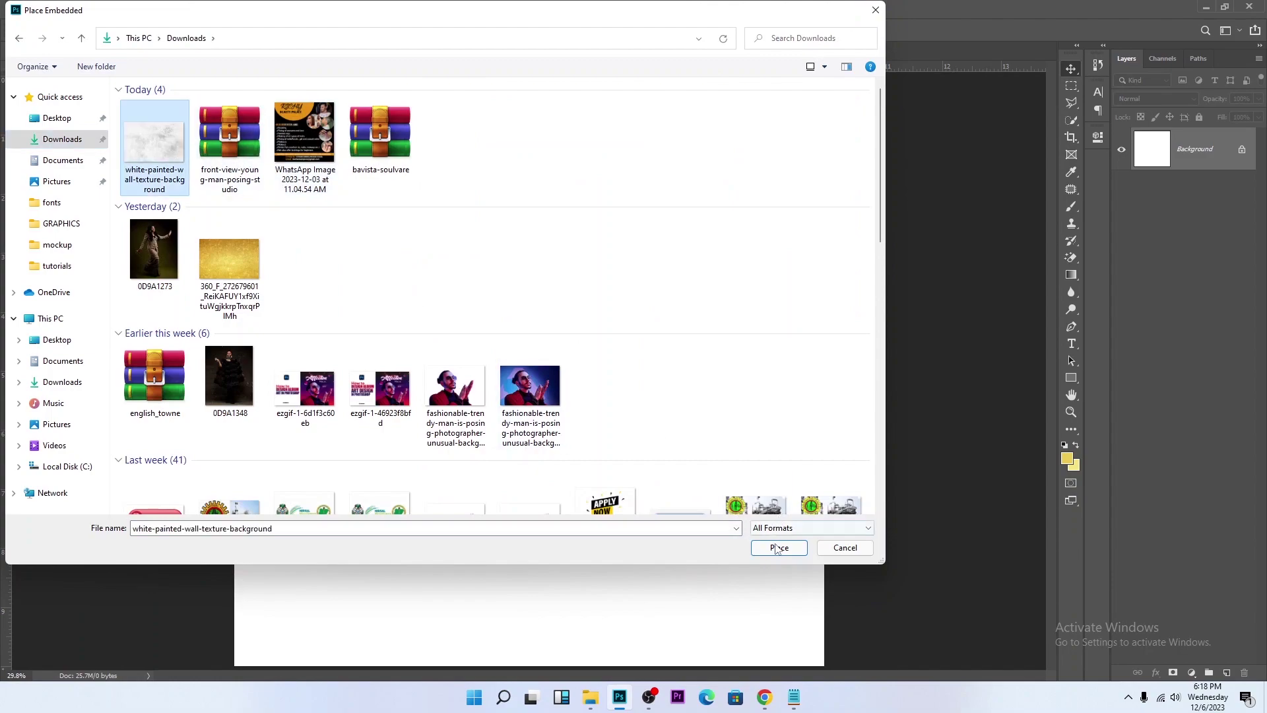
click(771, 550)
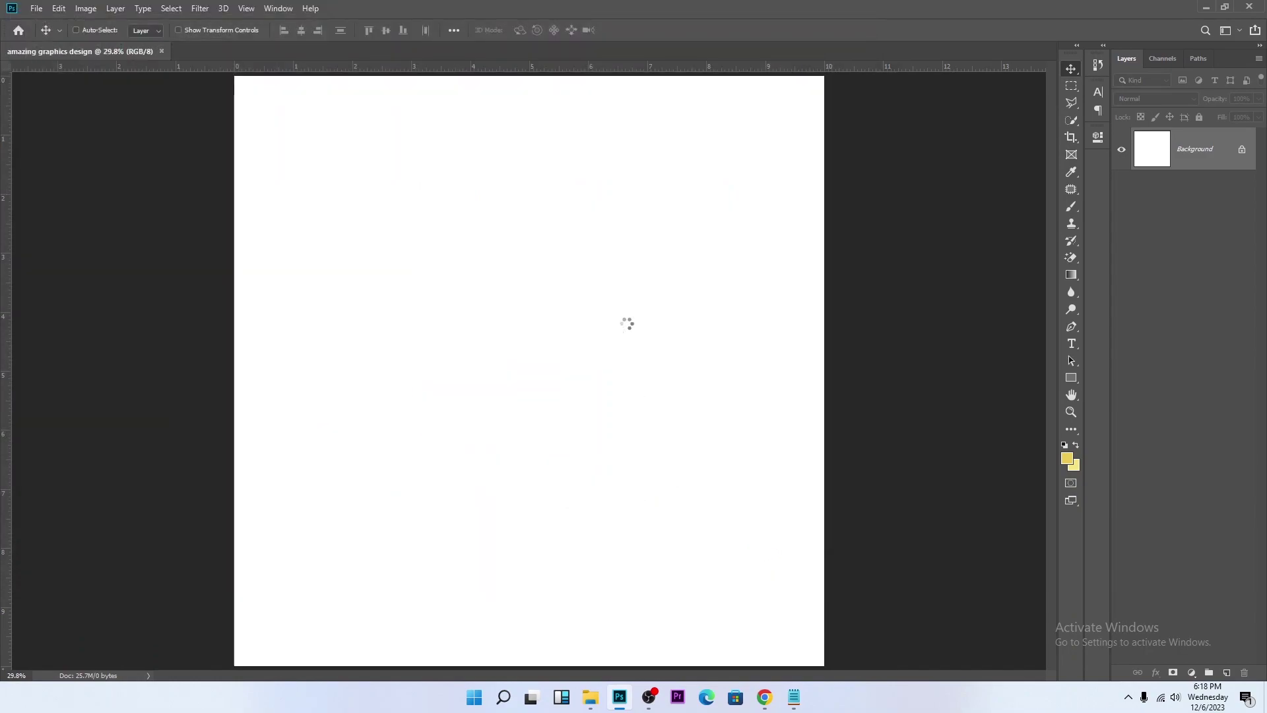
Step: Stretch the wall texture to the top and bottom canvas edges and commit
scroll(626, 328, down, 2)
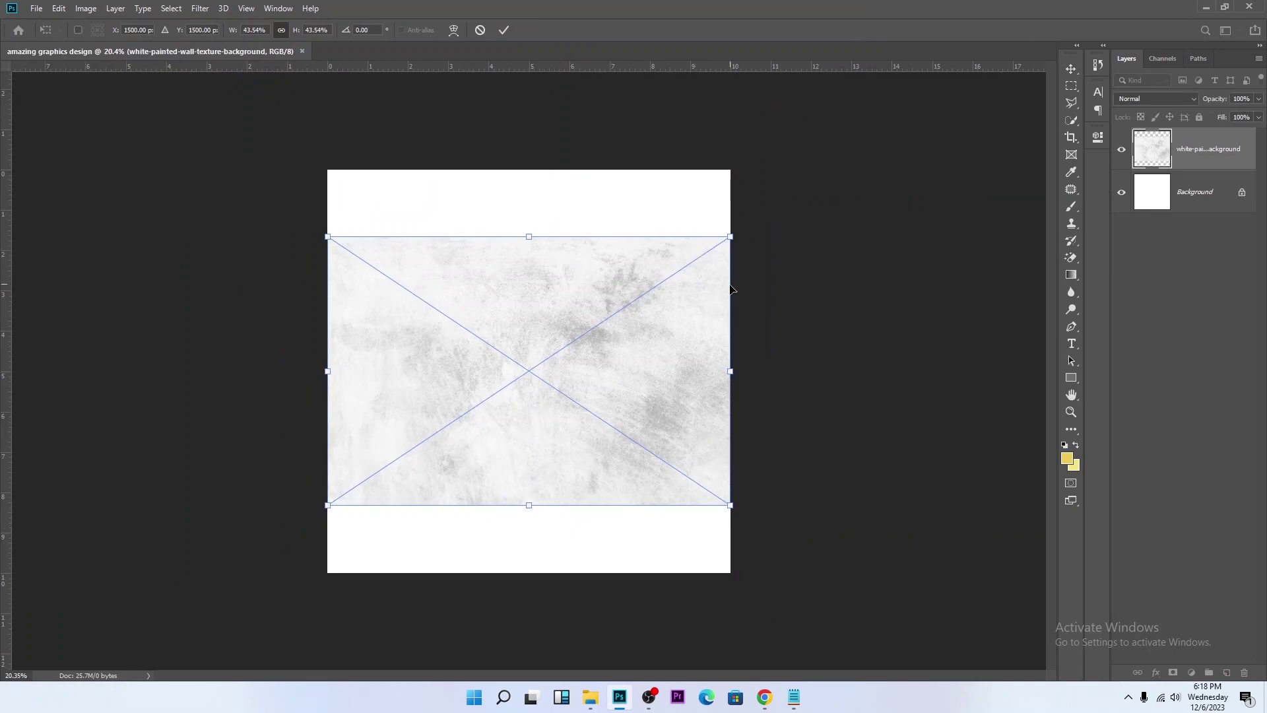
drag(528, 235, 529, 159)
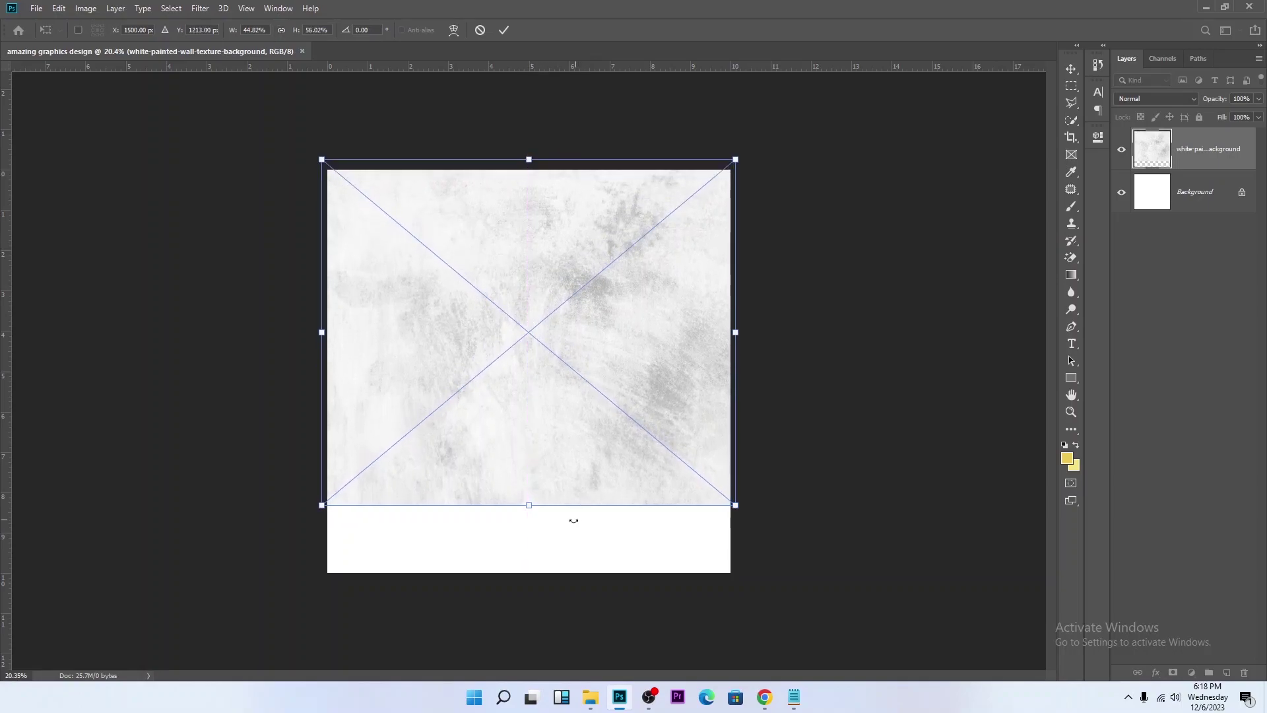
drag(529, 506, 536, 588)
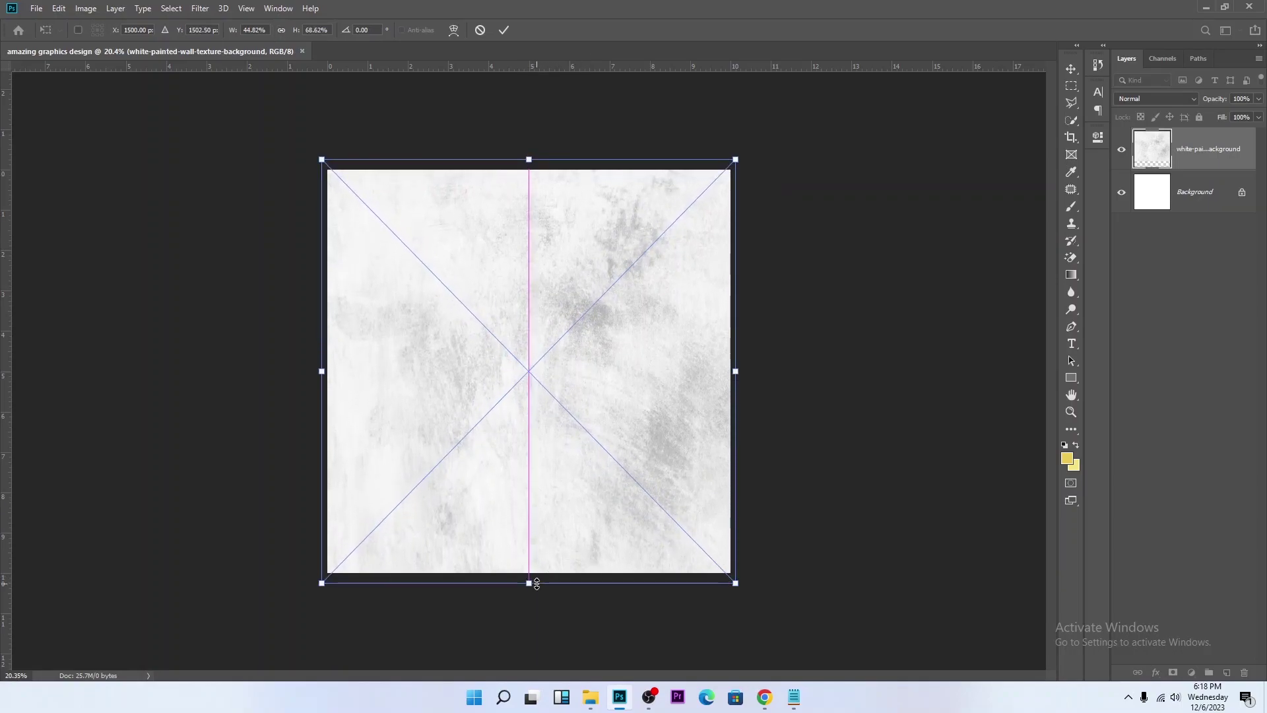
double_click(557, 357)
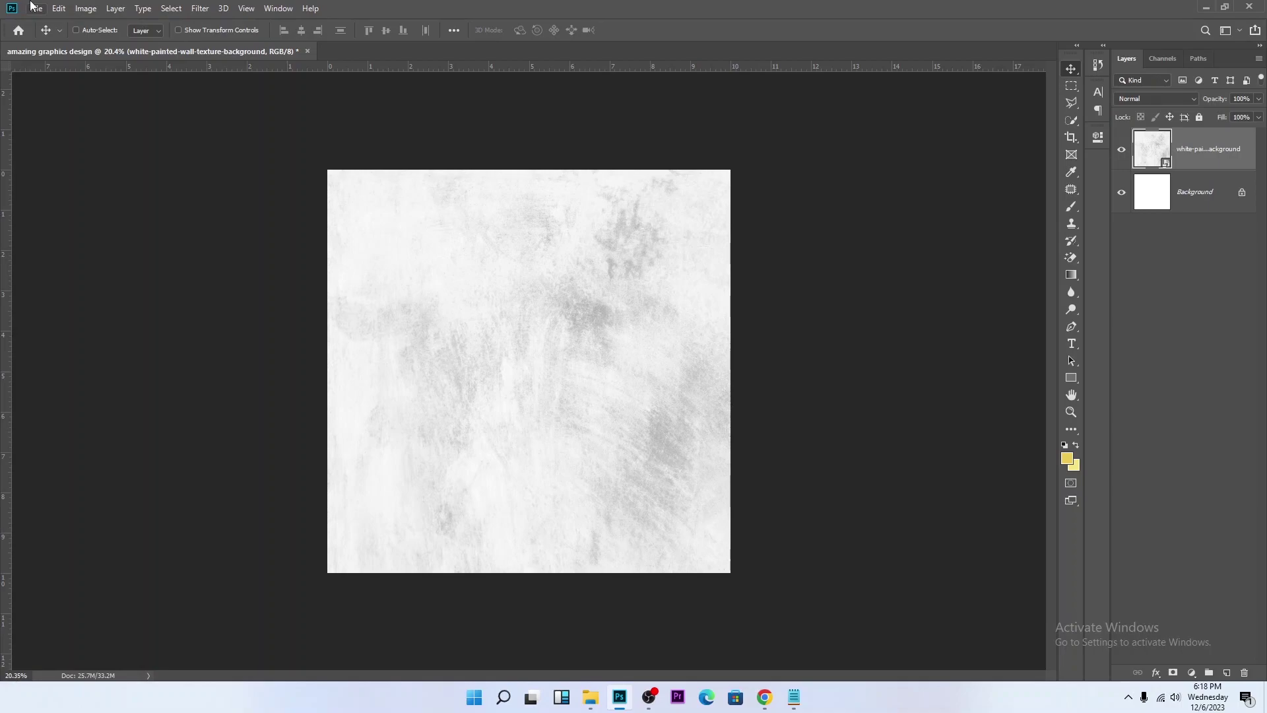
Step: Place the pink-hoodie man photo as an embedded layer
click(31, 6)
click(90, 253)
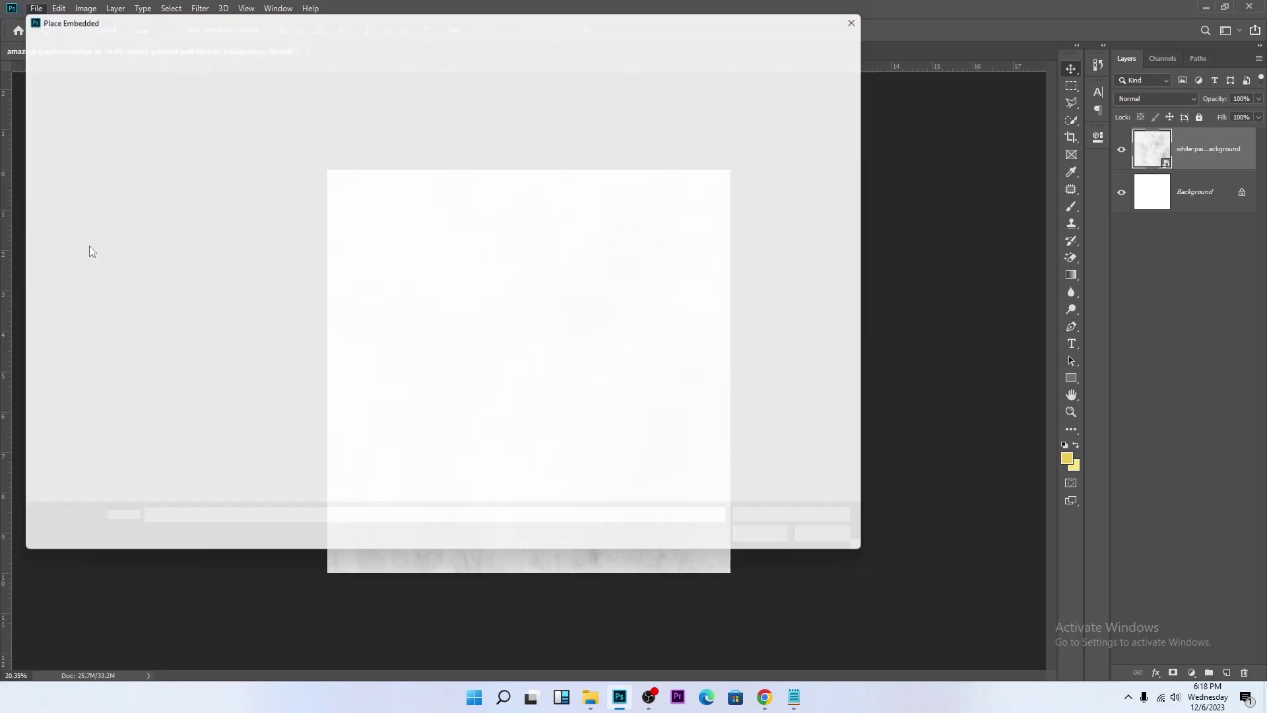
scroll(317, 333, down, 5)
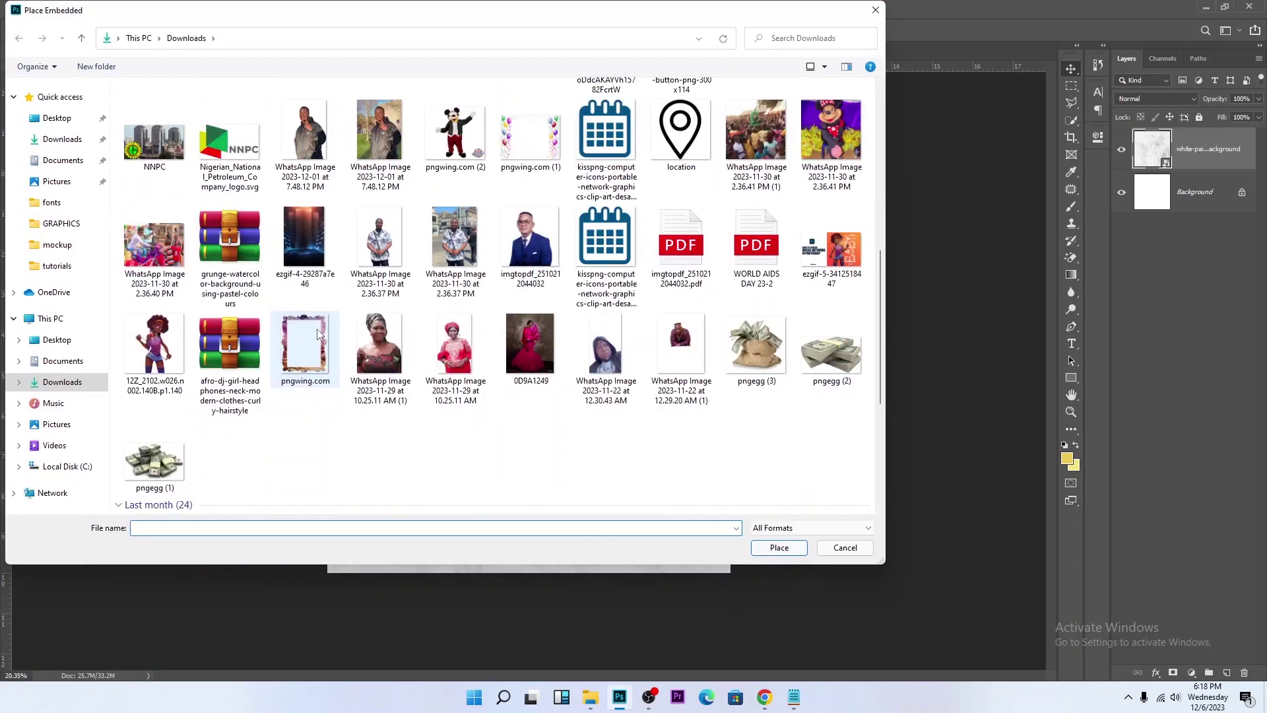
scroll(317, 333, up, 5)
scroll(317, 333, down, 10)
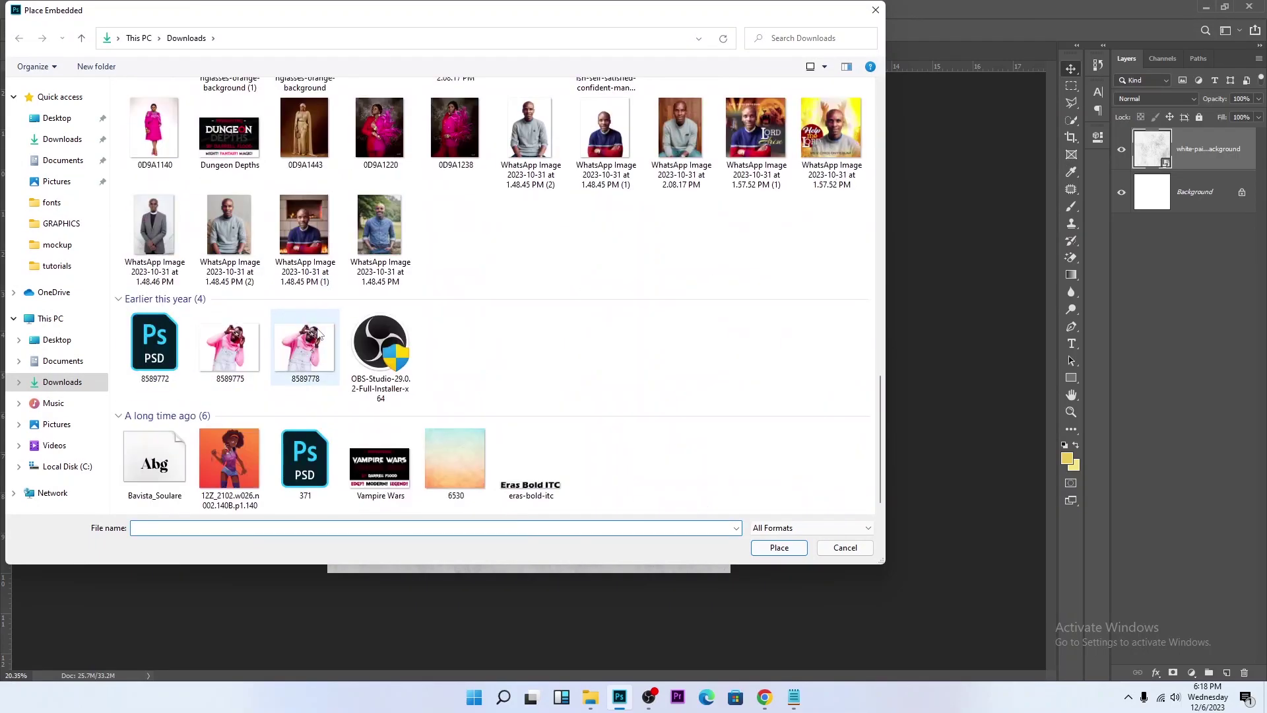
click(264, 360)
click(757, 547)
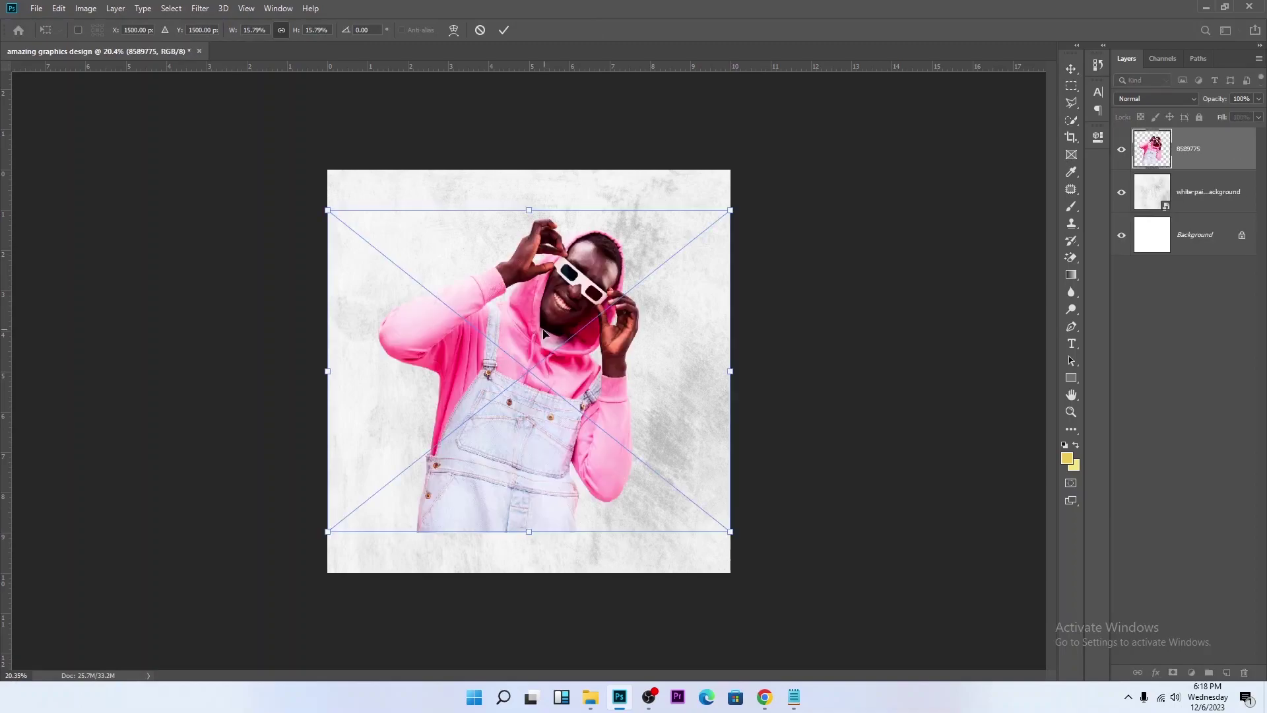
Step: Position and enlarge the man photo until it reaches the top of the canvas
drag(543, 333, 545, 385)
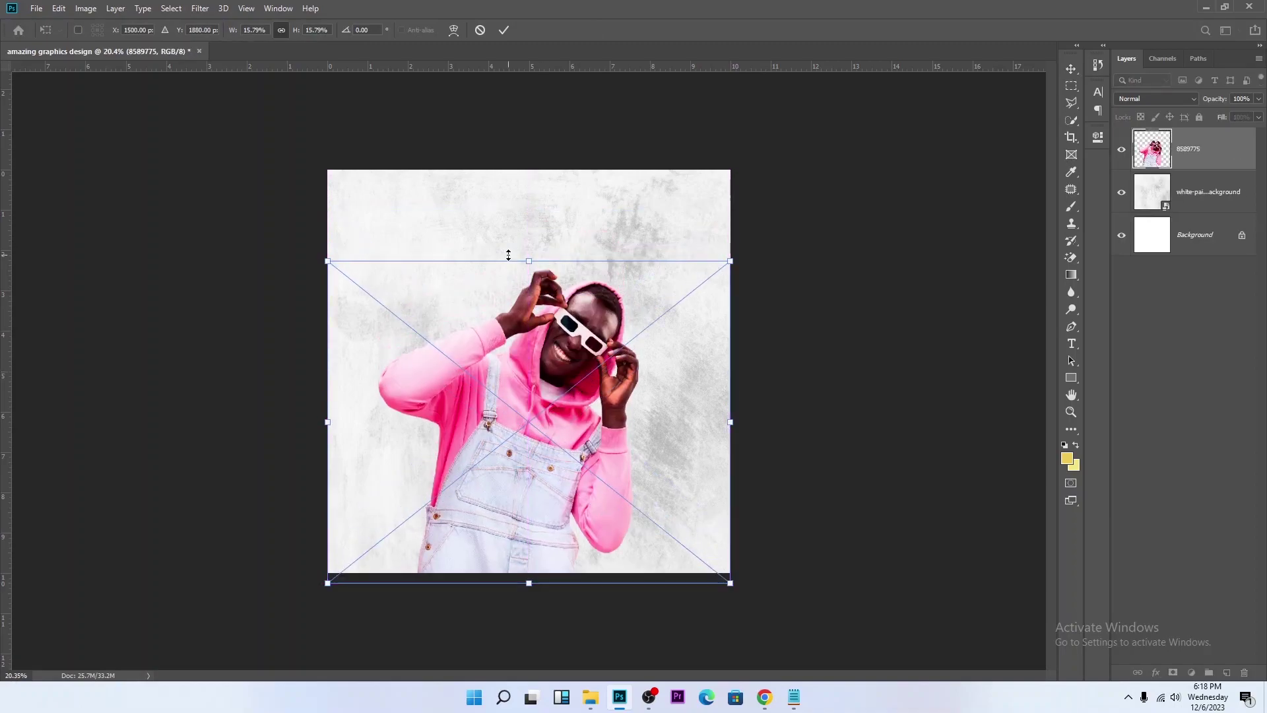
drag(521, 260, 525, 182)
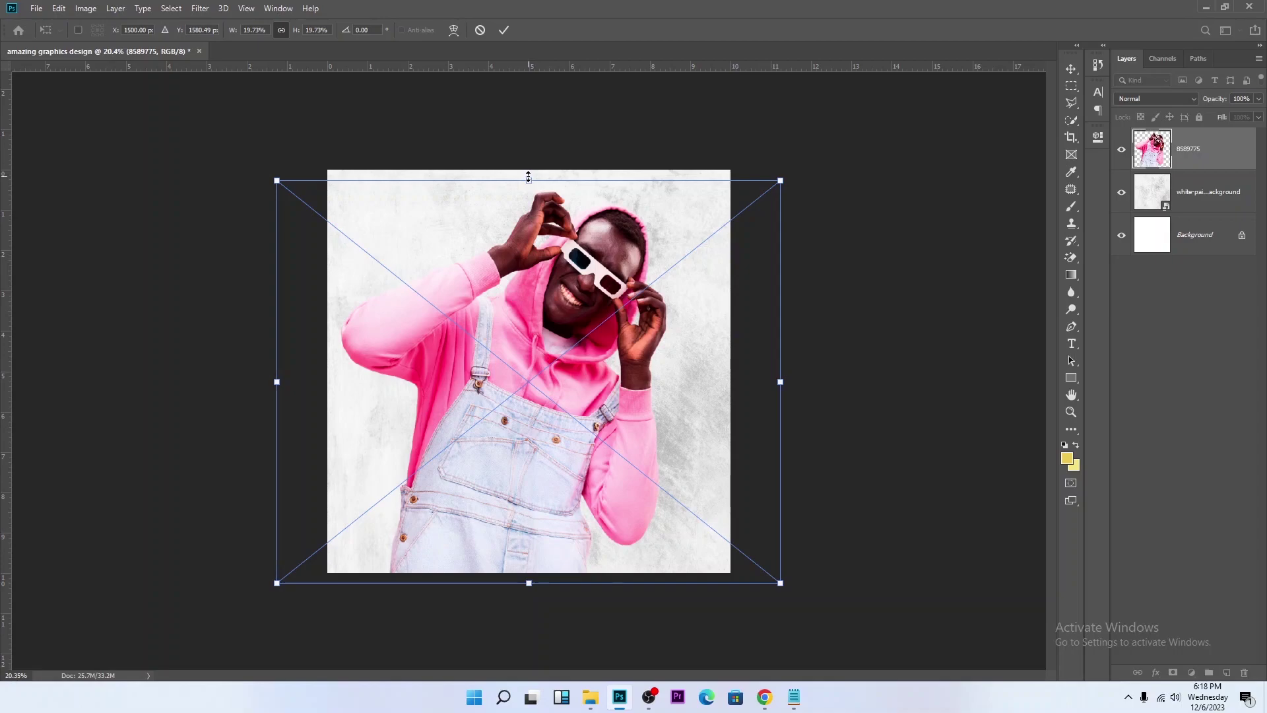
drag(528, 177, 529, 166)
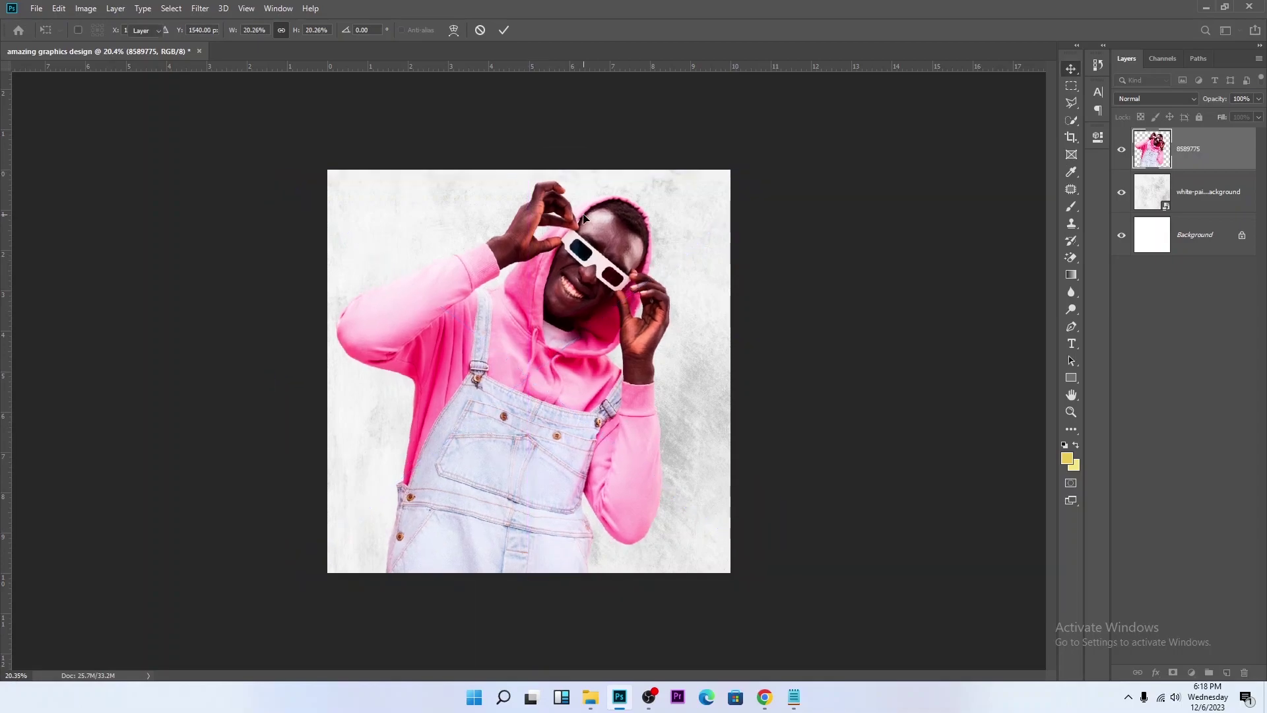
key(Return)
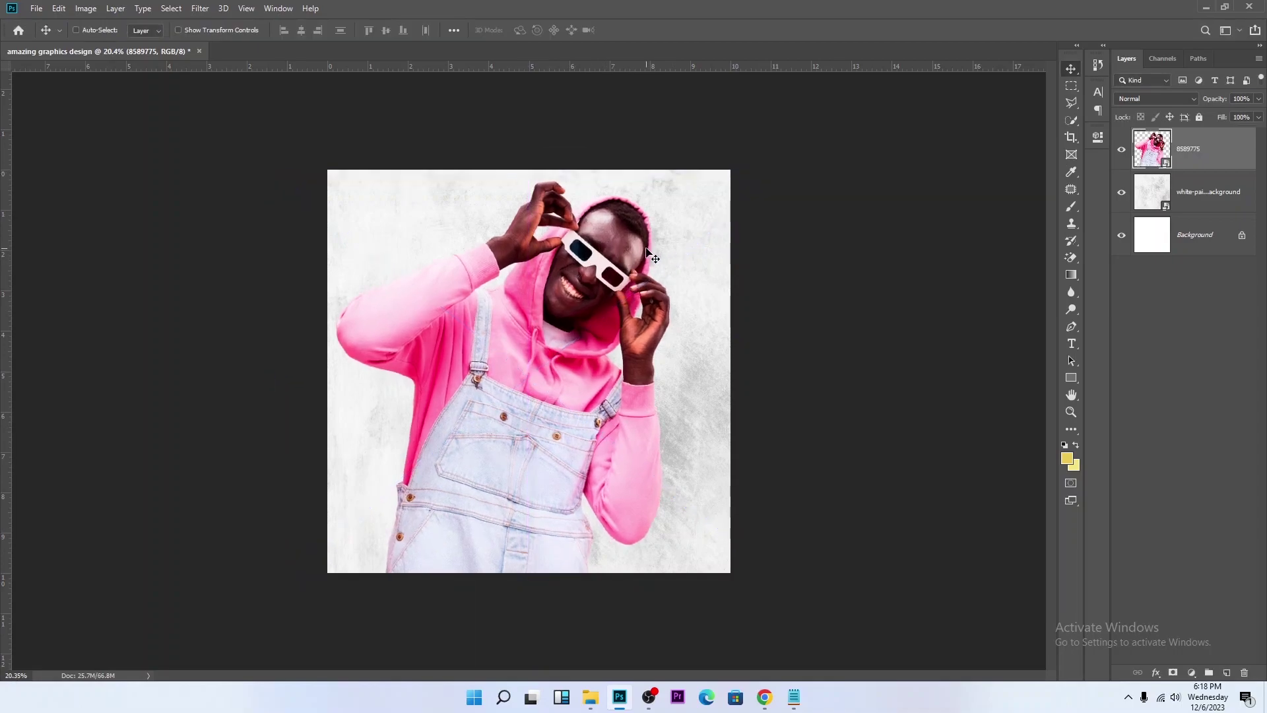
drag(646, 249, 645, 288)
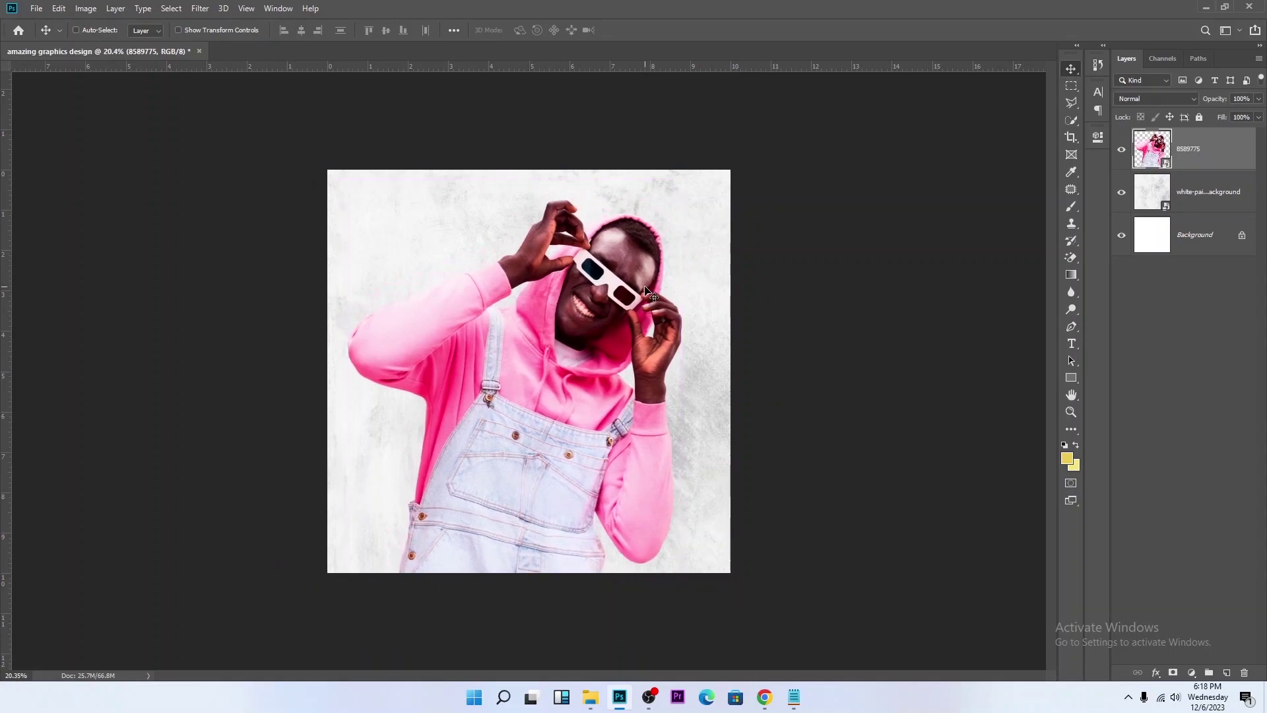
click(650, 293)
key(ctrl+t)
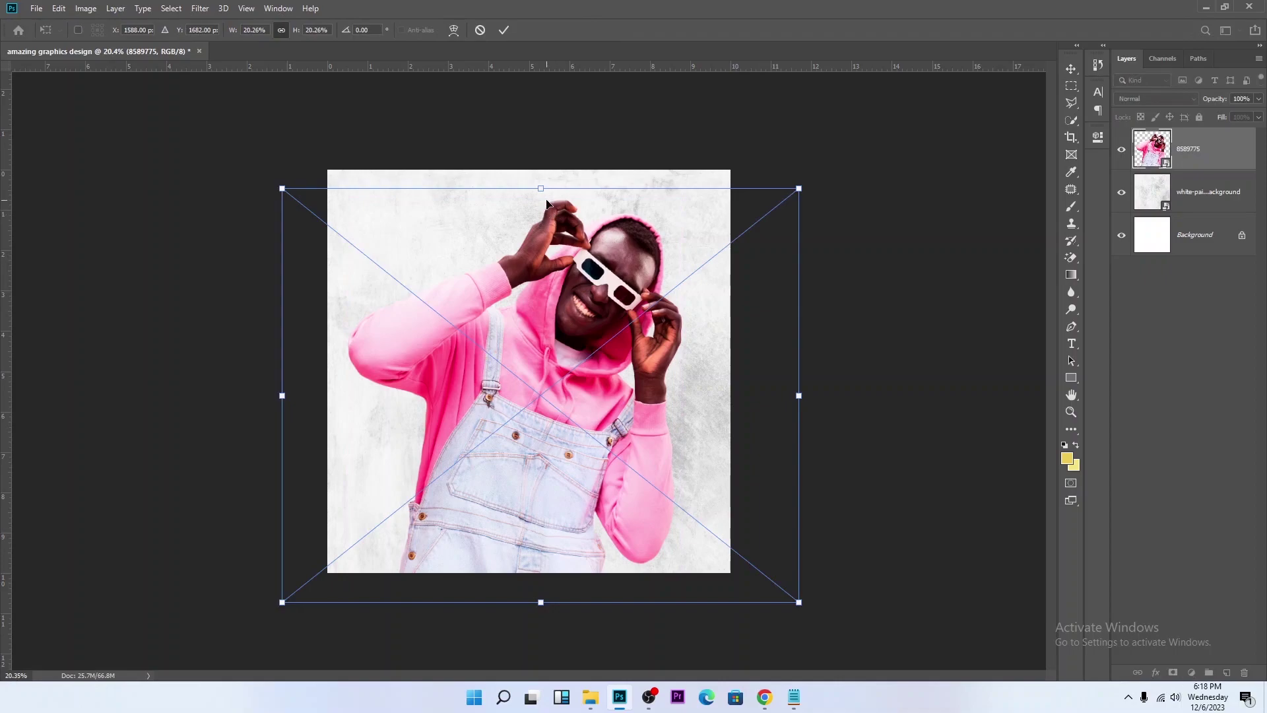
drag(542, 190, 541, 169)
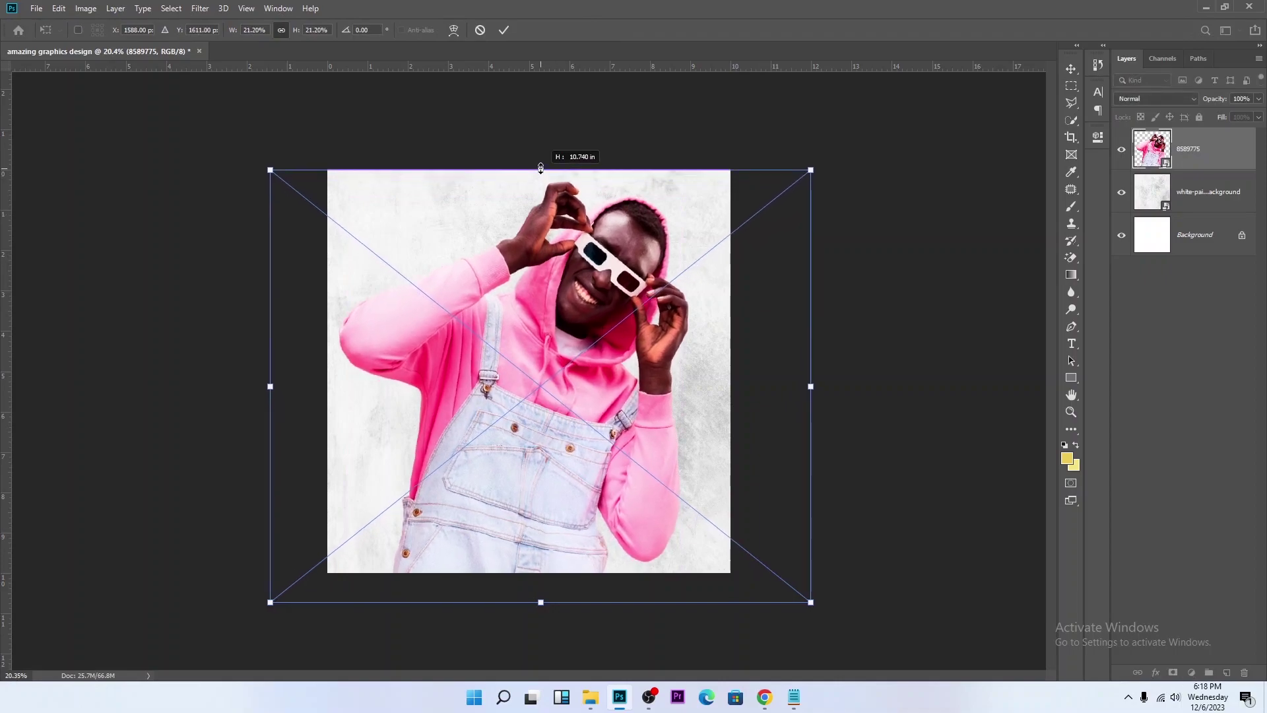
key(Return)
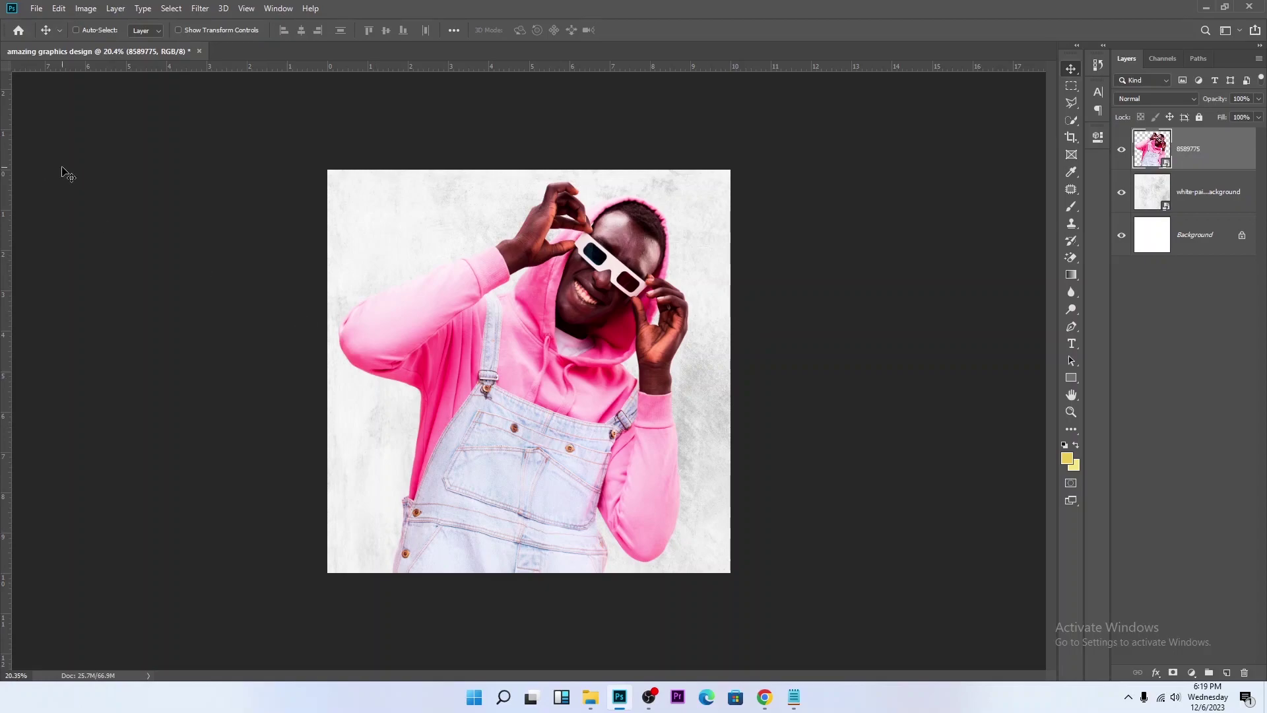
Step: Add a 'FEEL' text layer on the man's overalls
click(1075, 346)
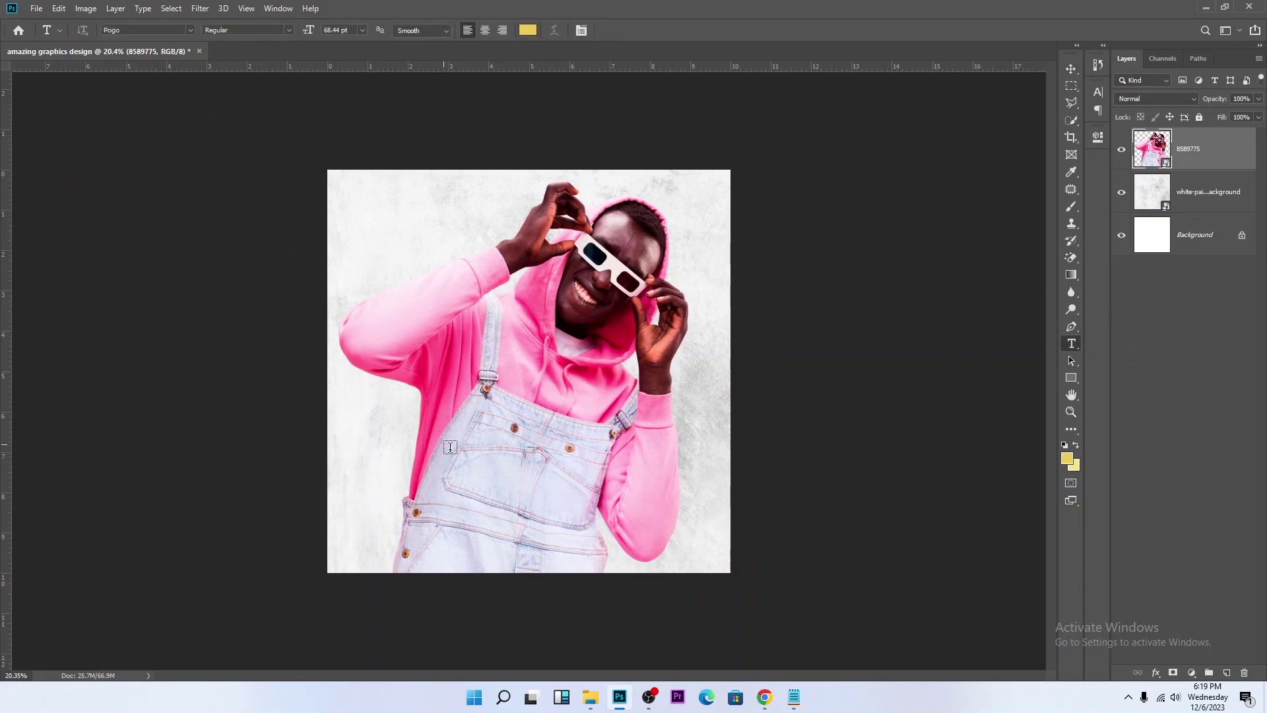
click(443, 471)
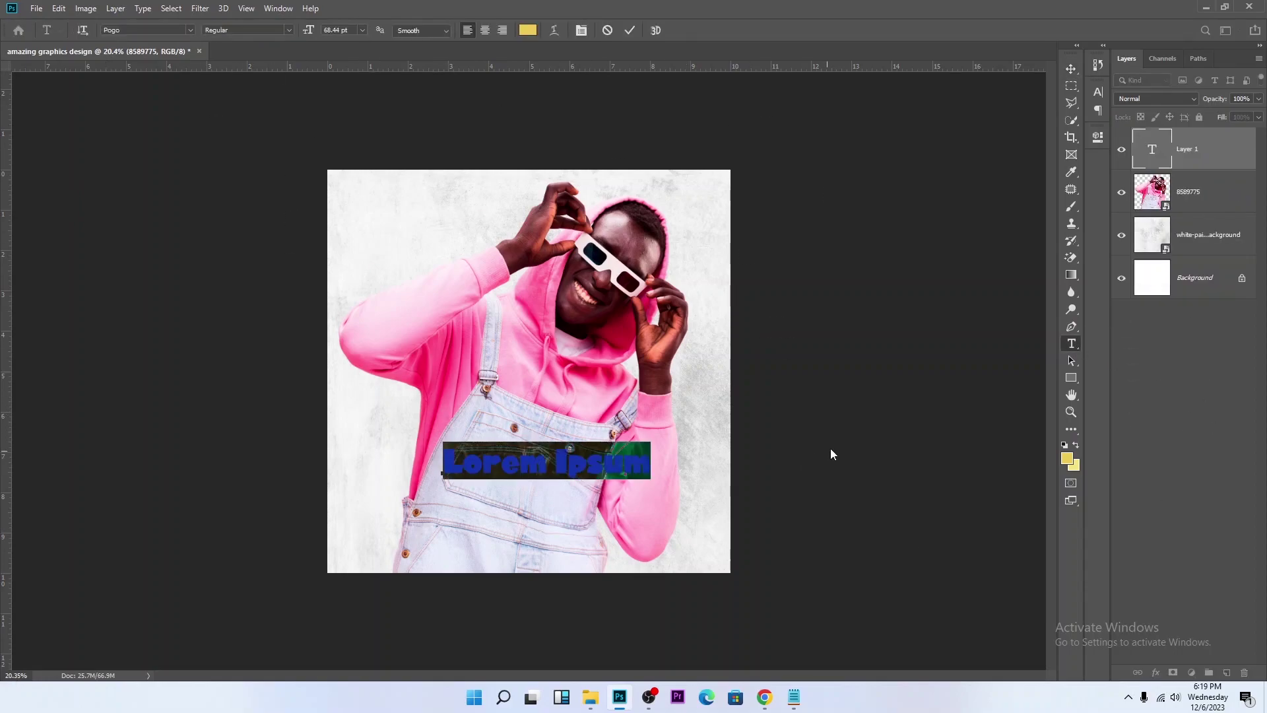
text(FEEL)
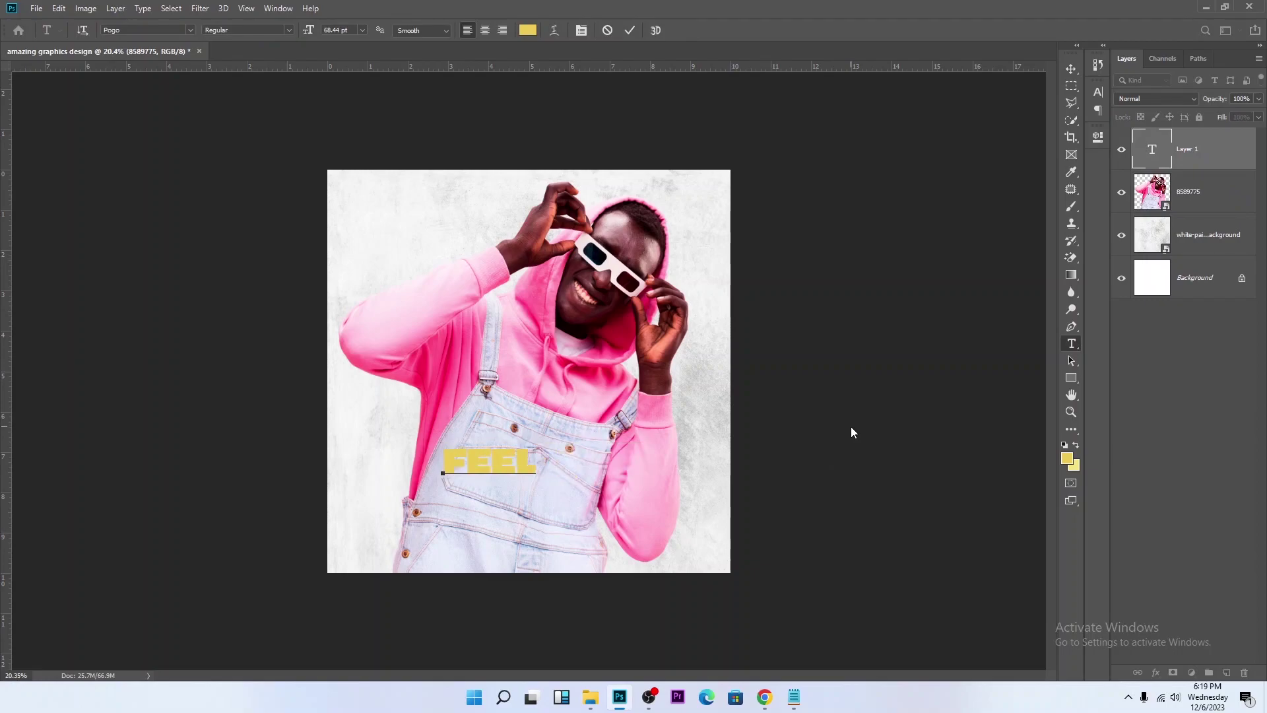
click(629, 30)
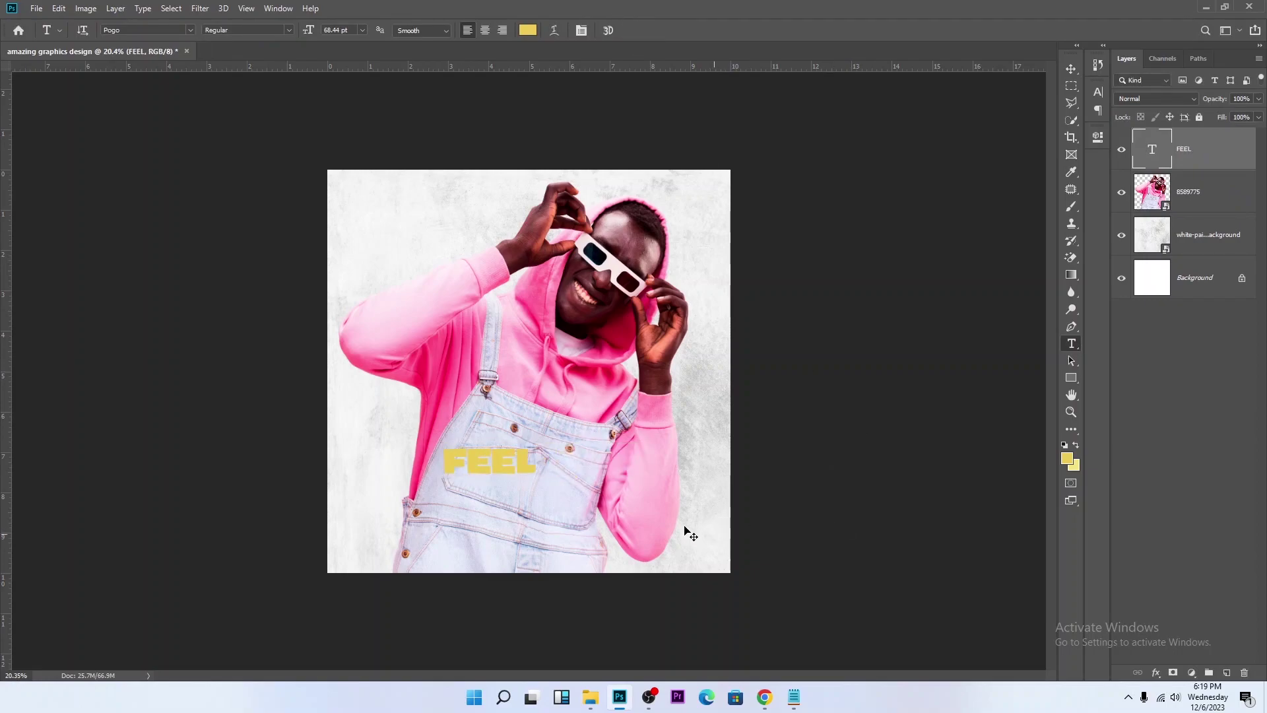
Step: Scale FEEL up about three times and move it lower across the overalls
key(ctrl+t)
drag(440, 439, 552, 375)
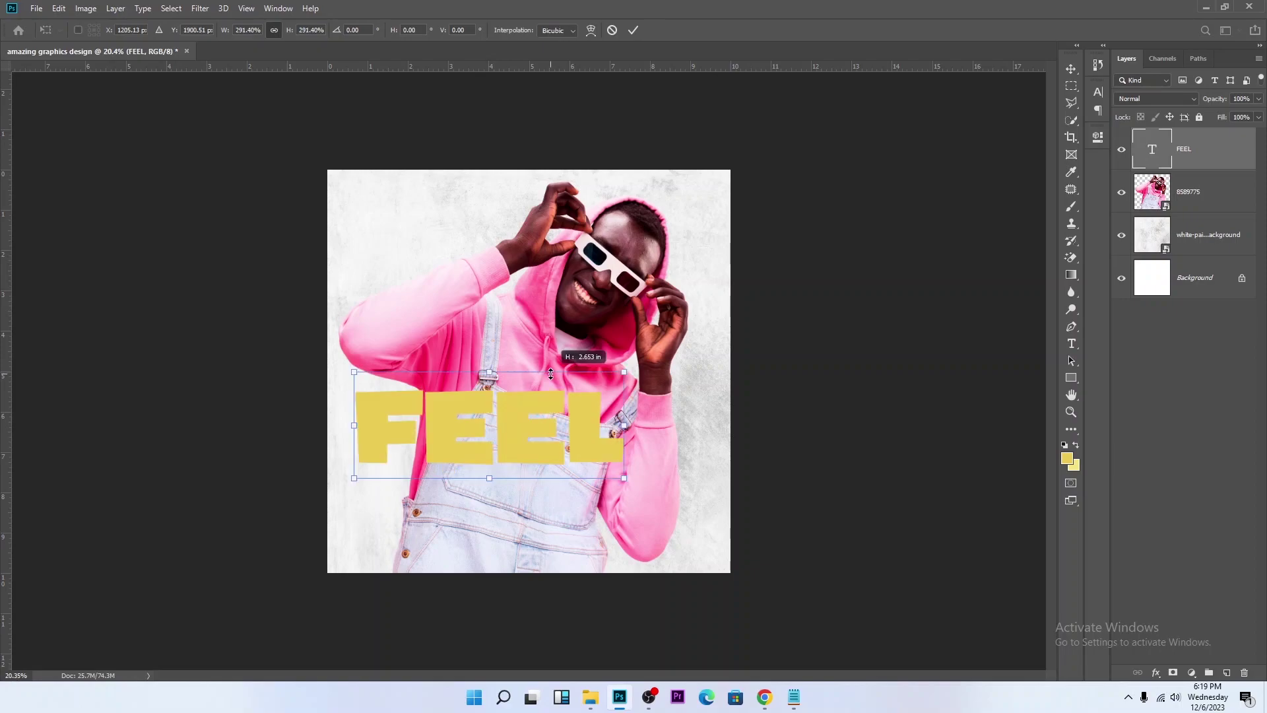
key(Return)
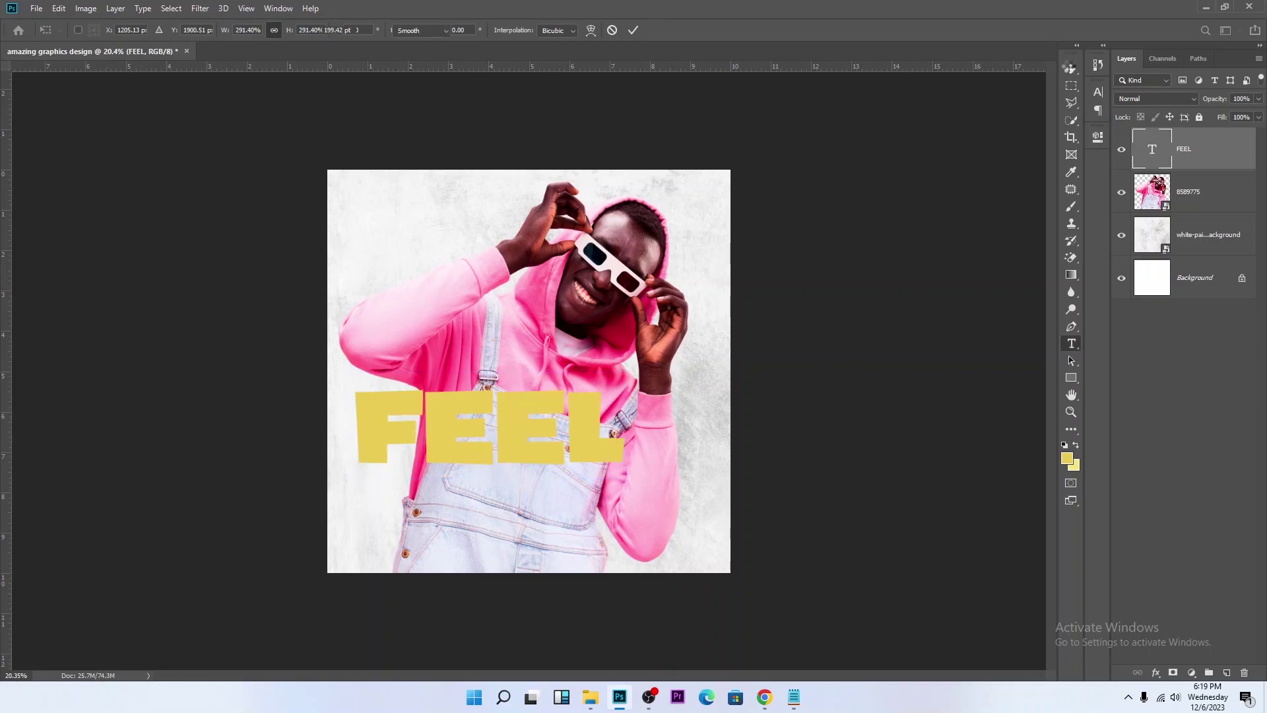
click(1071, 70)
drag(581, 422, 627, 482)
key(ctrl+t)
drag(536, 428, 546, 490)
key(Return)
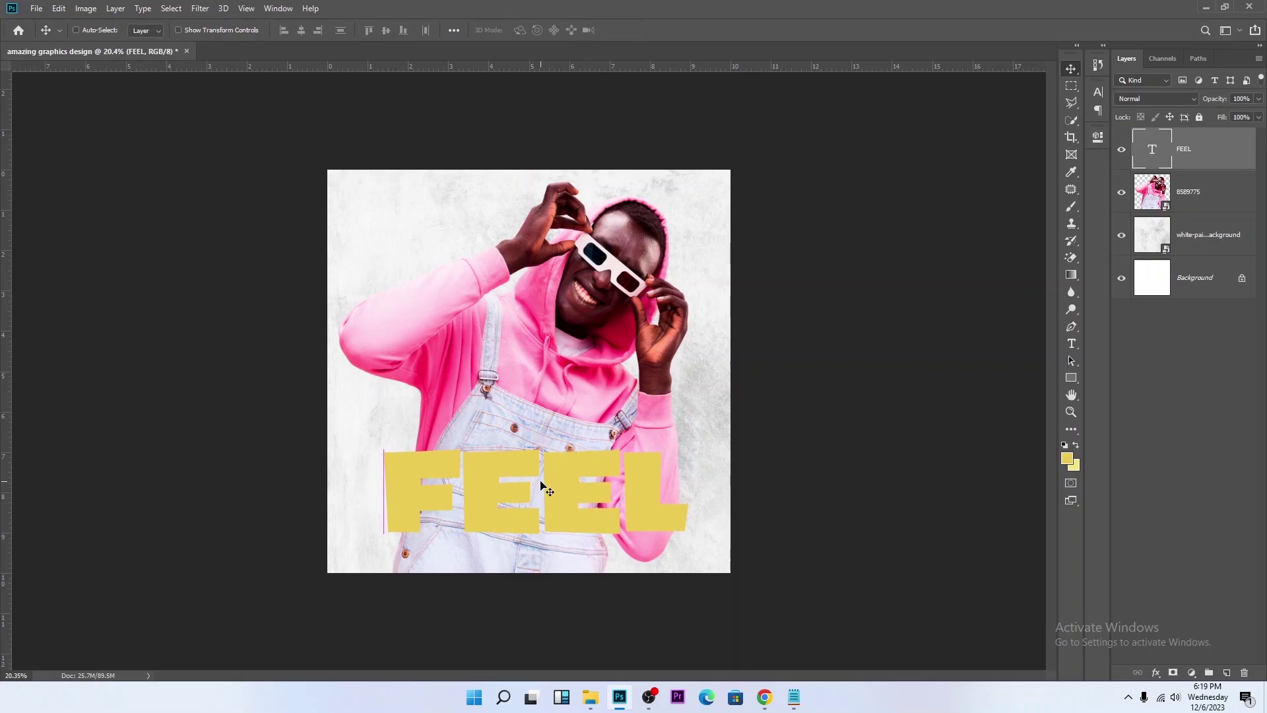
Step: Place the gold glitter image and stretch it to about three times size over FEEL
click(38, 10)
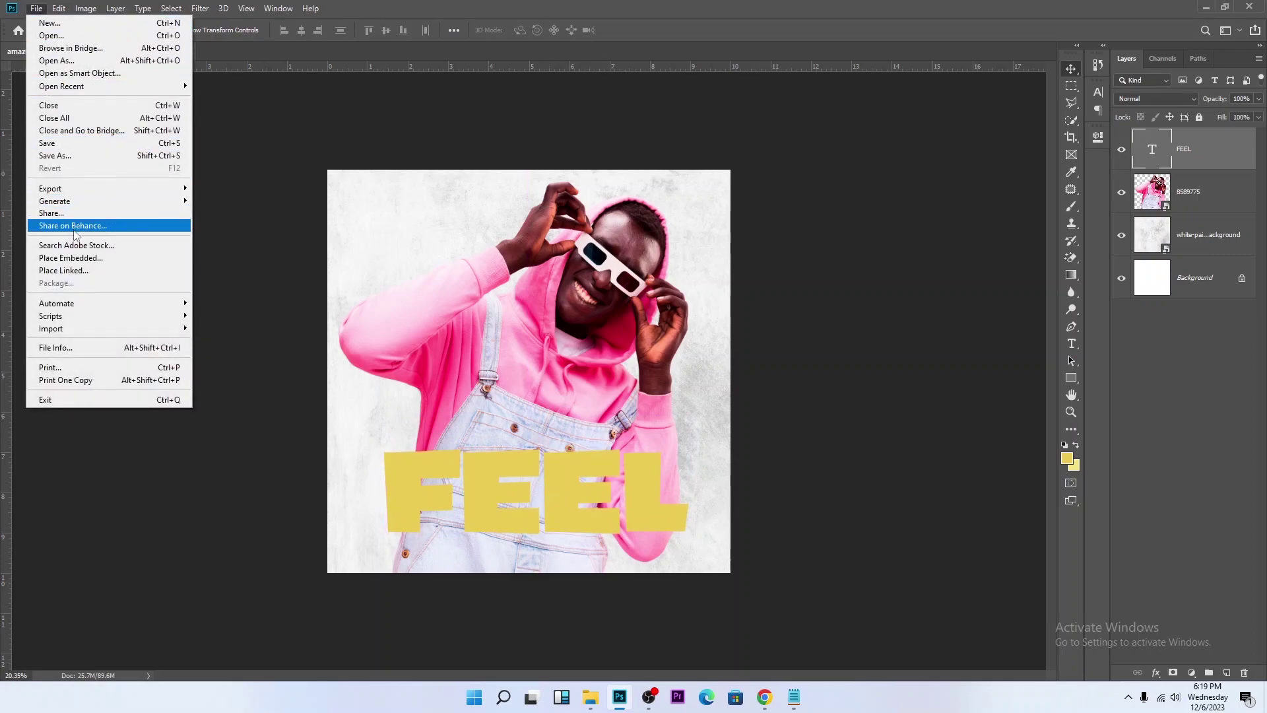
click(225, 216)
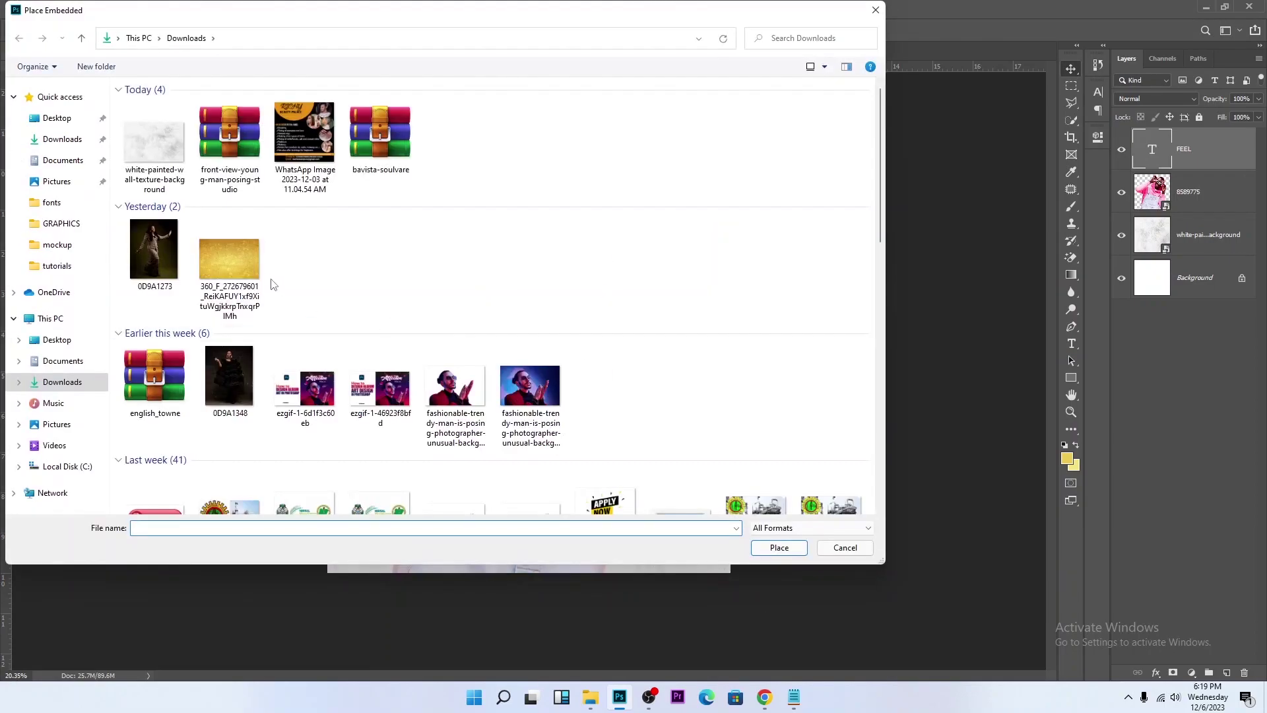
click(232, 256)
click(796, 547)
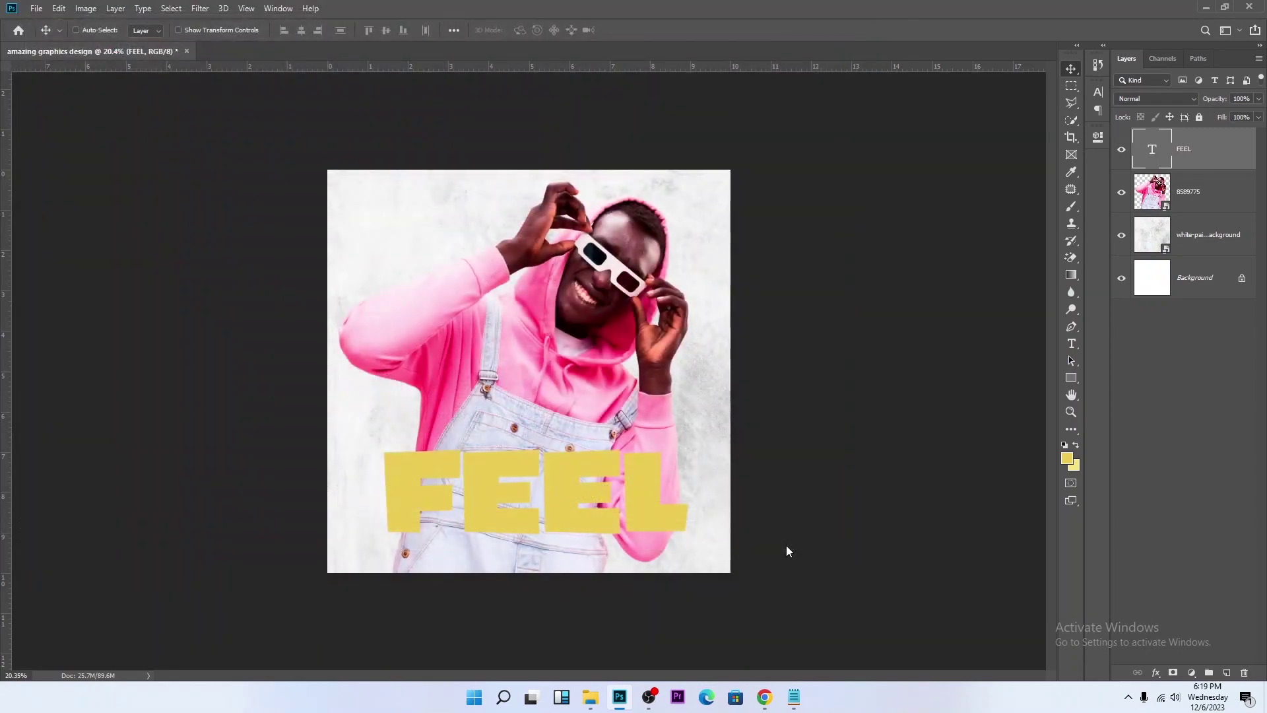
drag(564, 371, 712, 492)
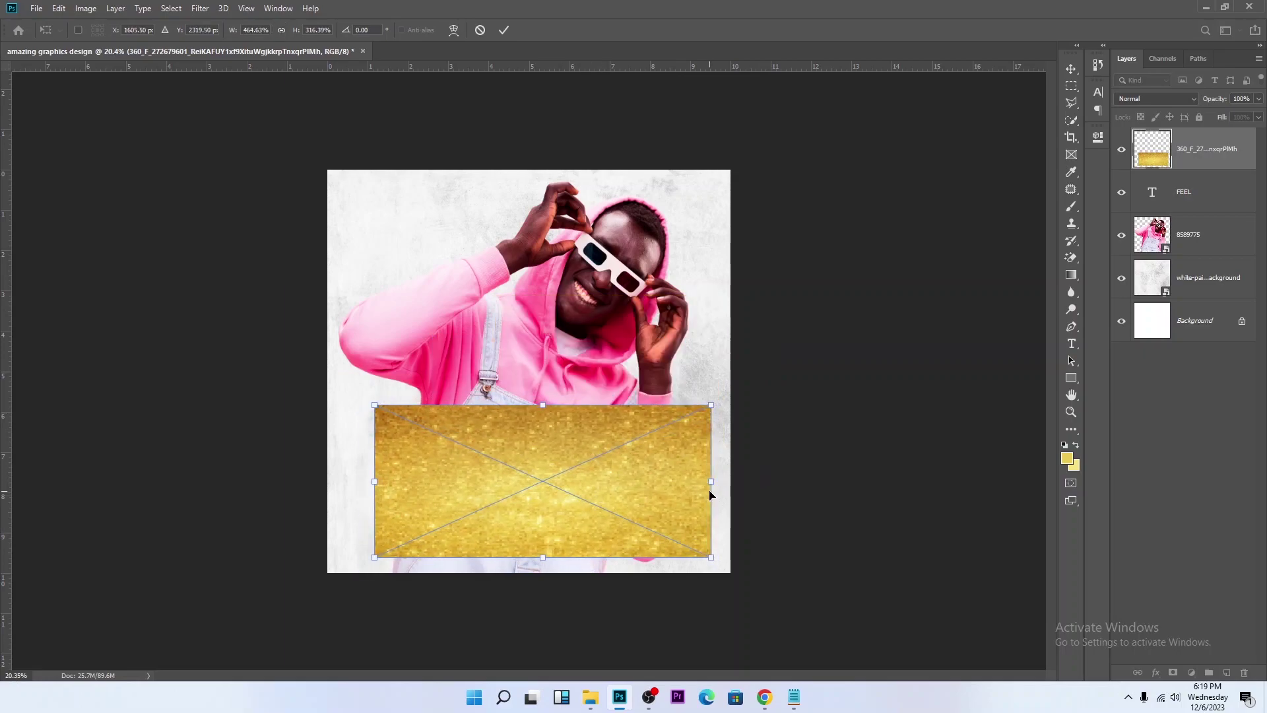
key(Return)
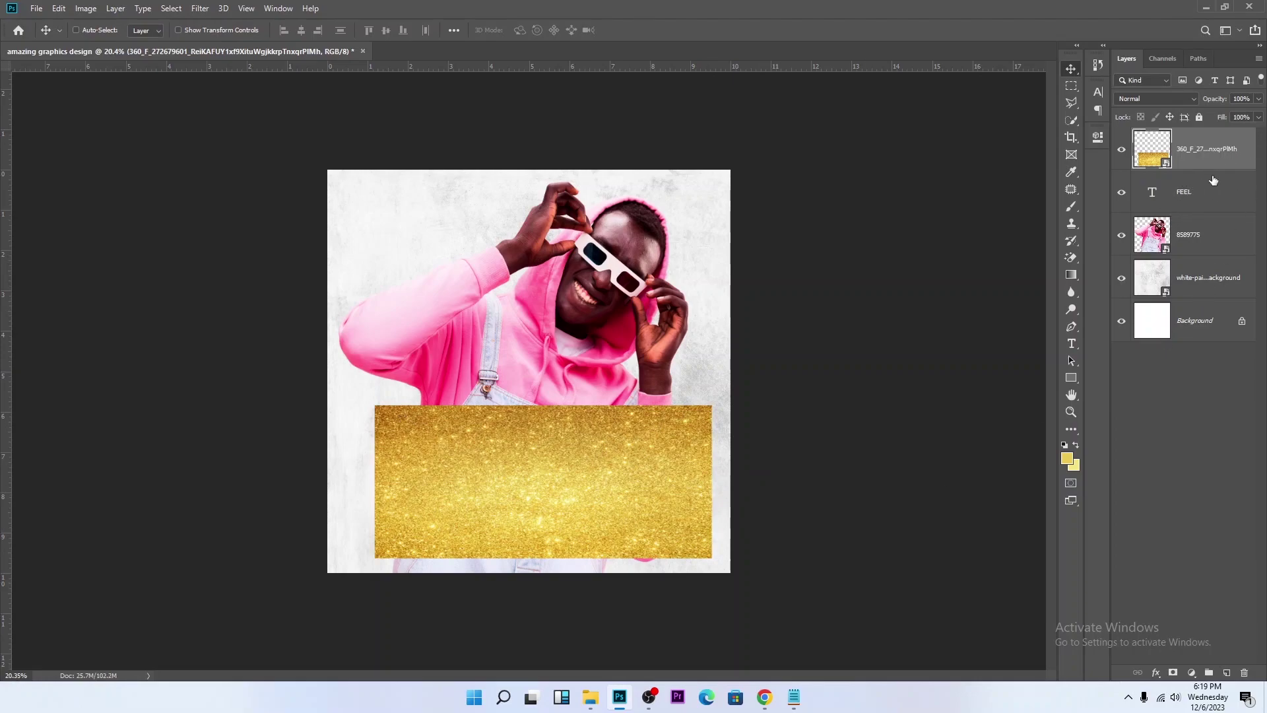
Step: Clip the gold glitter layer into the FEEL letters as a clipping mask
right_click(1247, 163)
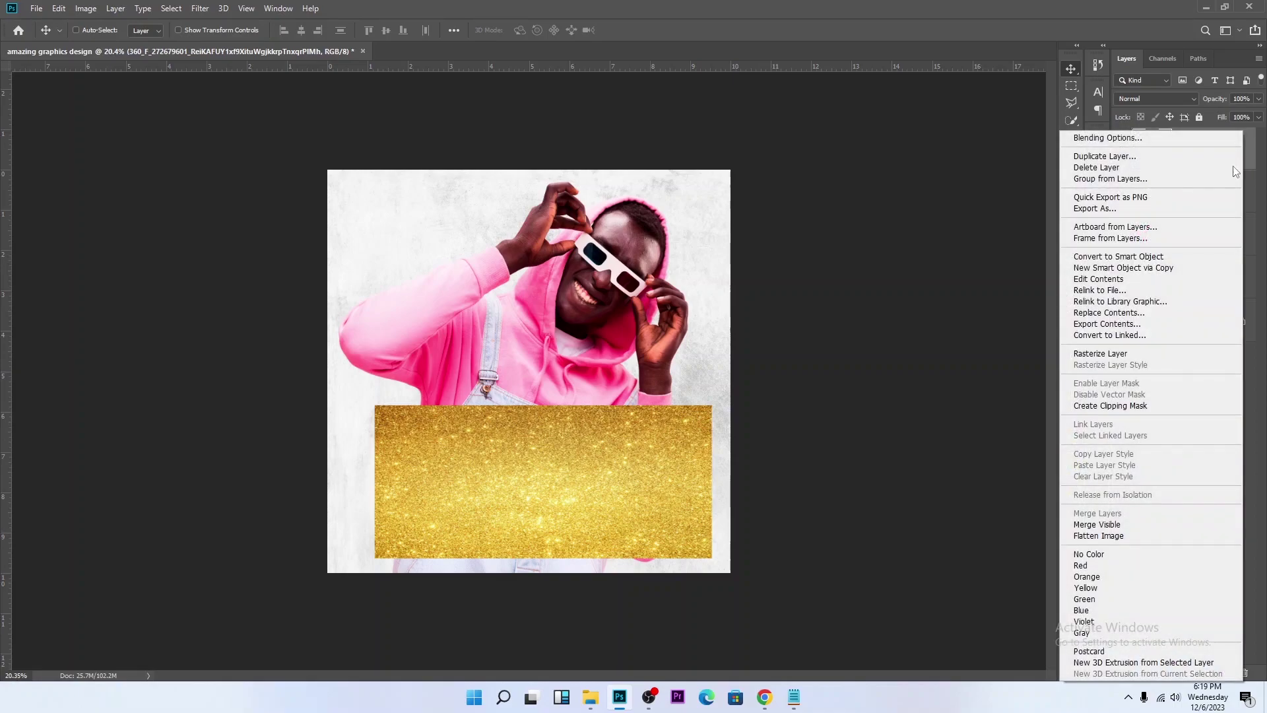
click(1128, 406)
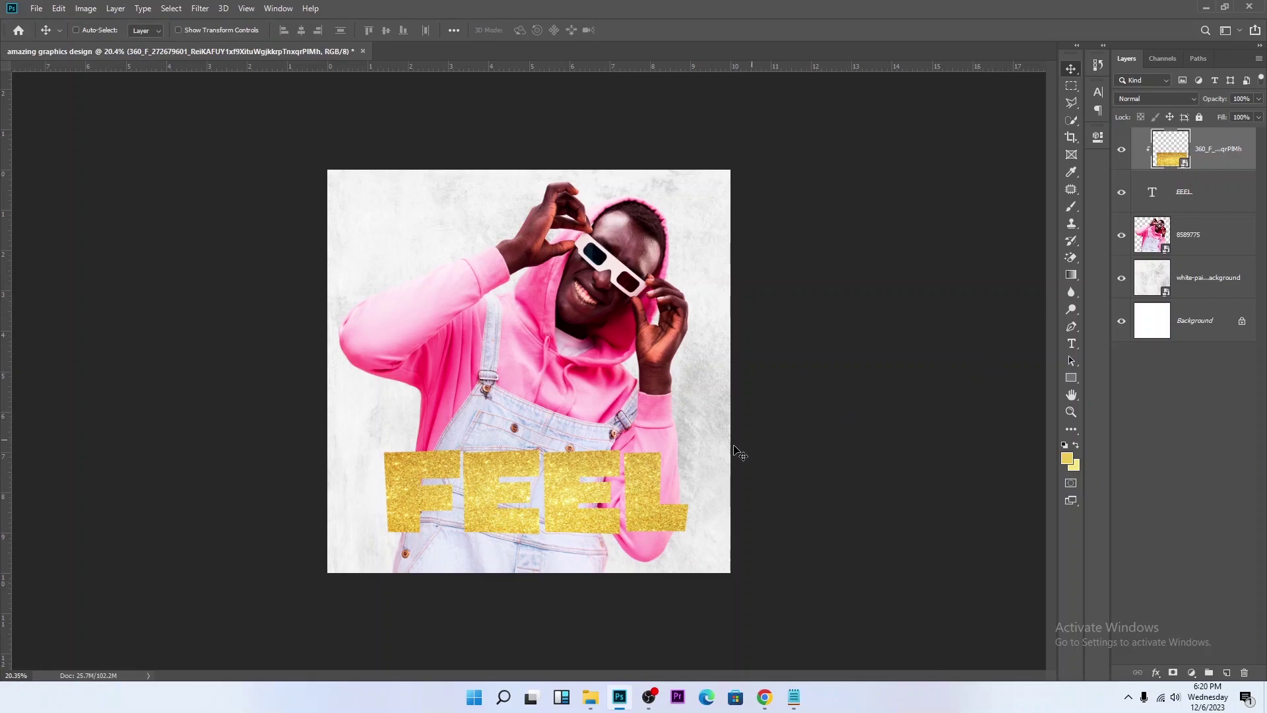
scroll(569, 493, up, 1)
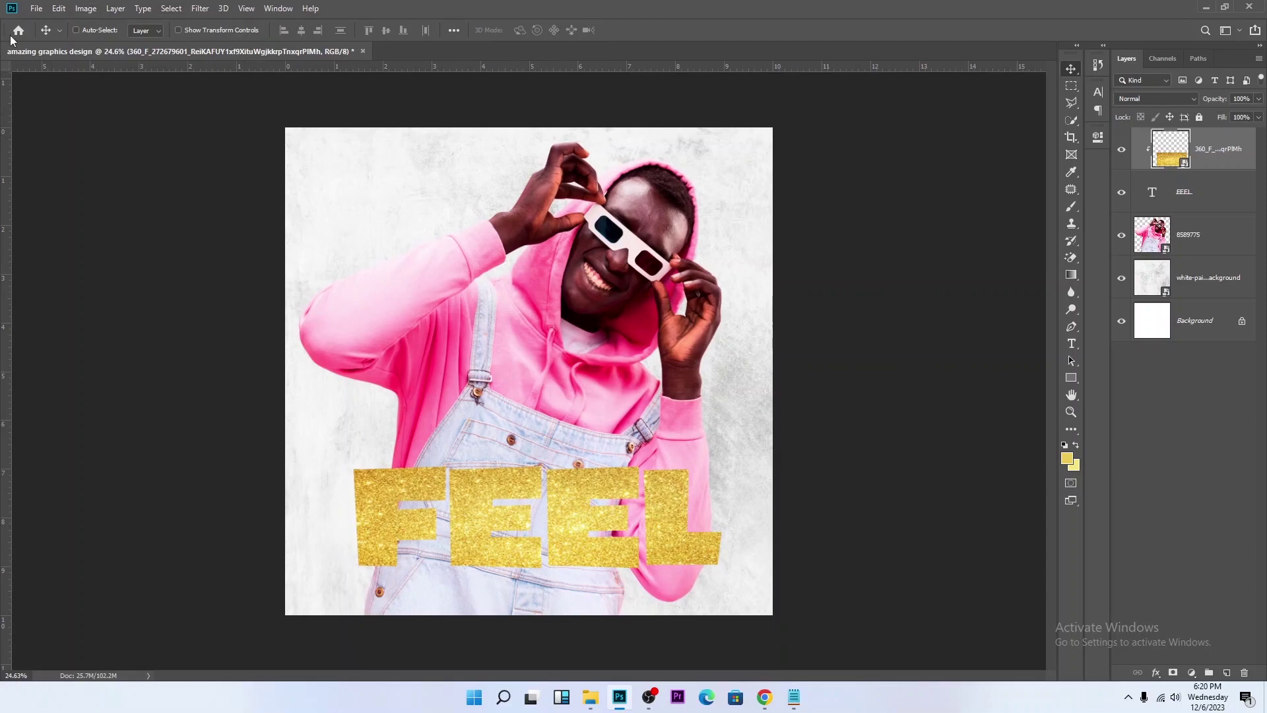
Step: Apply a Motion Blur of angle 0 and distance 187 pixels to the gold
click(200, 8)
mouse_move(224, 160)
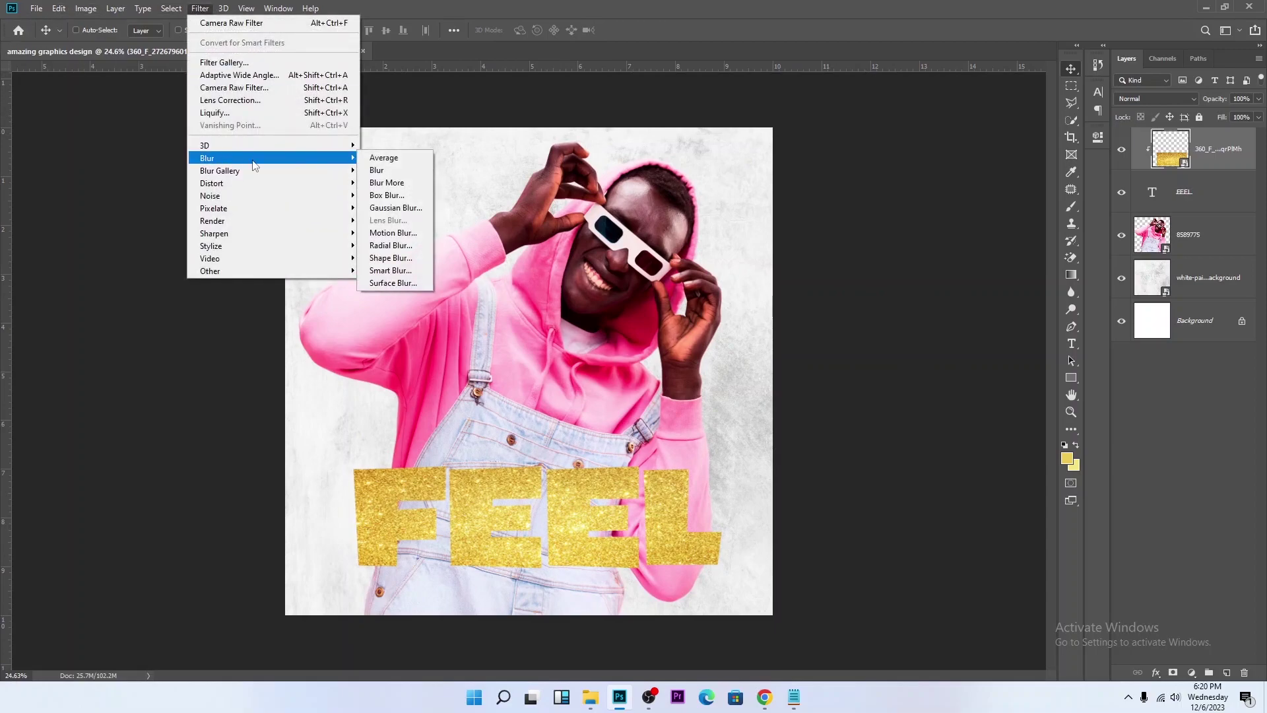
click(390, 233)
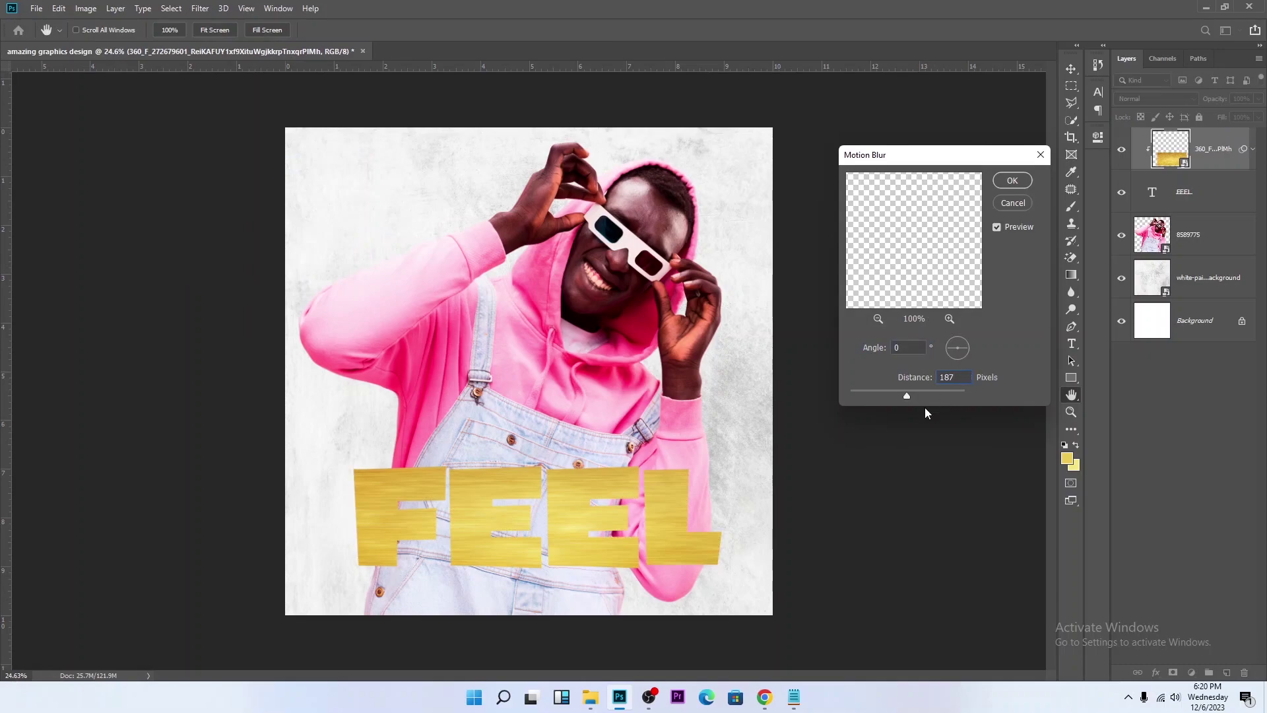
click(1028, 181)
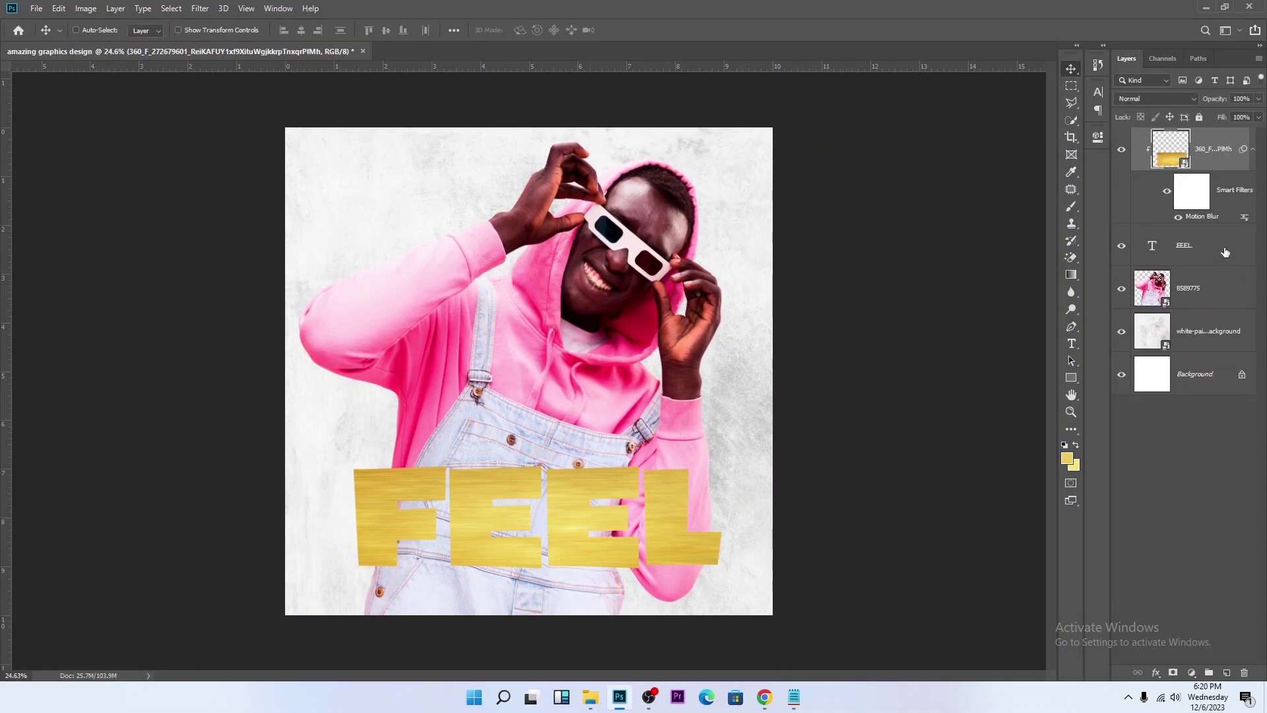
Step: Group the FEEL text layer together with its gold texture
key(ctrl)
click(1215, 248)
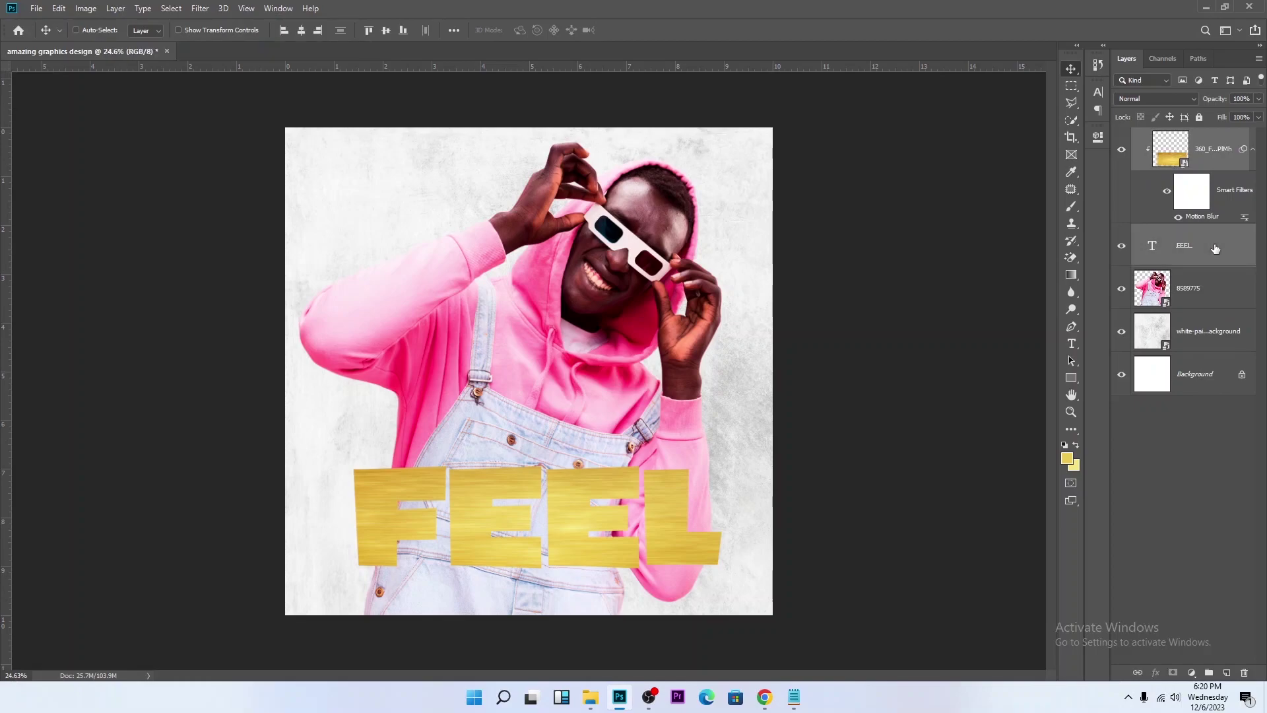
key(ctrl+g)
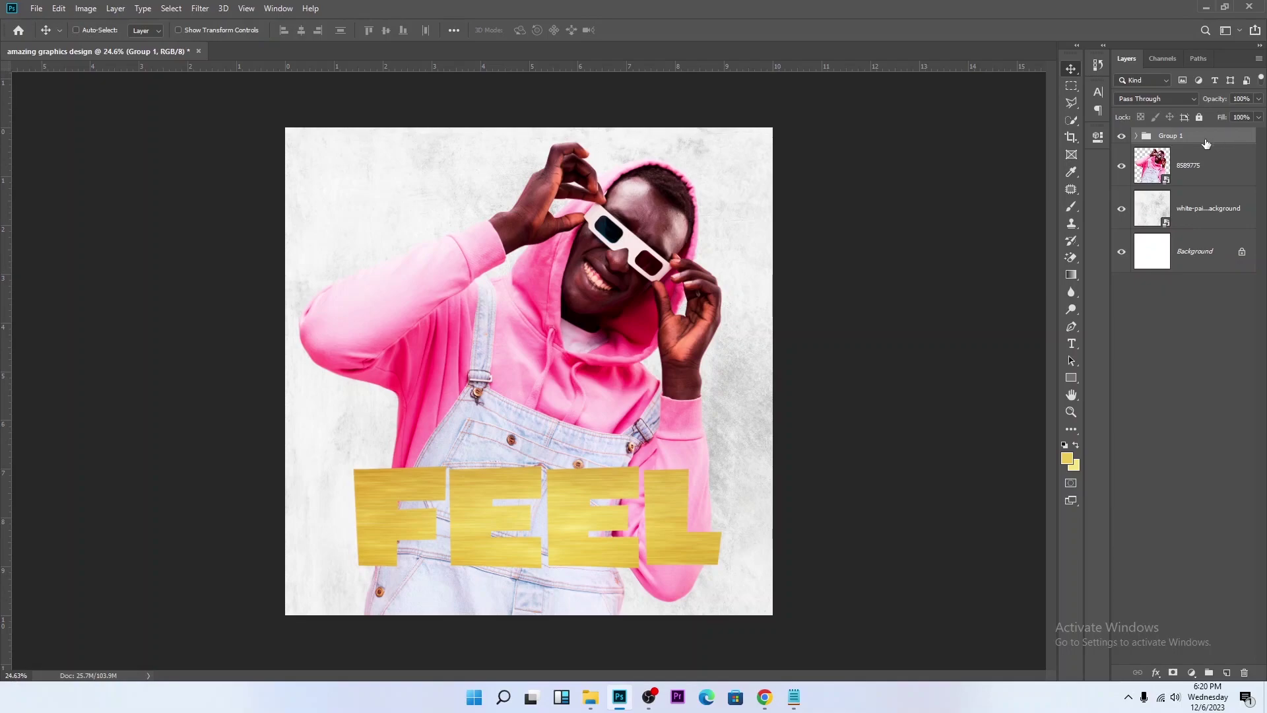
Step: Give the FEEL group a Normal black drop shadow at 122°, 26% opacity, 36 px distance
double_click(1206, 144)
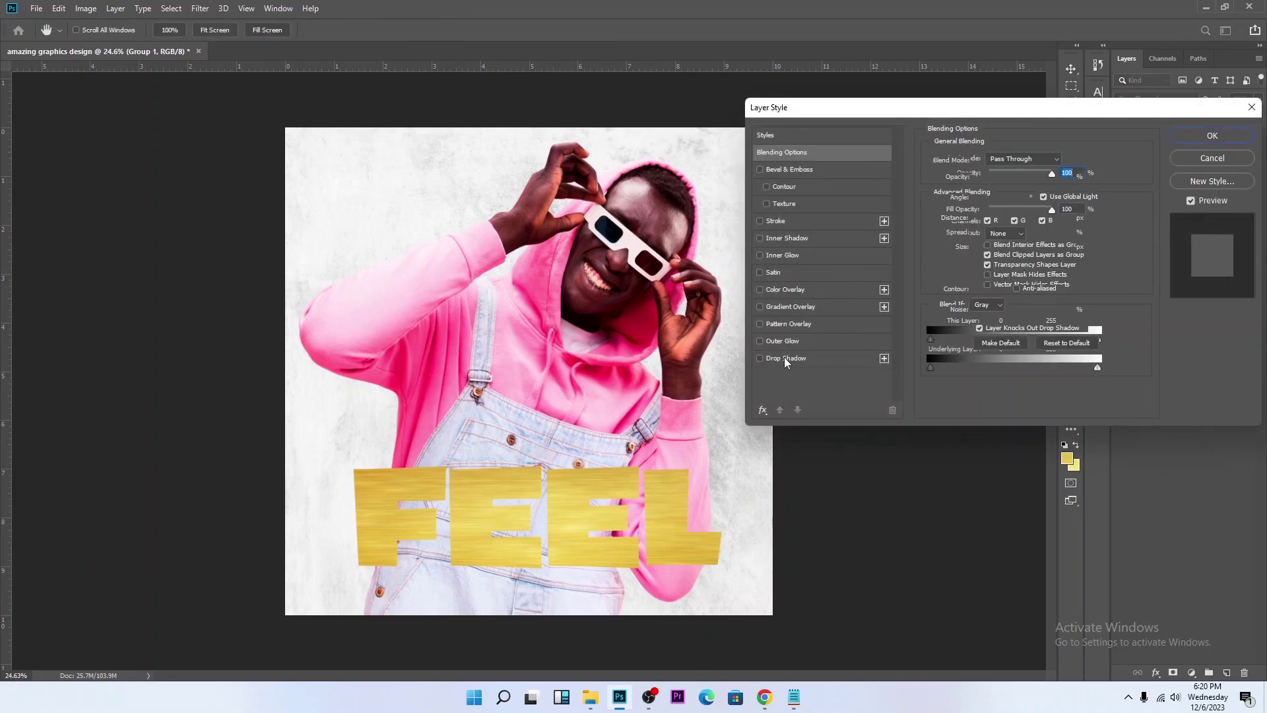
click(787, 360)
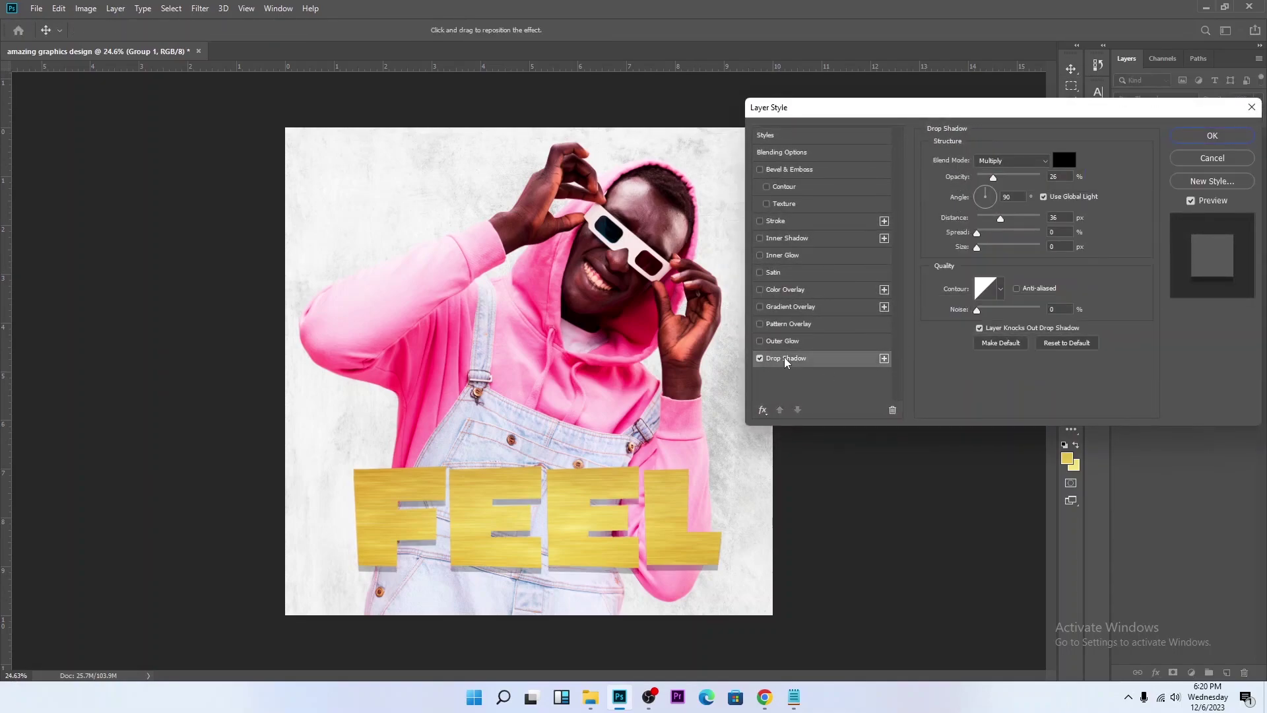
click(998, 162)
click(982, 173)
click(983, 198)
drag(984, 193, 985, 197)
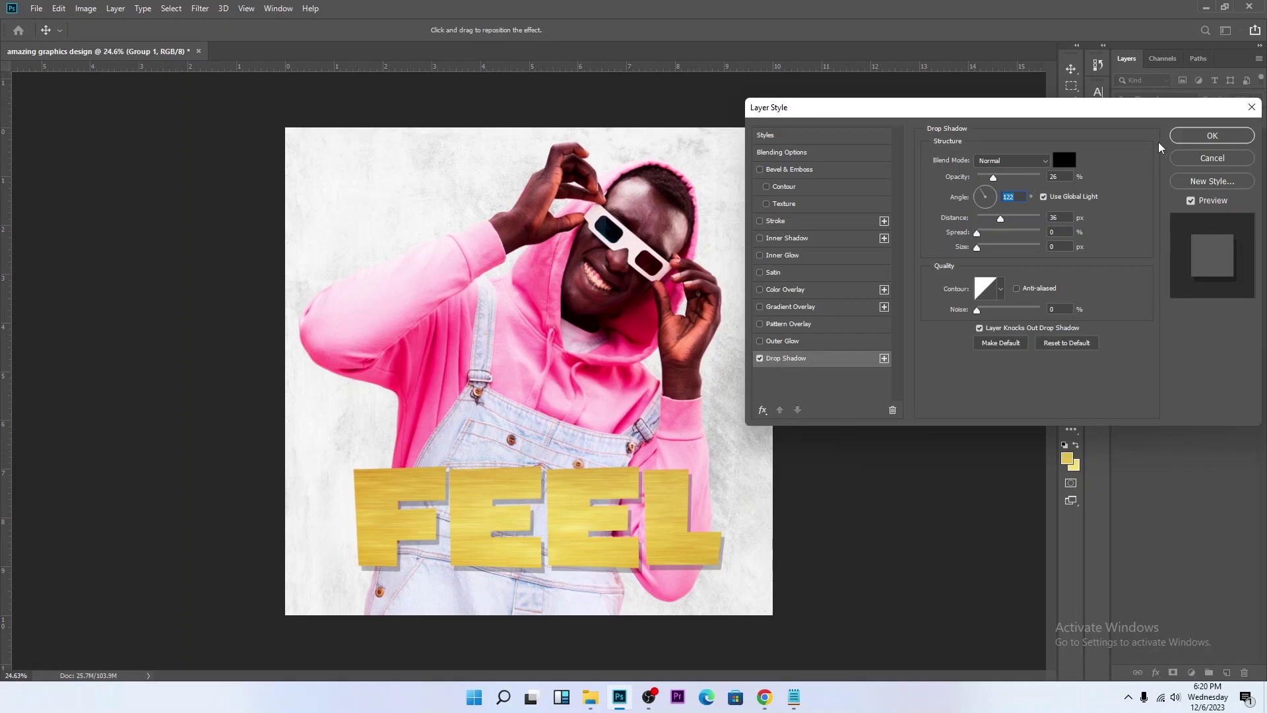
click(1063, 162)
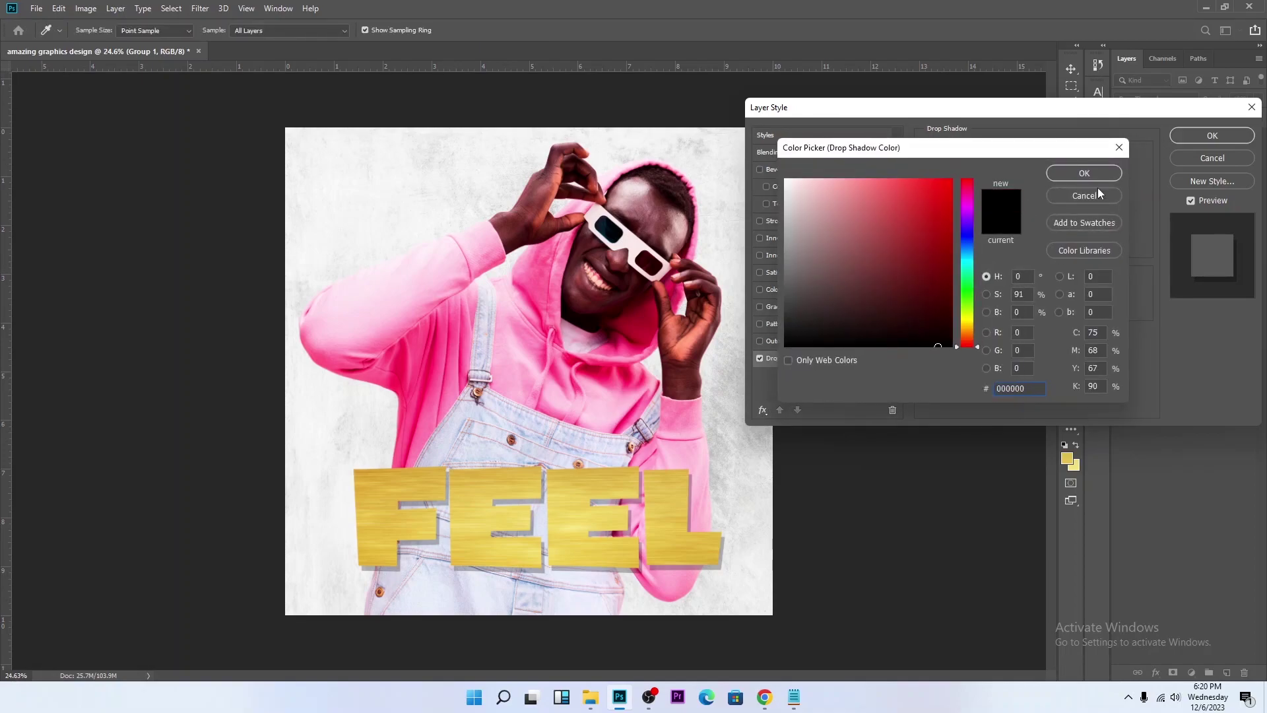
key(Return)
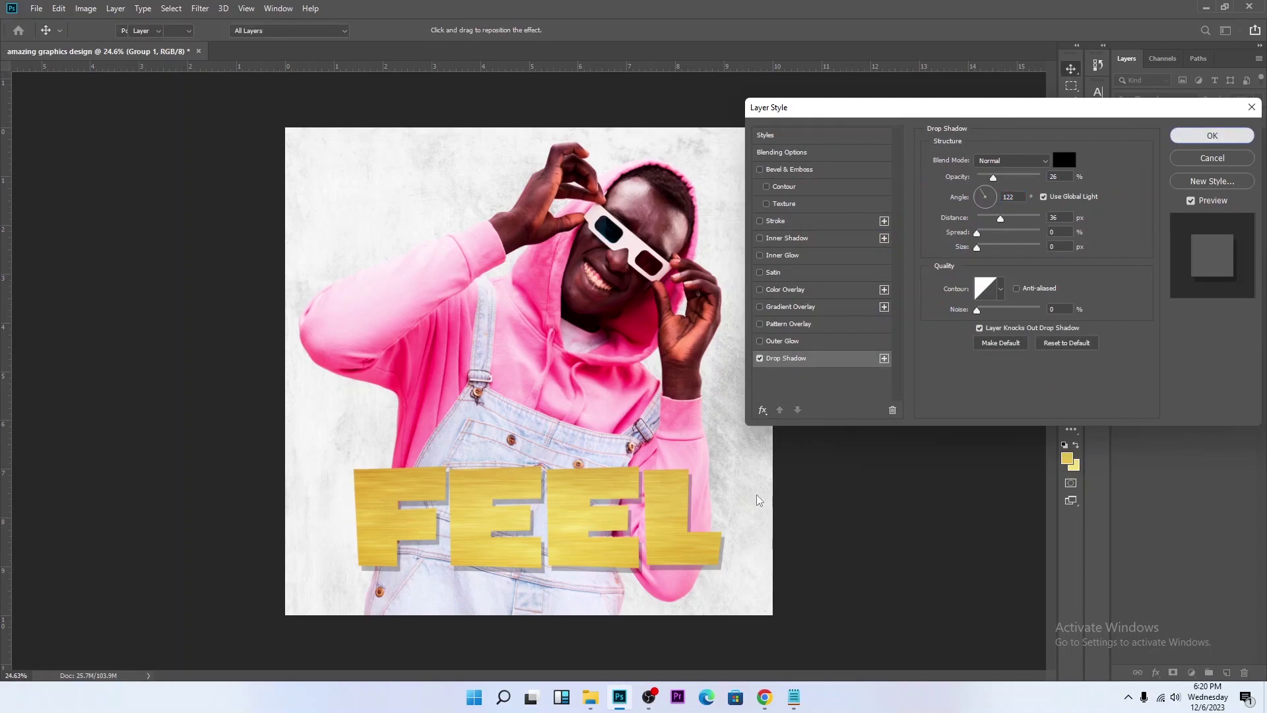
click(1184, 136)
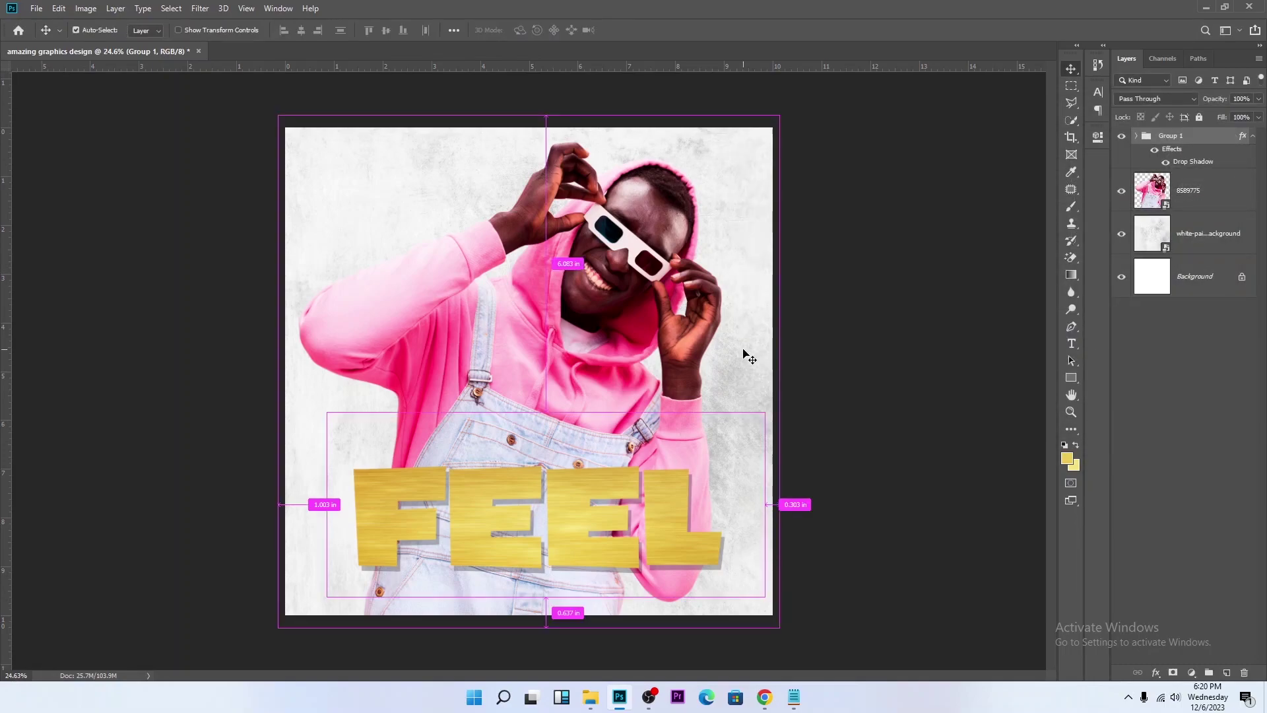
Step: Save the poster to the Desktop as amazing graphics design.psd
key(ctrl+shift+s)
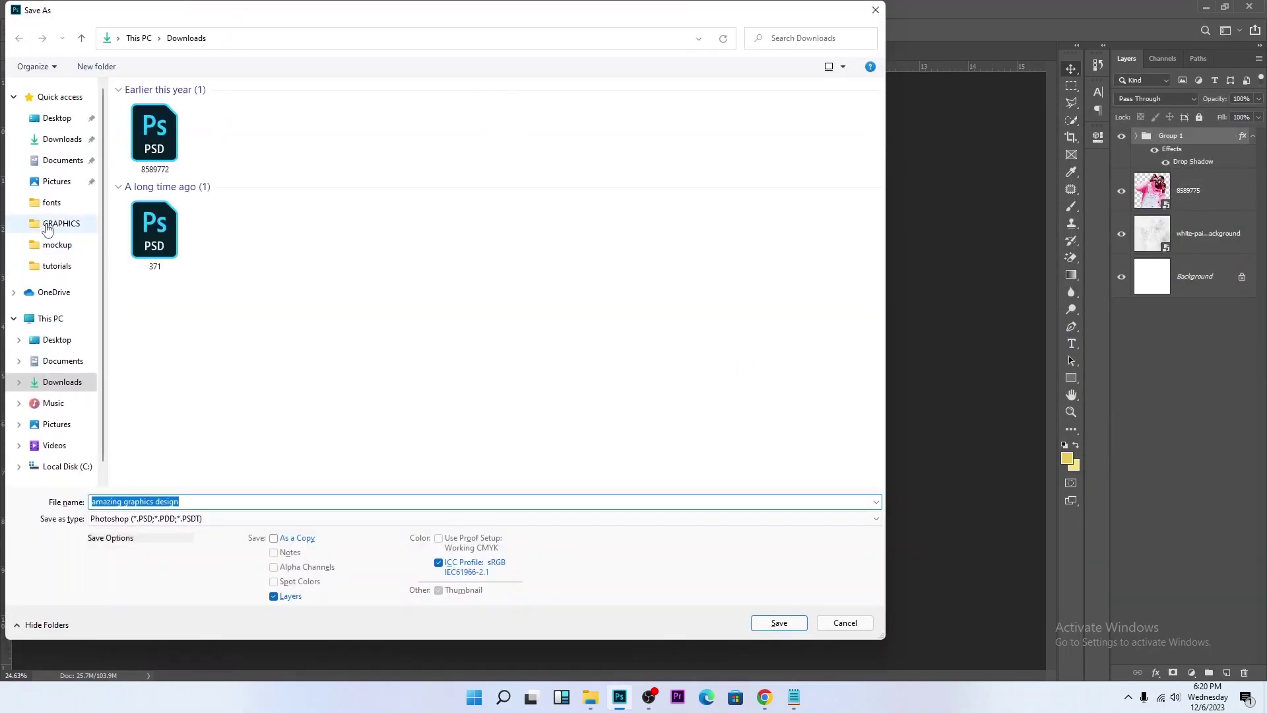
click(53, 118)
click(770, 622)
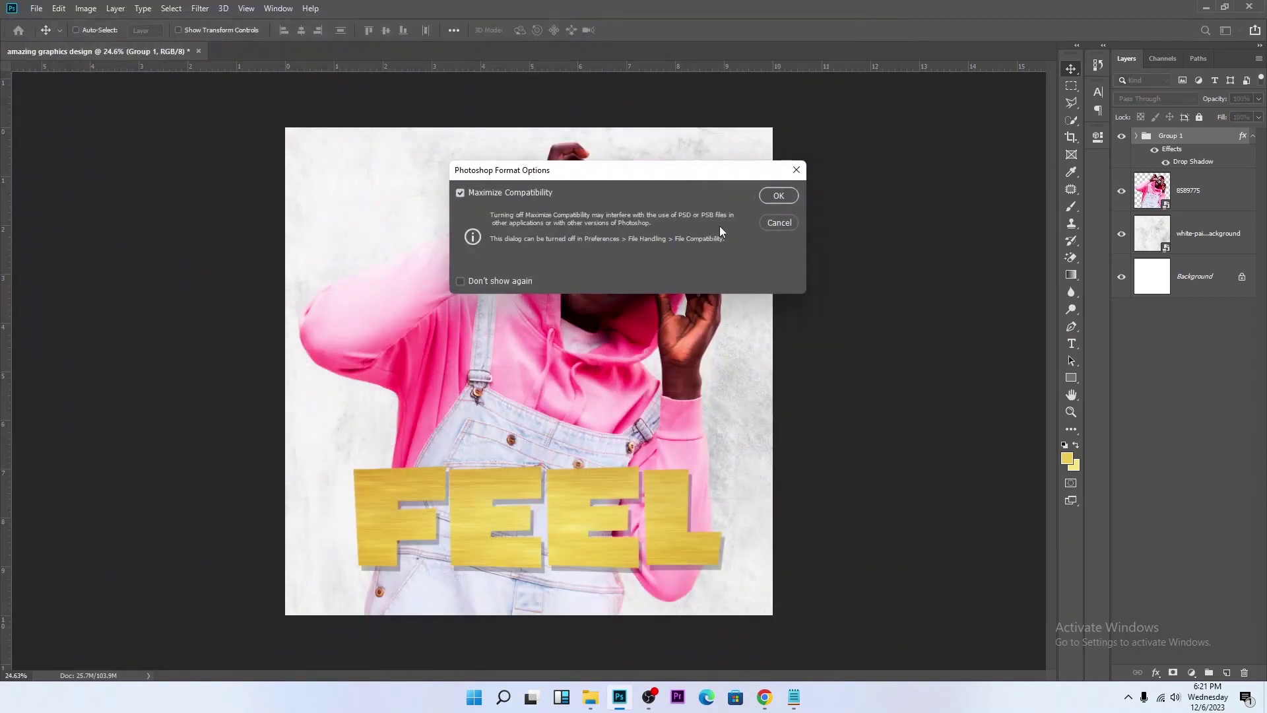
click(777, 196)
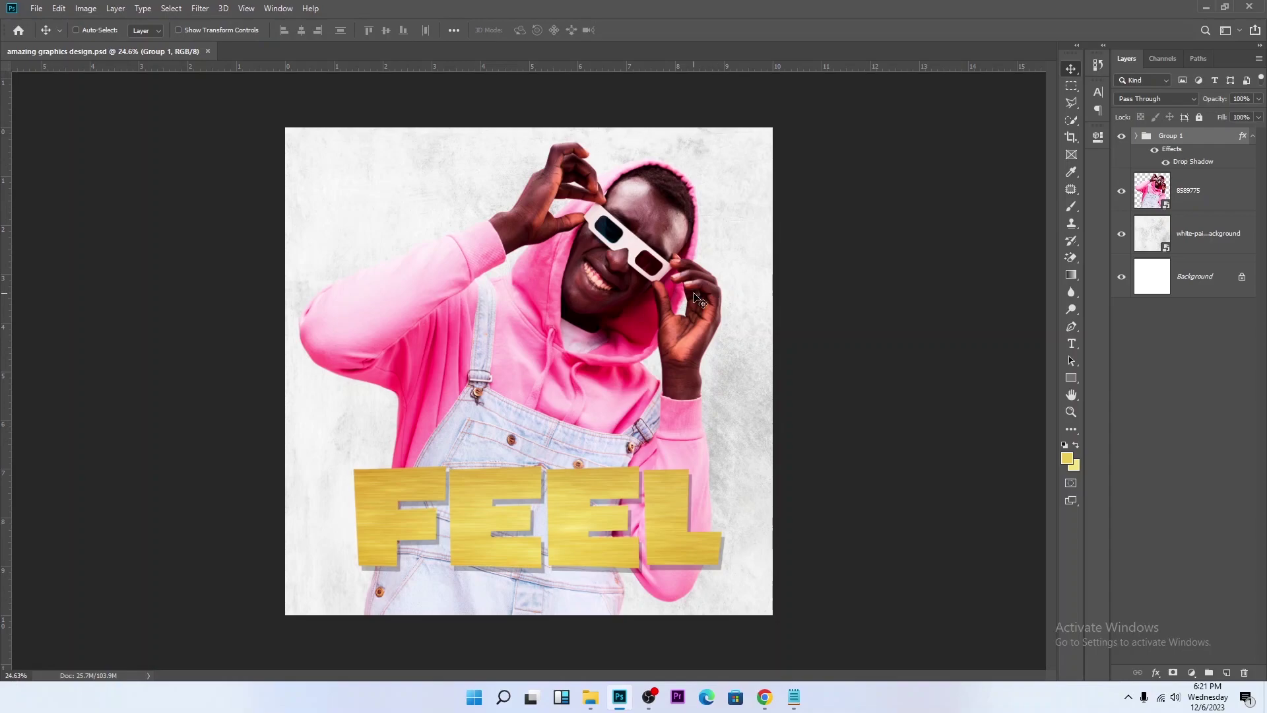
Step: Outline the man's face with the Patch tool and feather the selection by 10 px
scroll(701, 297, up, 1)
scroll(701, 297, down, 1)
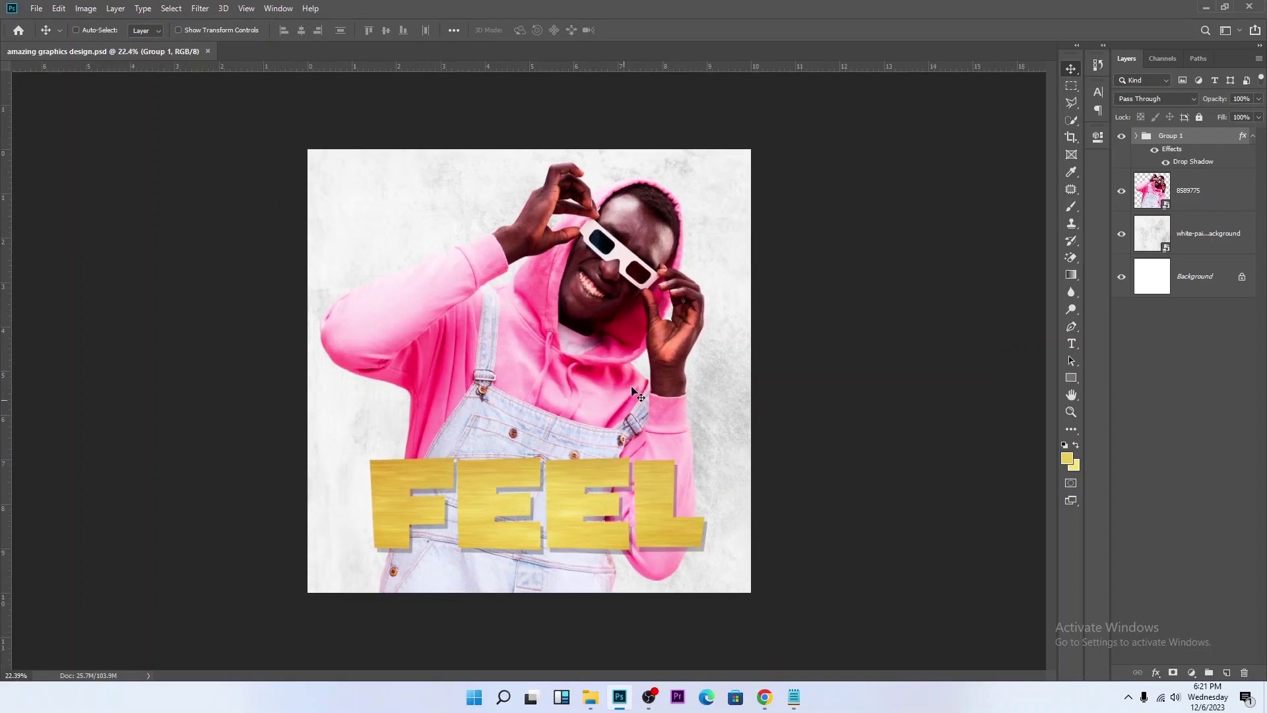
scroll(695, 408, up, 1)
scroll(722, 271, up, 10)
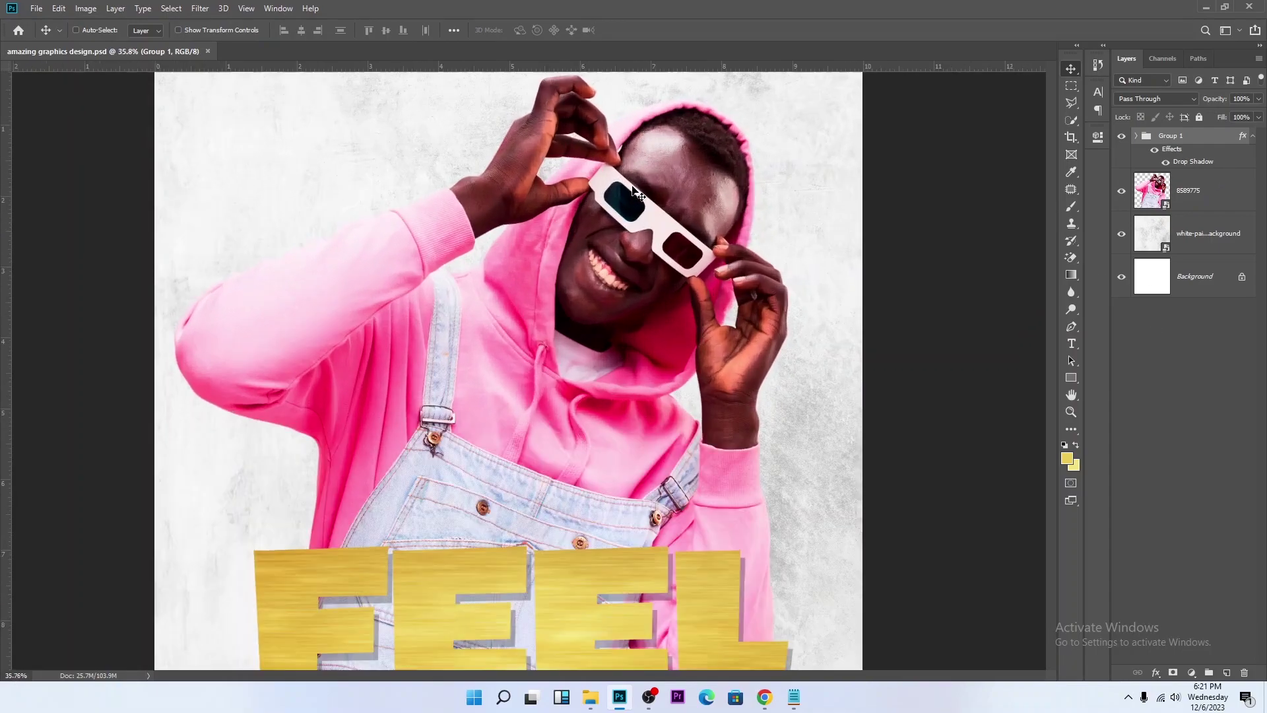
scroll(719, 269, down, 3)
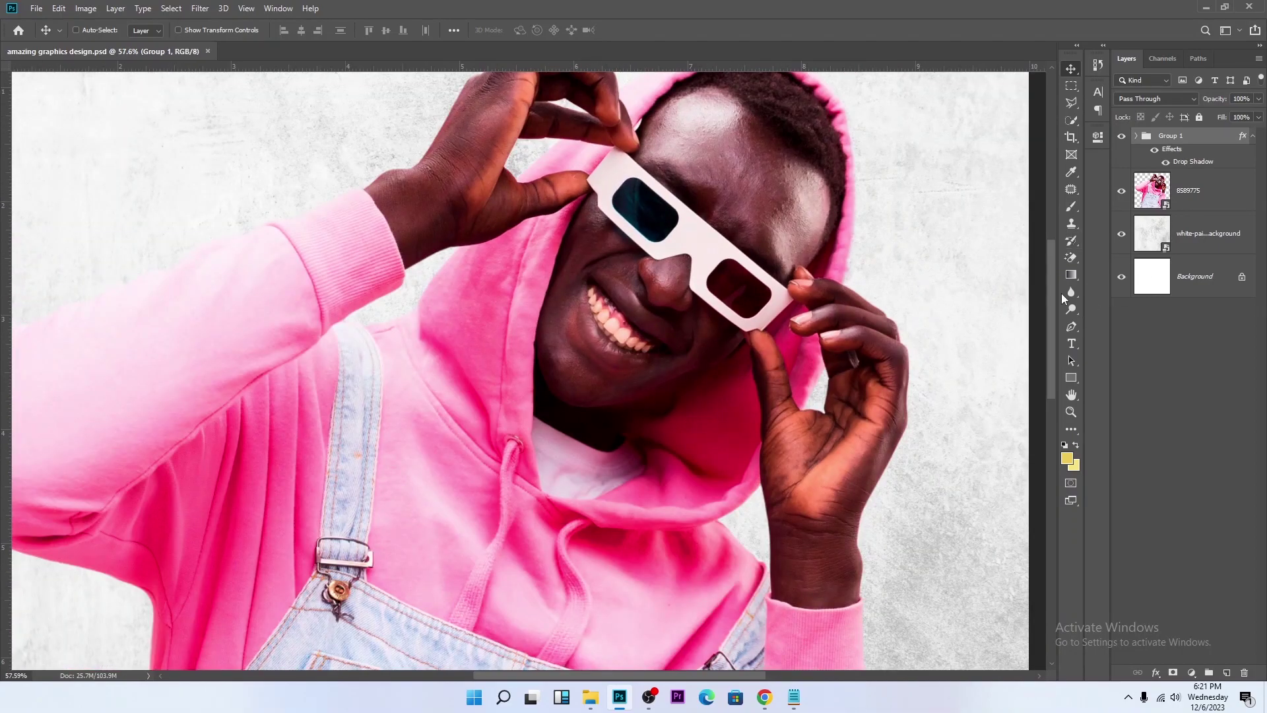
click(1071, 189)
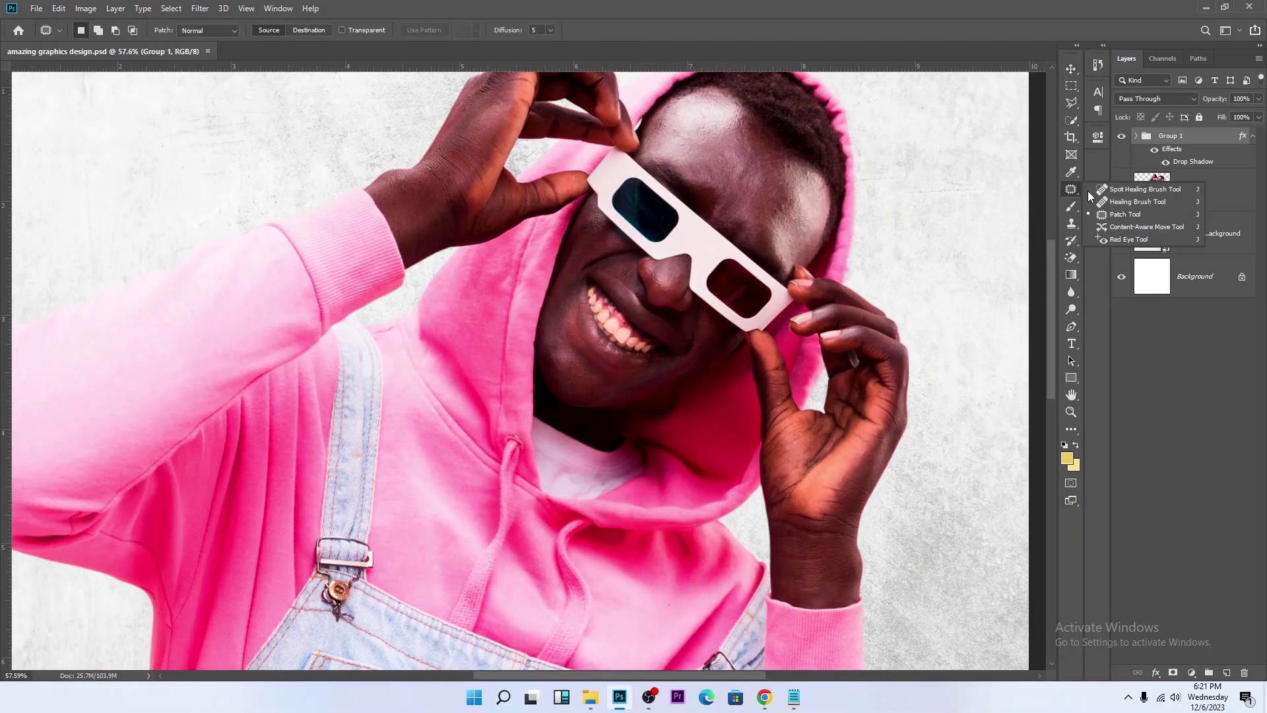
click(1129, 216)
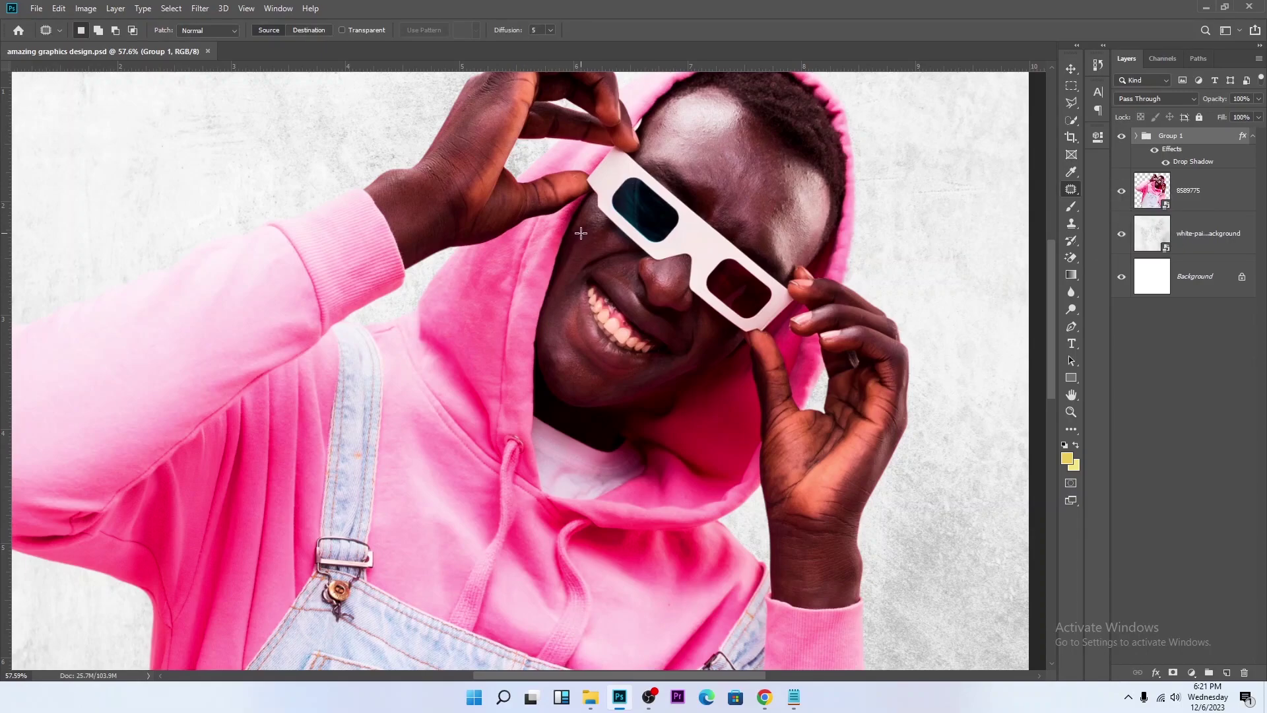
mouse_move(577, 198)
mouse_down()
mouse_move(629, 200)
mouse_move(712, 269)
mouse_move(756, 336)
mouse_up()
mouse_move(511, 303)
mouse_down()
mouse_move(538, 215)
mouse_move(587, 178)
mouse_up()
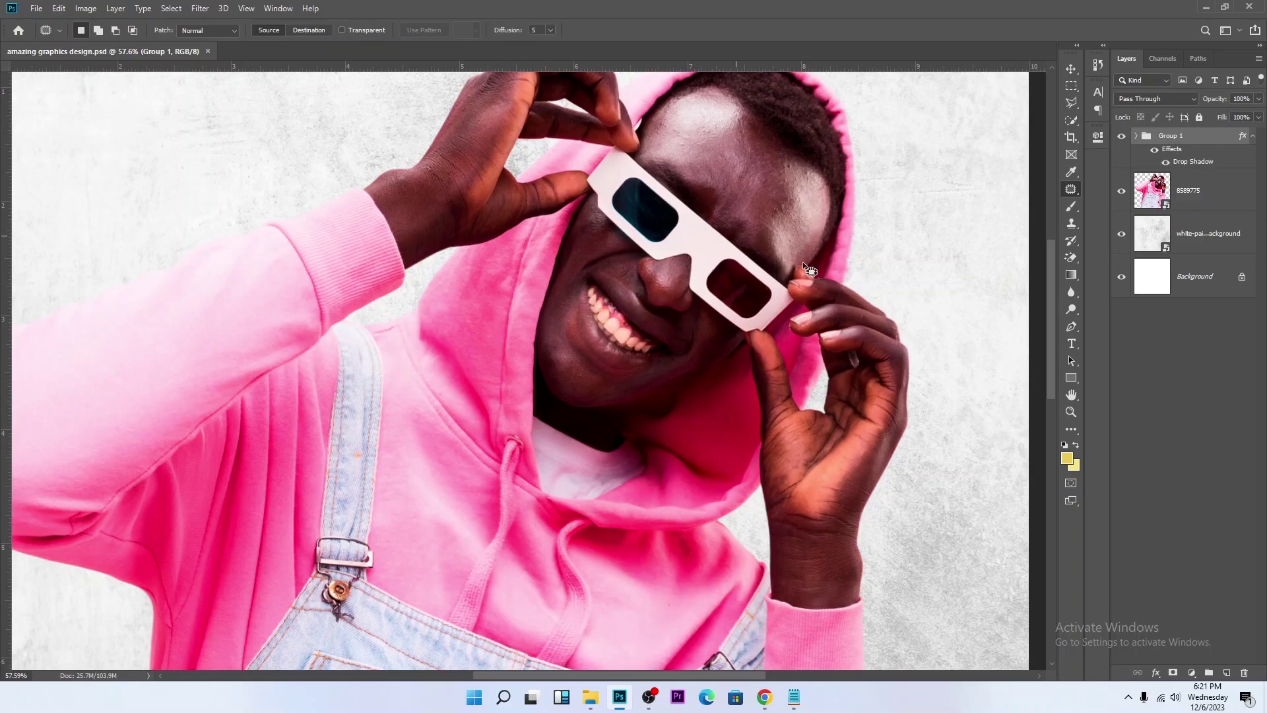
right_click(786, 172)
click(821, 200)
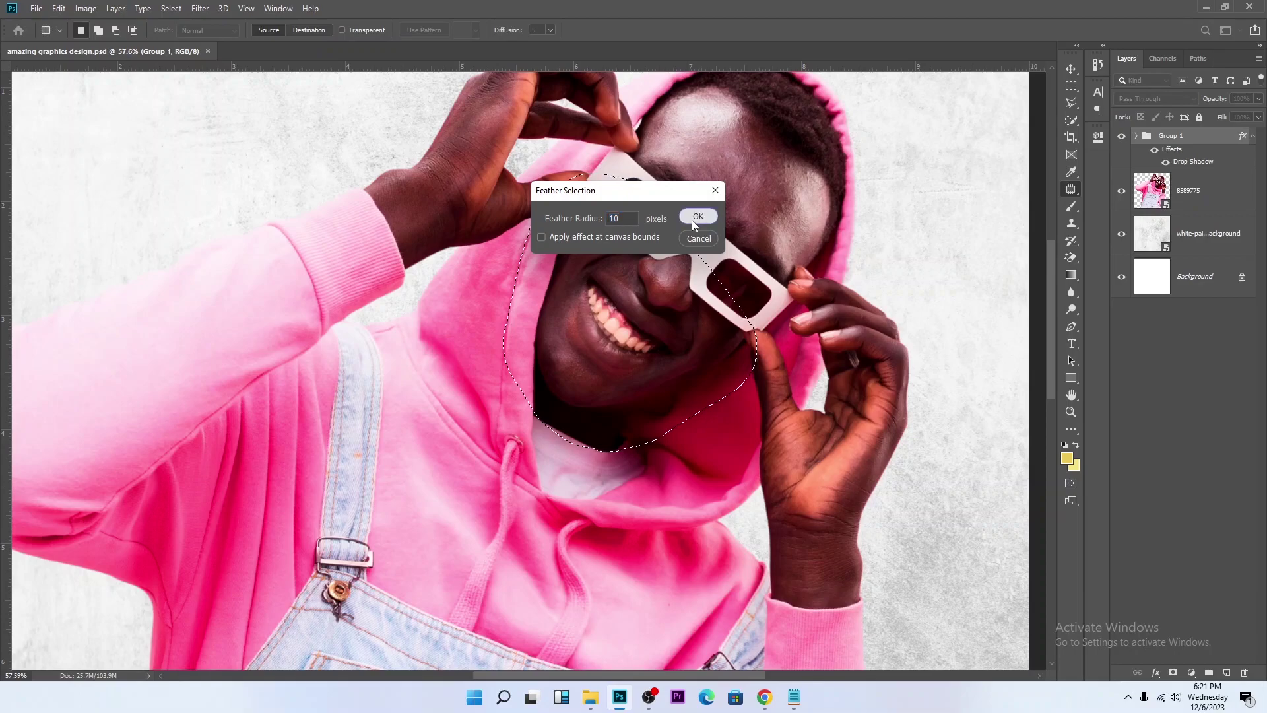
click(692, 220)
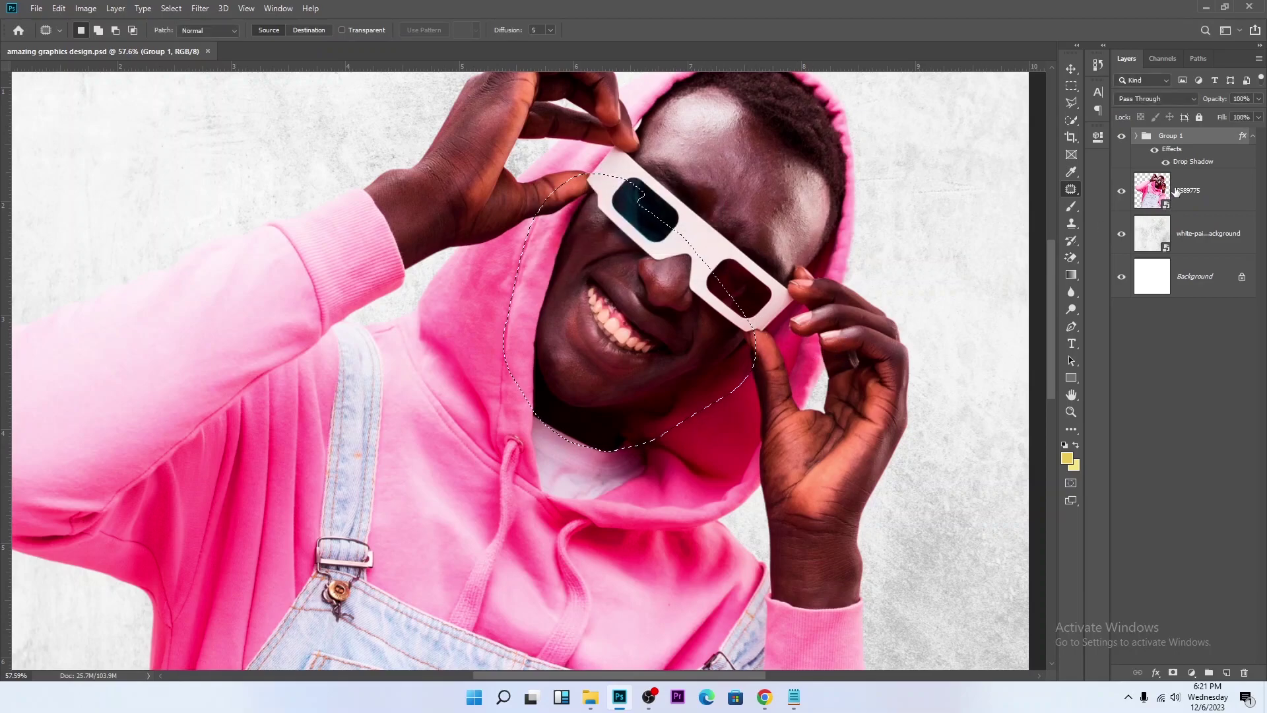
Step: Brighten the face on layer 8589775 with a Curves midtone lift, then deselect
click(1197, 192)
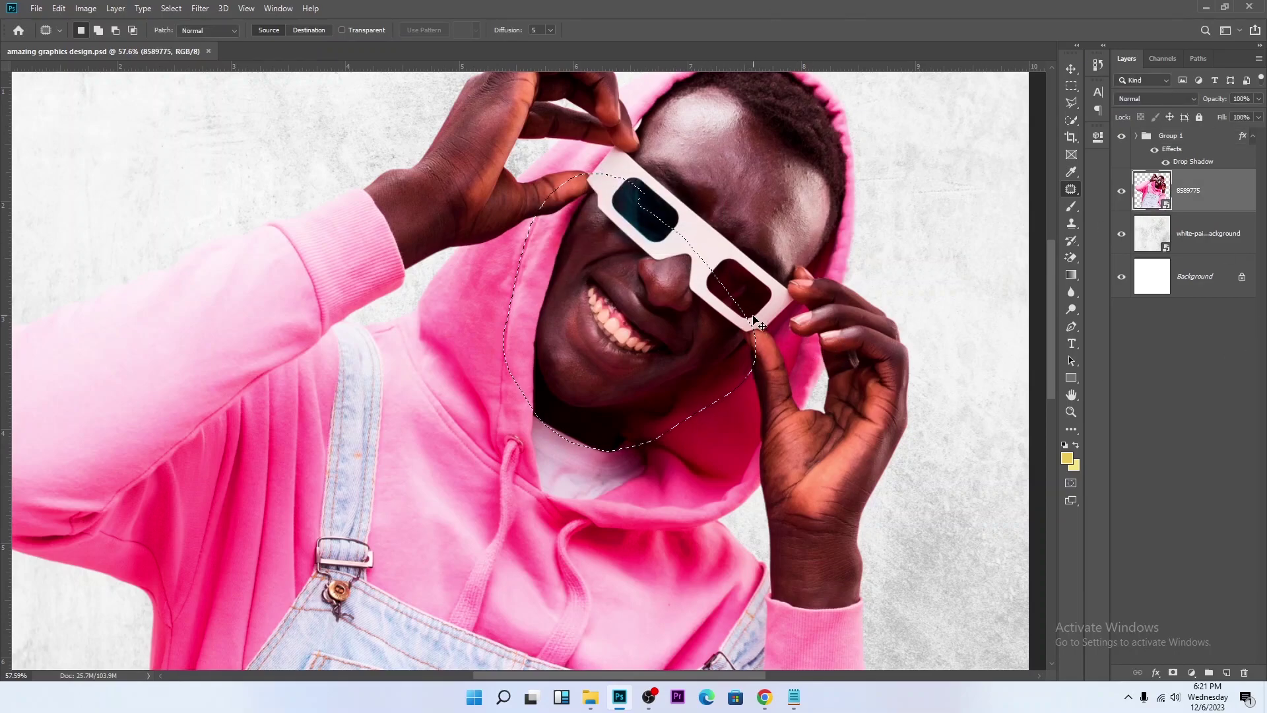
key(ctrl+m)
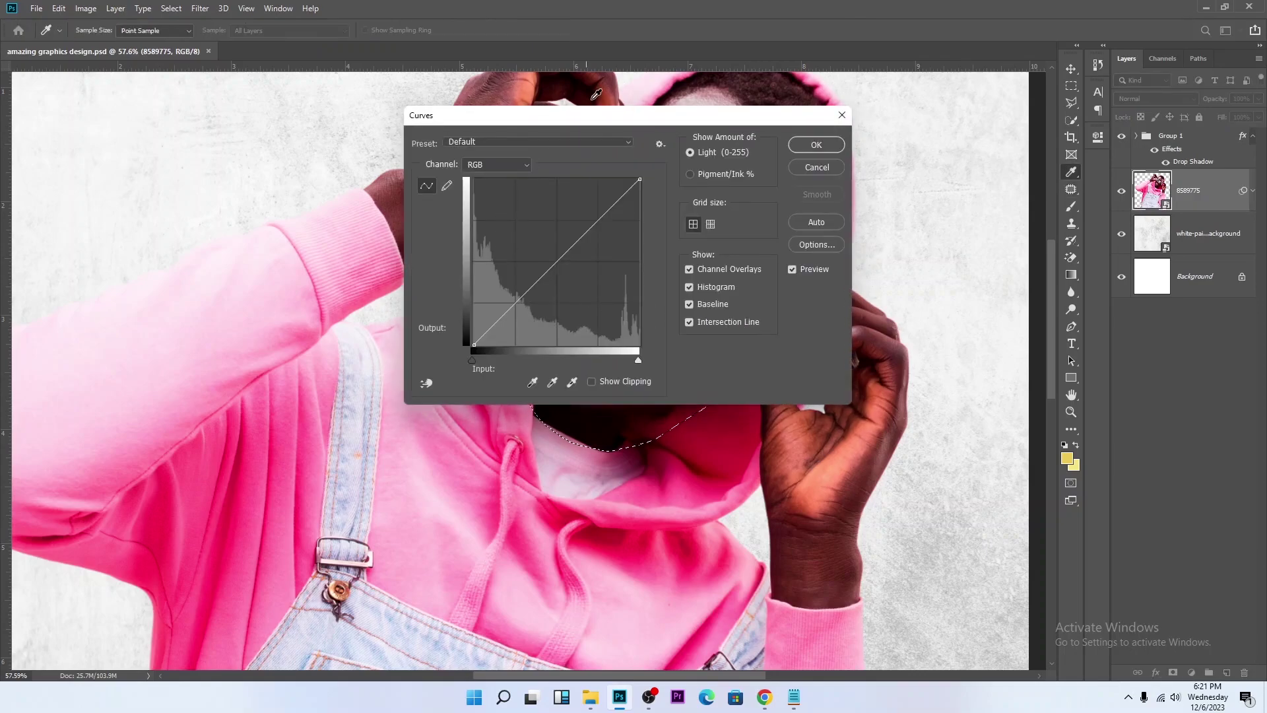
drag(674, 116, 961, 130)
drag(835, 283, 835, 261)
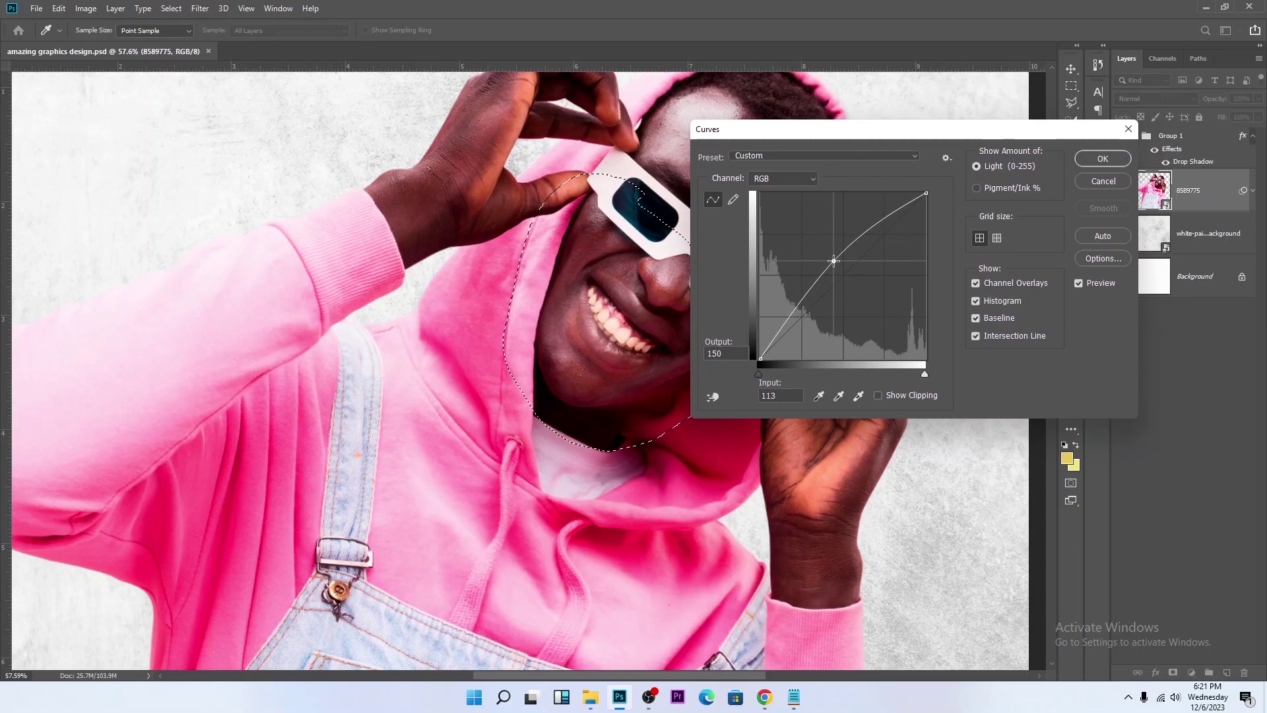
click(1103, 158)
key(ctrl+d)
Step: Dismiss the adjustment layer list unused and collapse the photo layer's filter list
key(j)
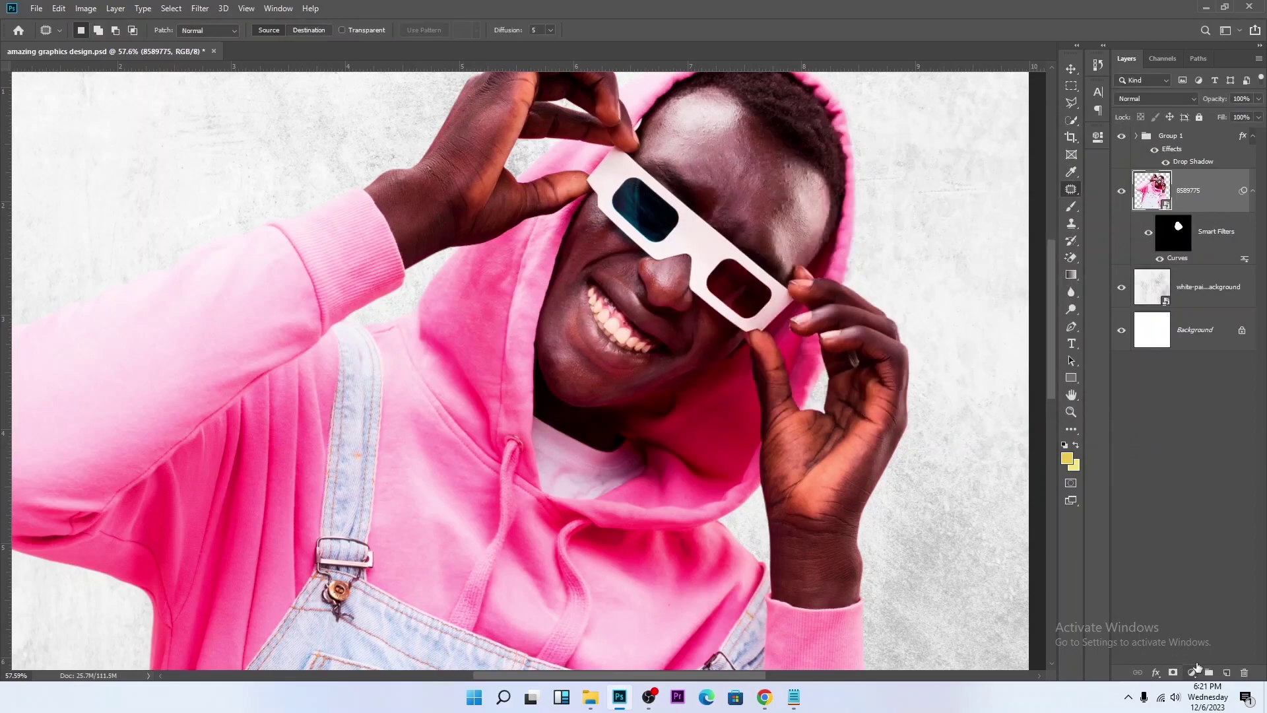
click(1192, 673)
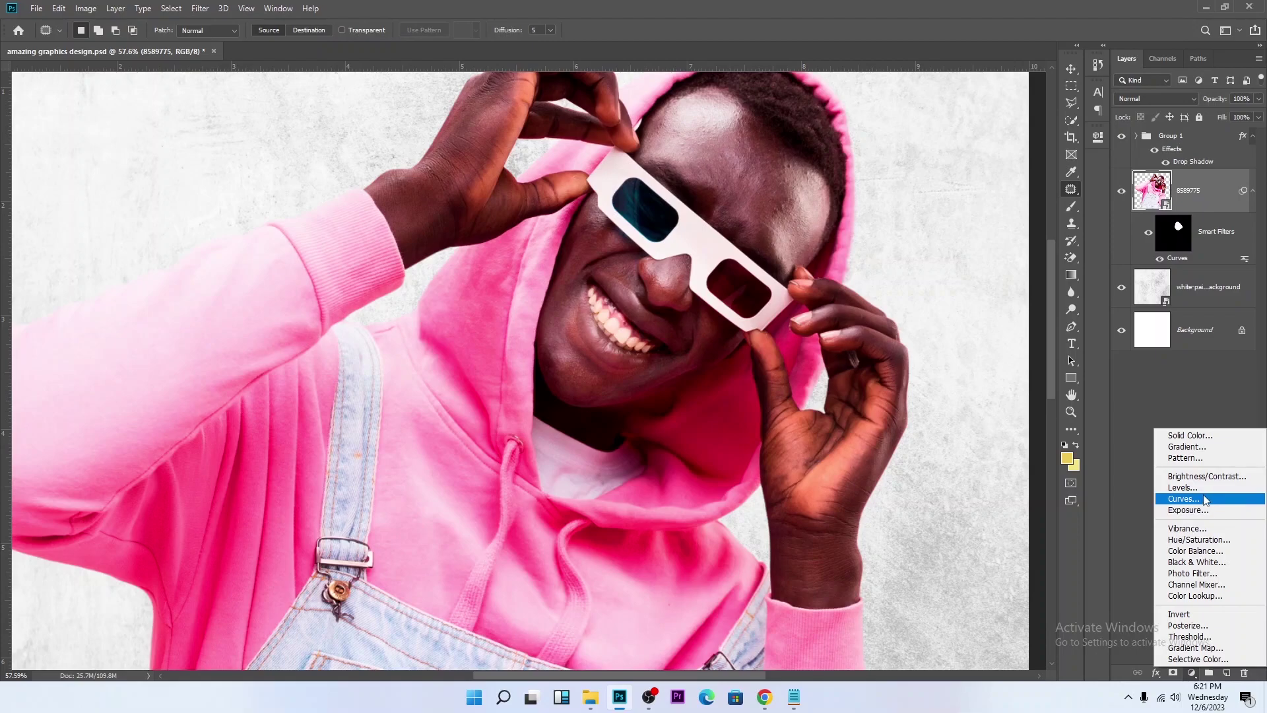
key(Escape)
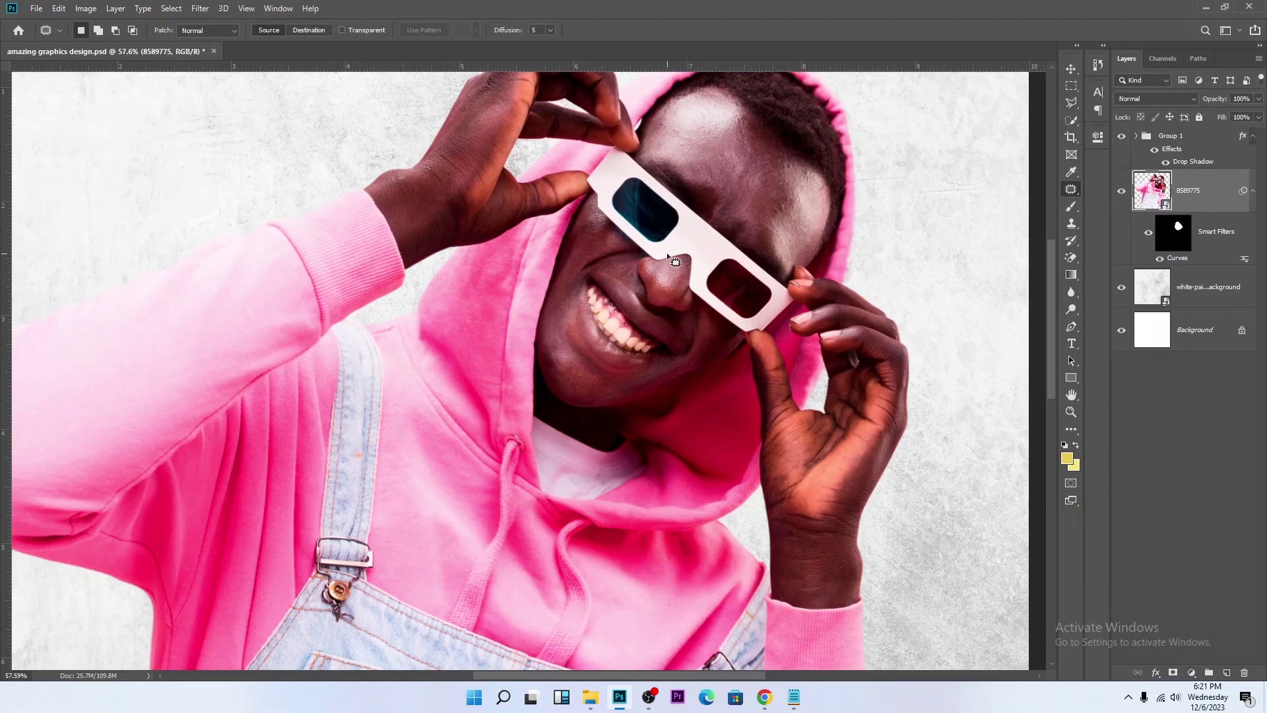
click(1253, 191)
scroll(746, 375, down, 5)
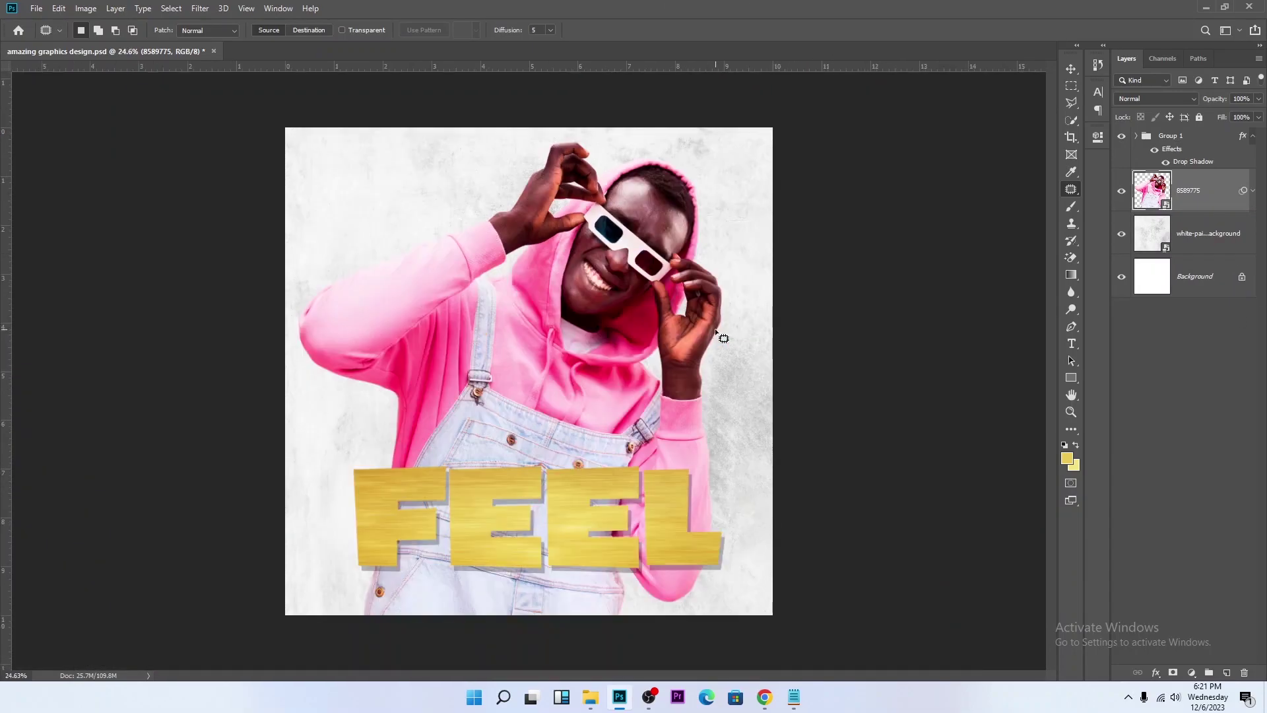
Step: Save the document and set Camera Raw Clarity to +19 on the photo
click(1073, 69)
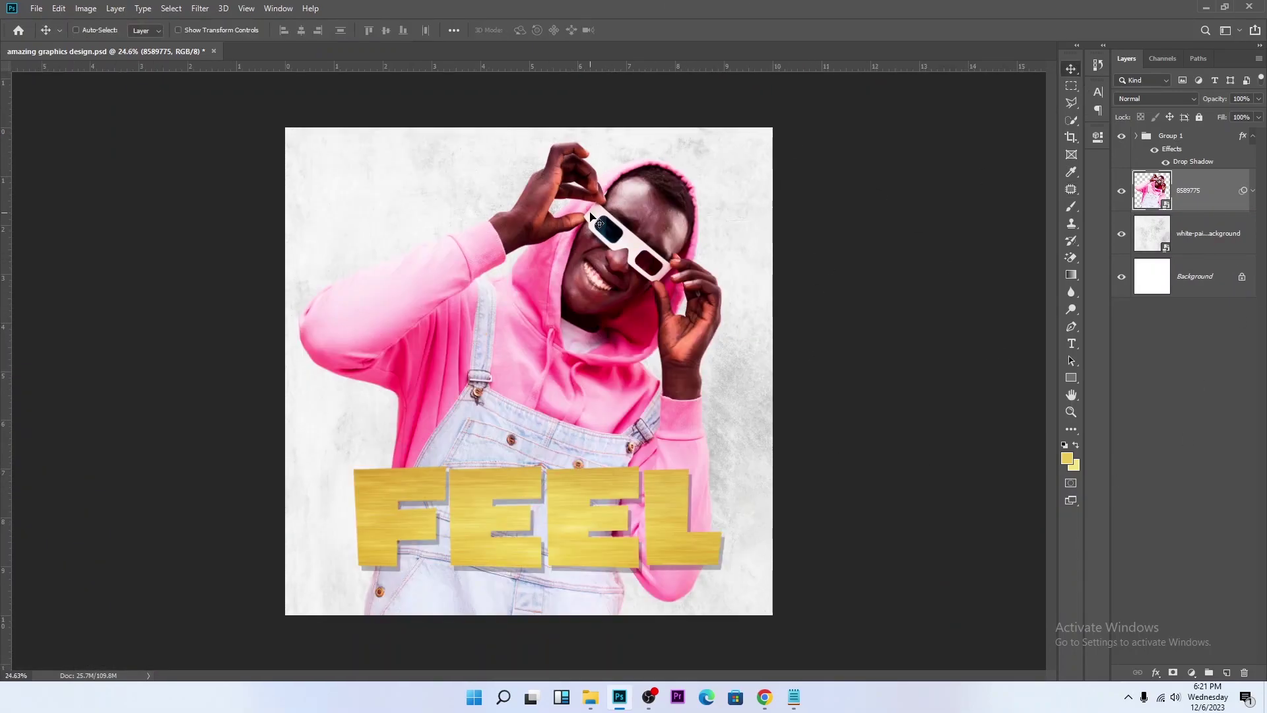
key(ctrl+s)
click(201, 8)
click(219, 96)
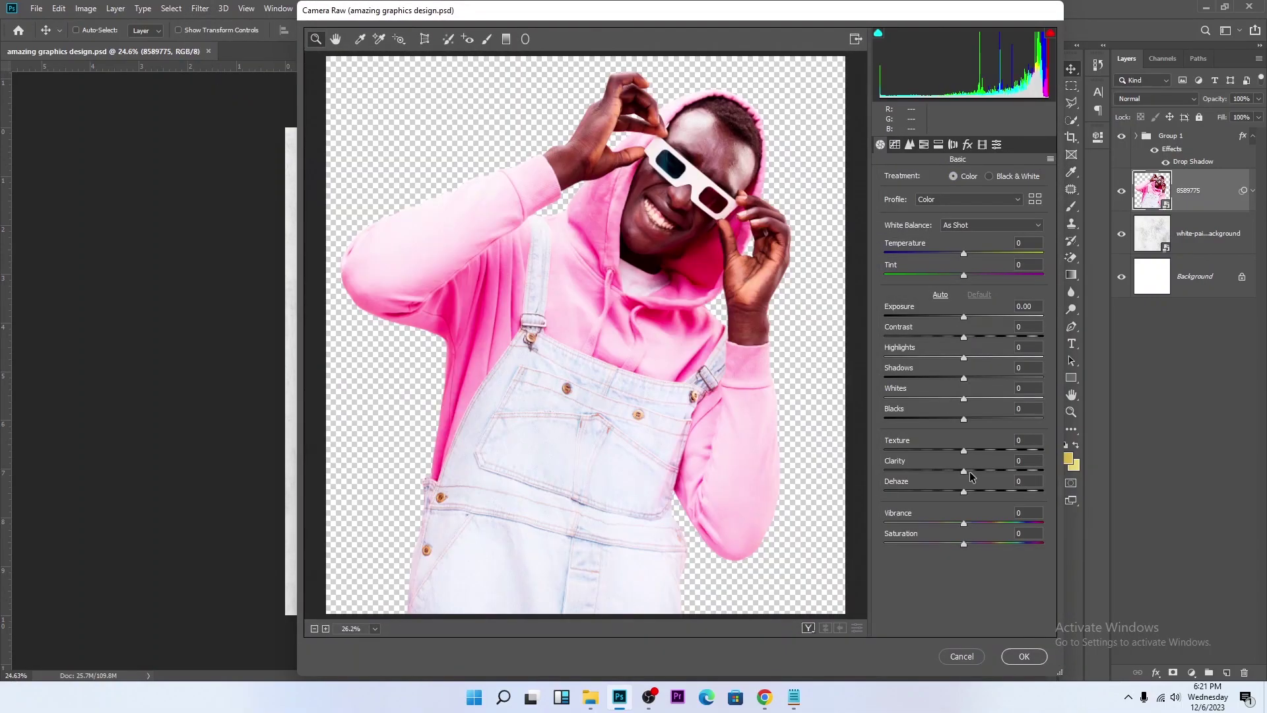
drag(963, 470, 973, 469)
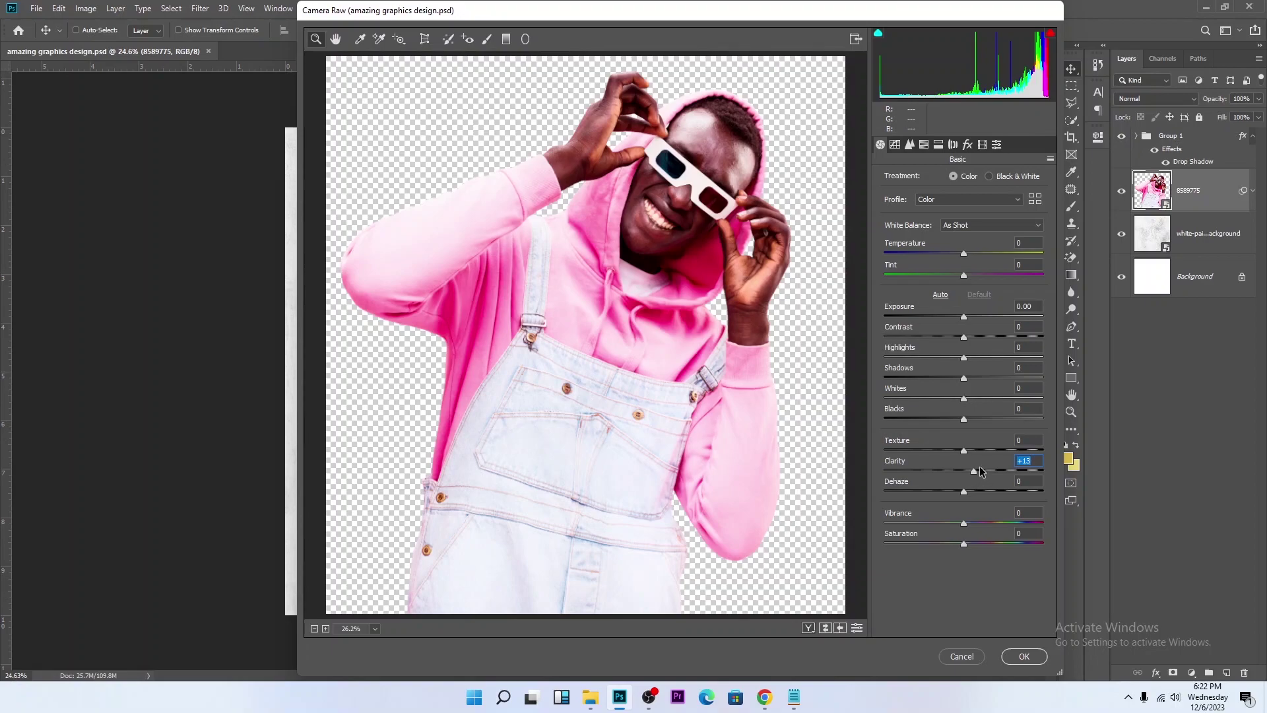
click(978, 471)
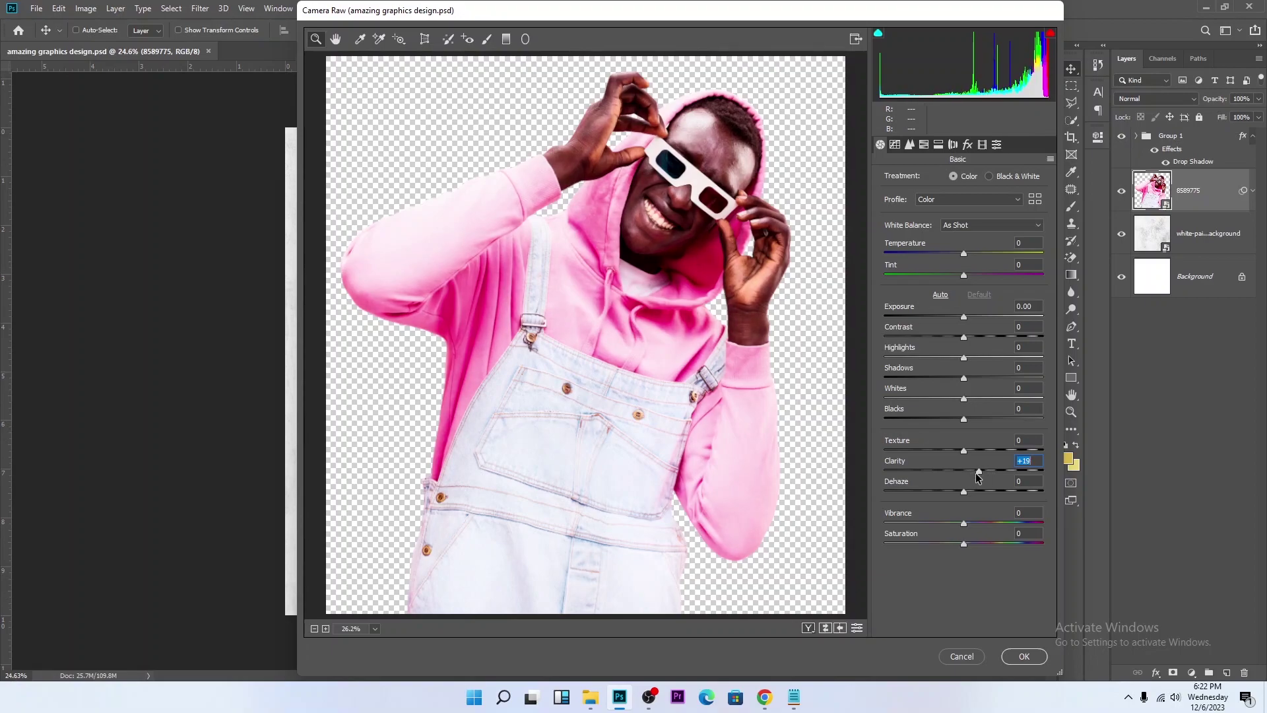
Step: Raise HSL saturation to Magentas +44 and Blues +47, and apply the filter
click(910, 144)
click(924, 145)
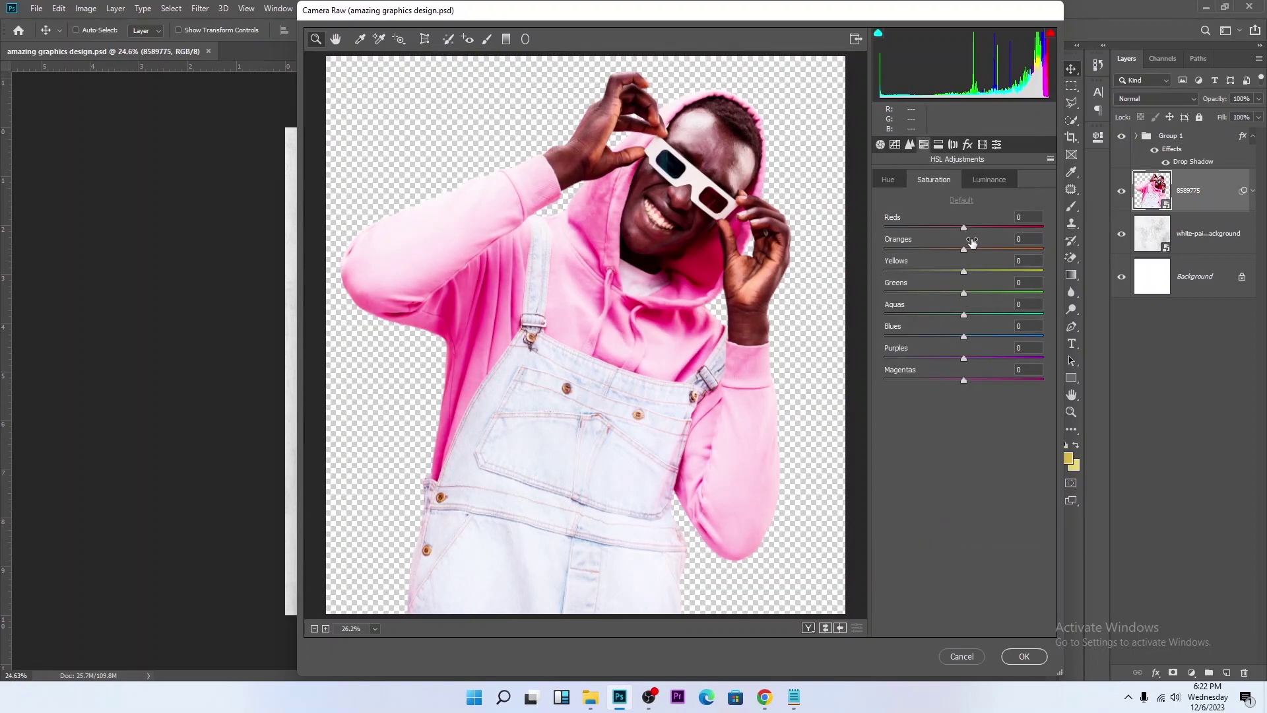
click(998, 380)
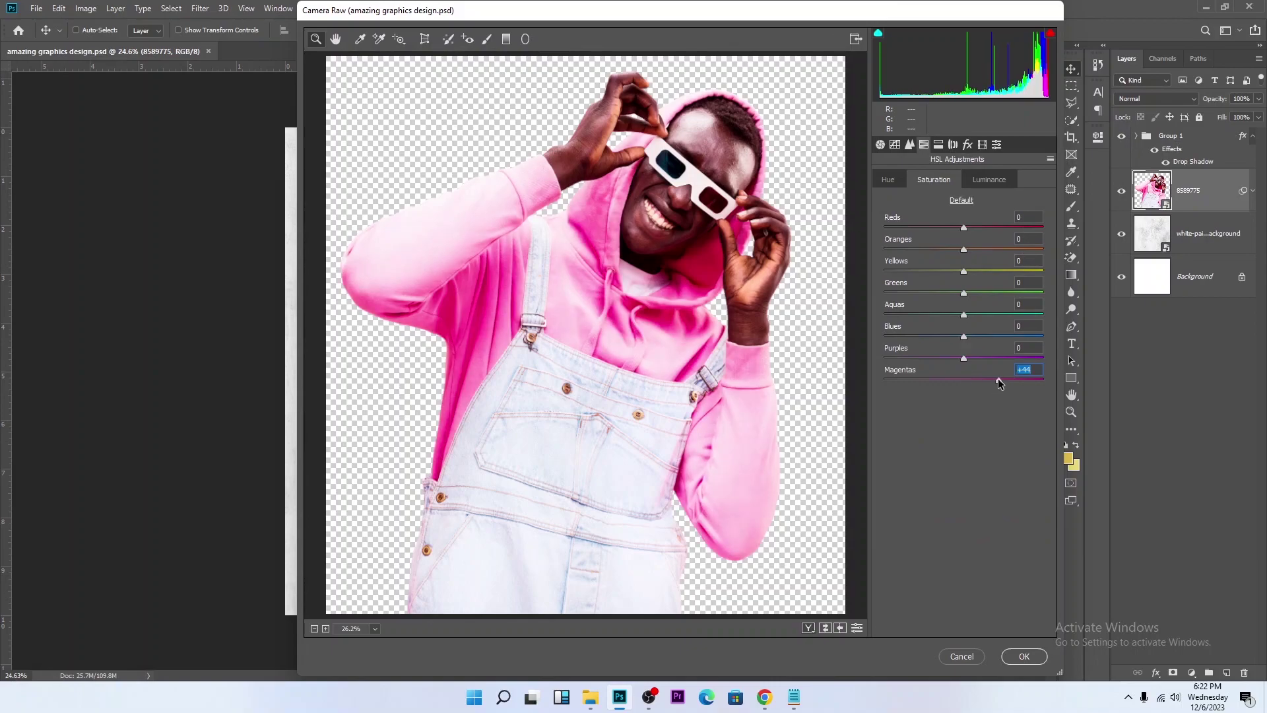
click(1001, 336)
click(1023, 656)
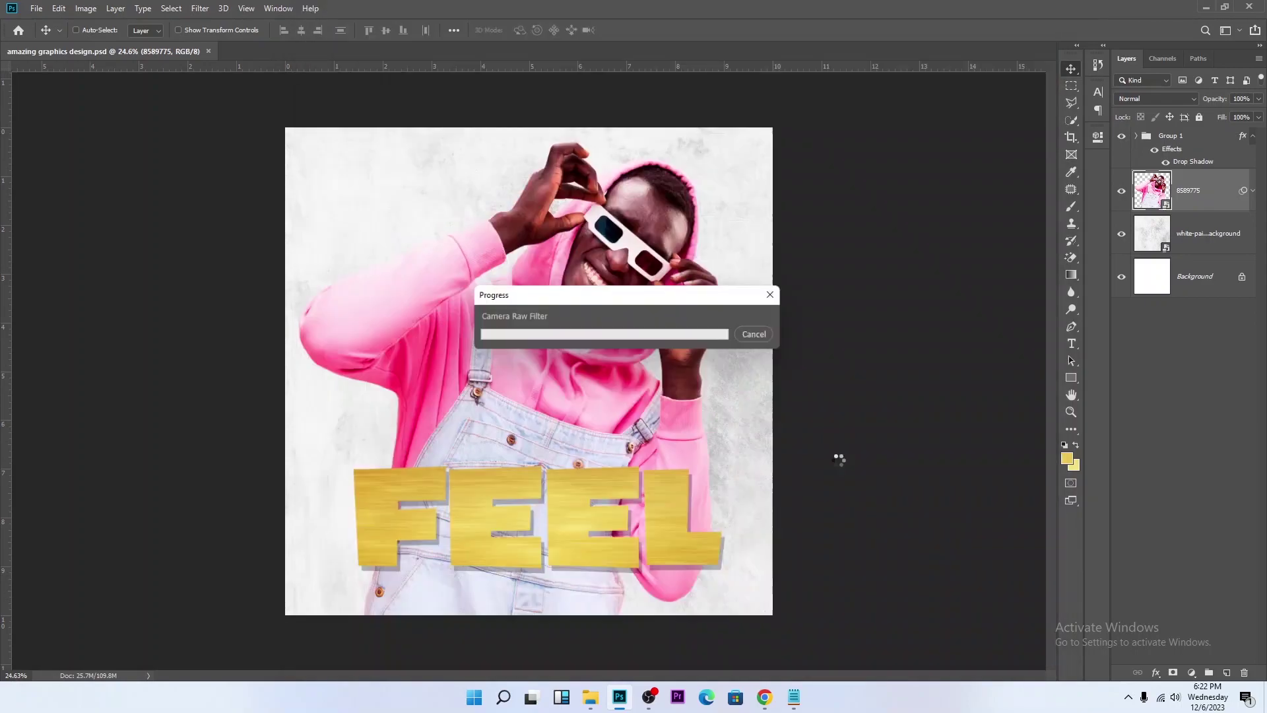
scroll(621, 182, up, 2)
scroll(621, 182, down, 3)
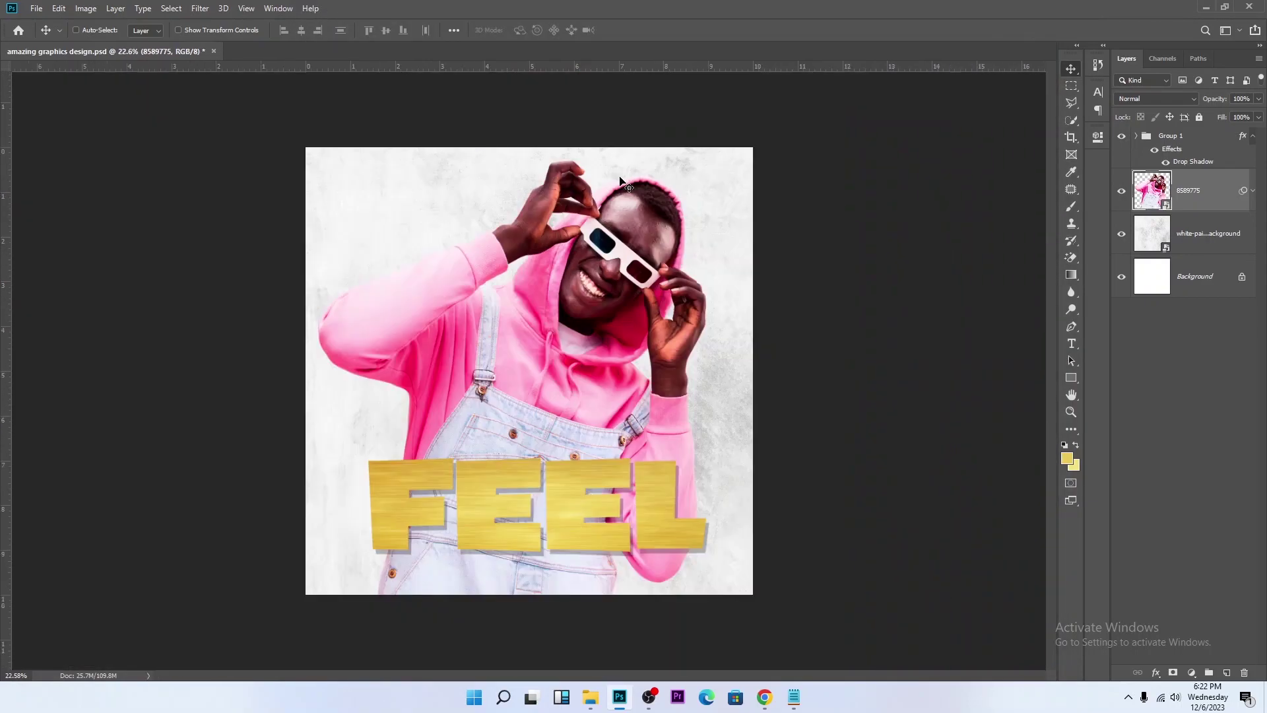
Step: Re-save the file and start a placeholder text layer above Group 1 on the canvas
key(ctrl+s)
click(1174, 139)
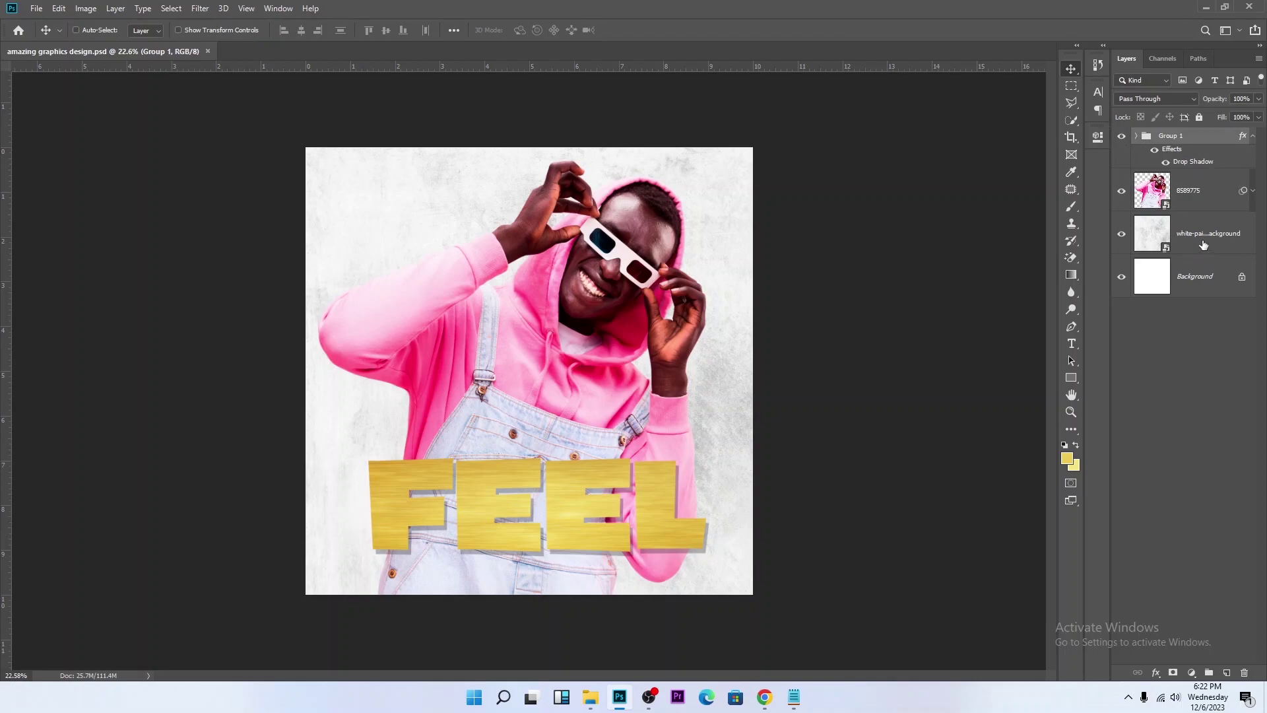
click(1070, 343)
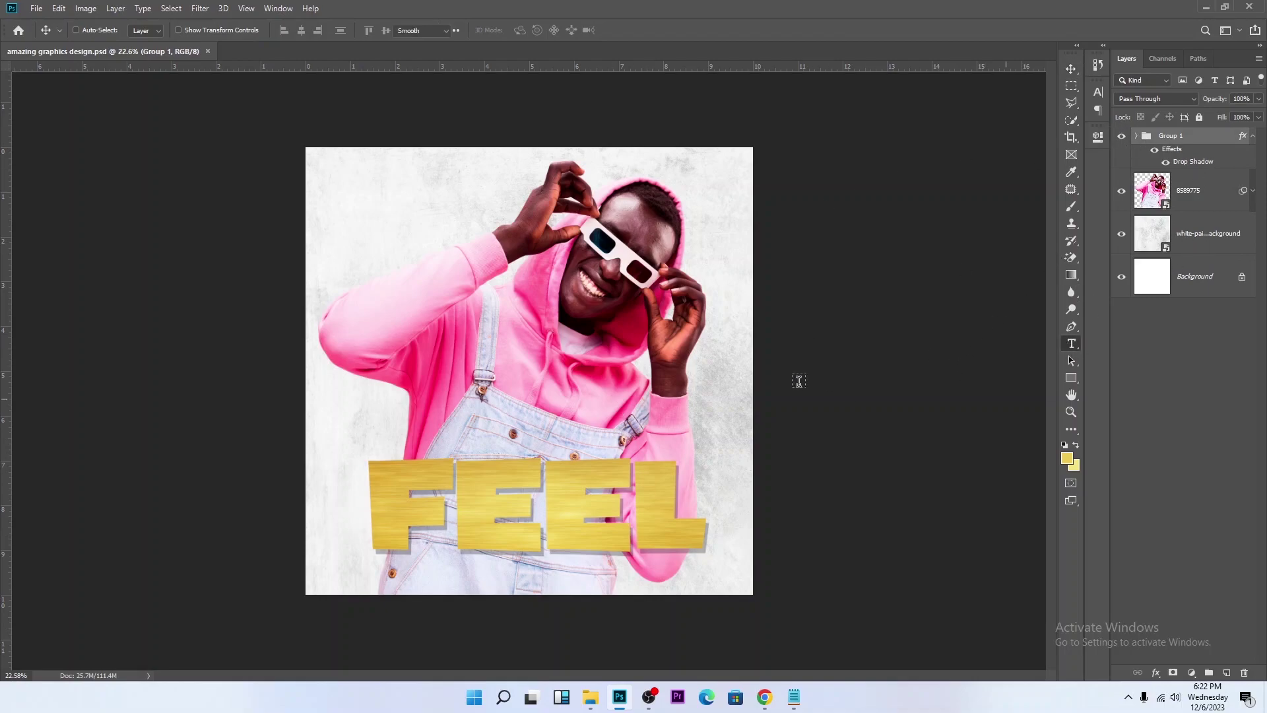
click(527, 324)
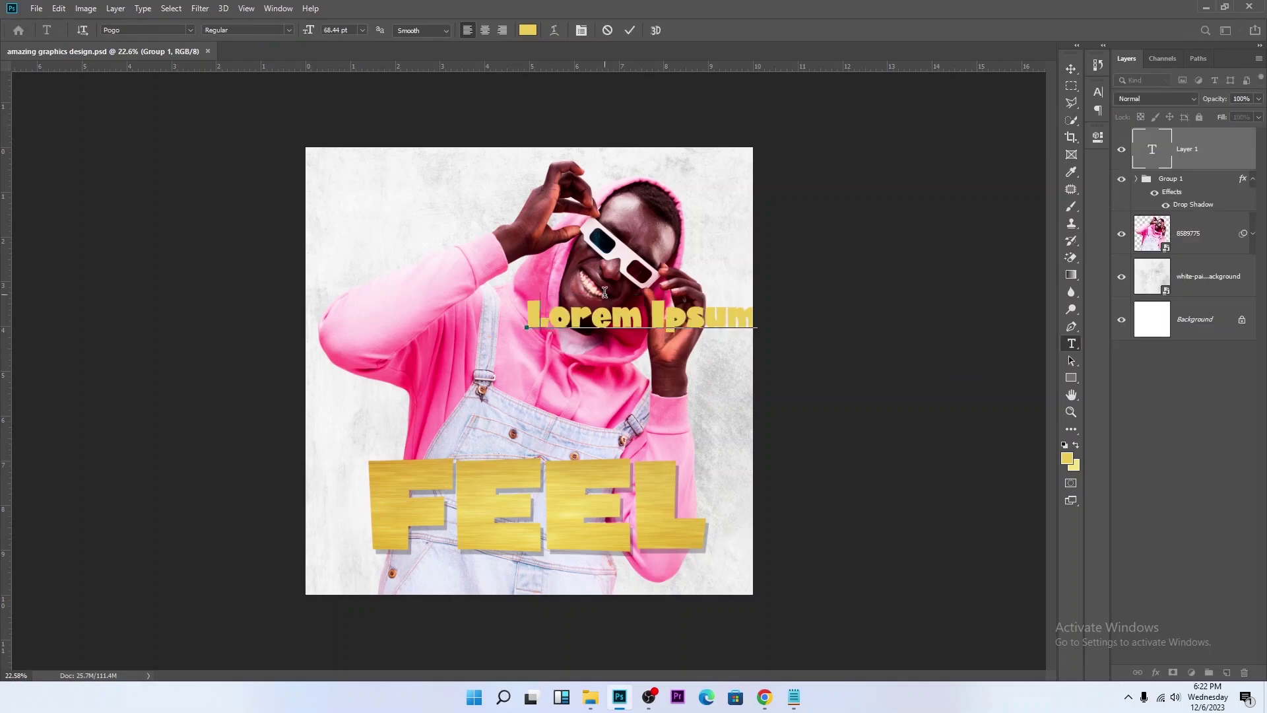
Step: Replace the placeholder with 'FEEL' in yellow capitals and commit the text
text(feel)
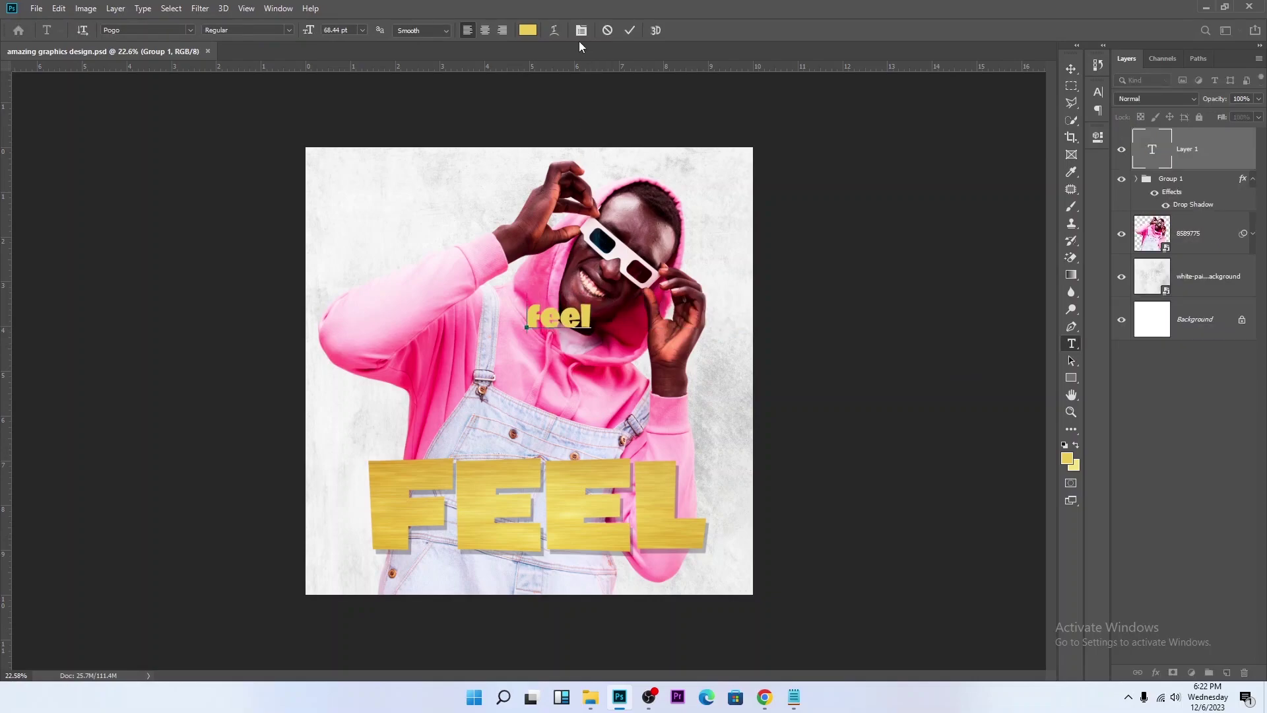
key(BackSpace)
key(BackSpace)
key(BackSpace)
key(BackSpace)
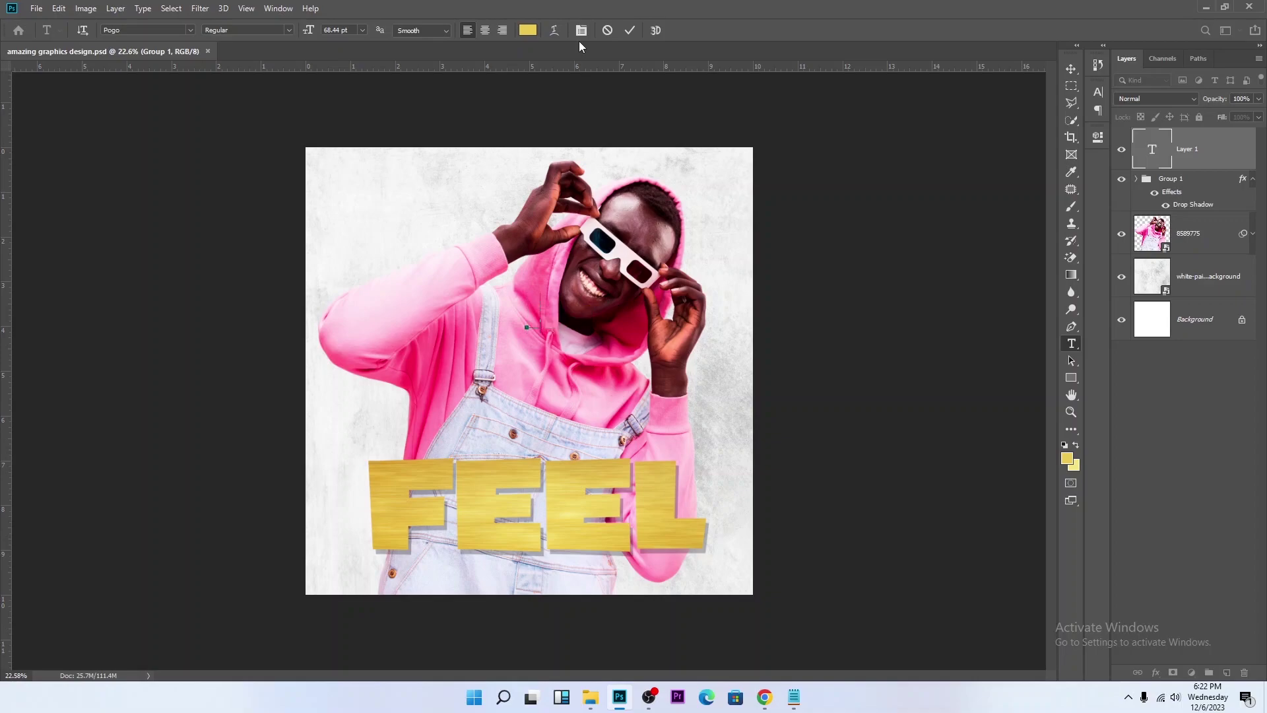
text(FEEL)
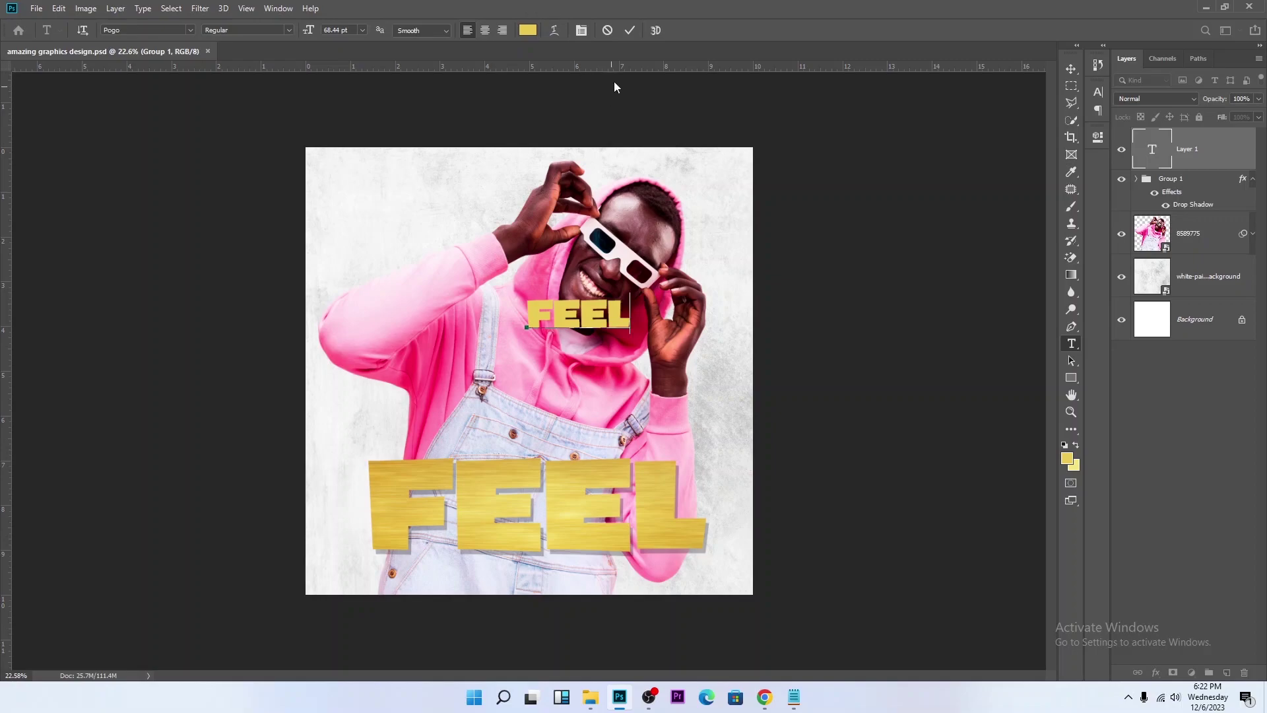
click(629, 31)
Step: Scale the yellow FEEL text up, move its layer below the man's photo, and raise it near the top
click(1071, 69)
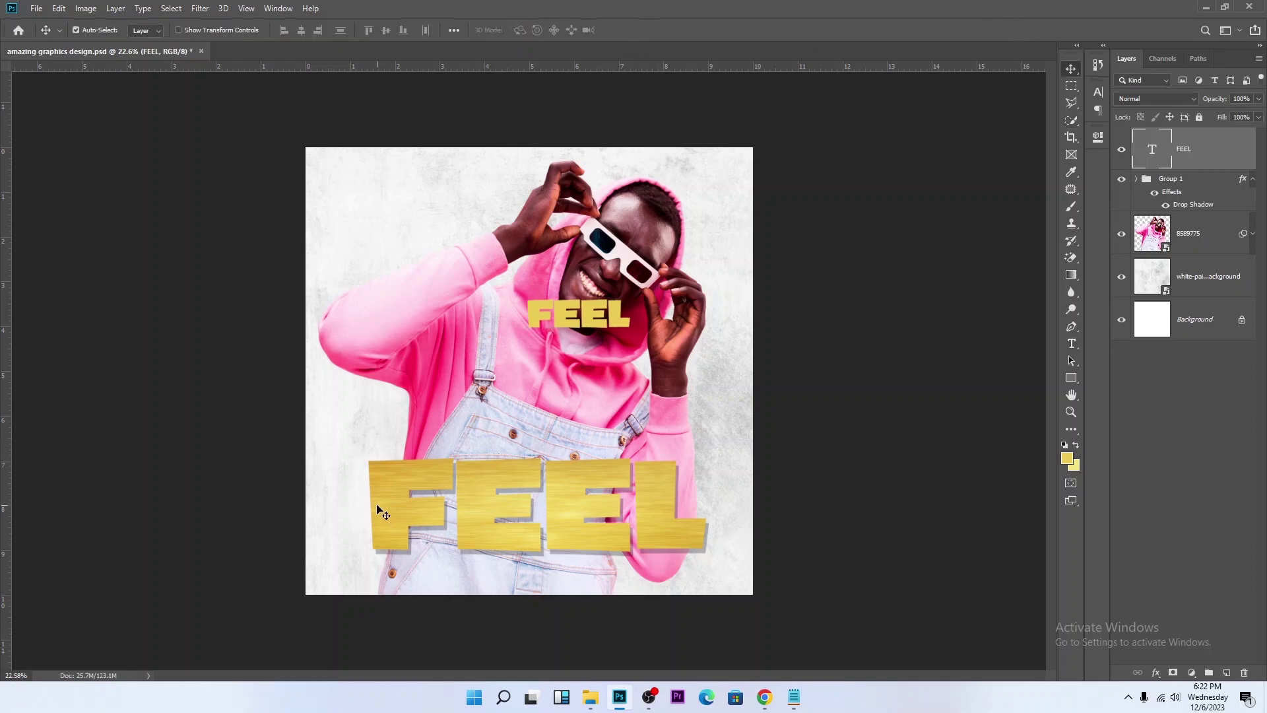
key(ctrl+t)
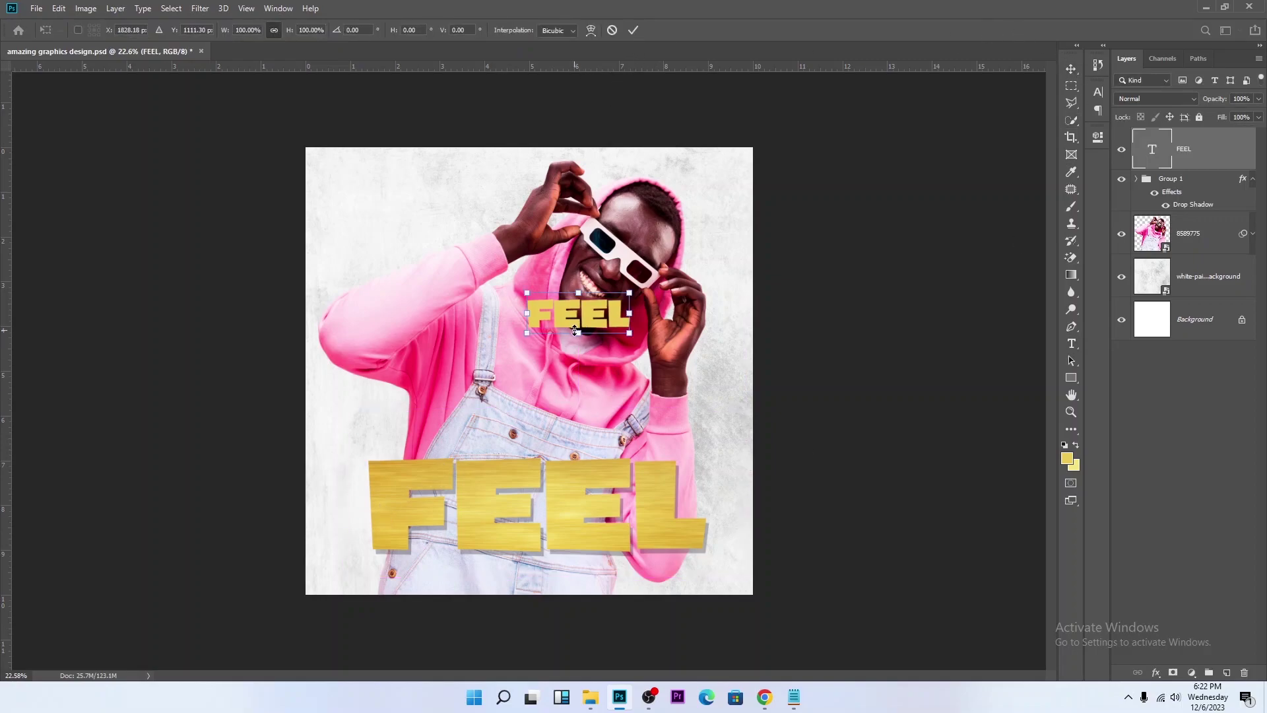
drag(575, 332, 598, 433)
key(Return)
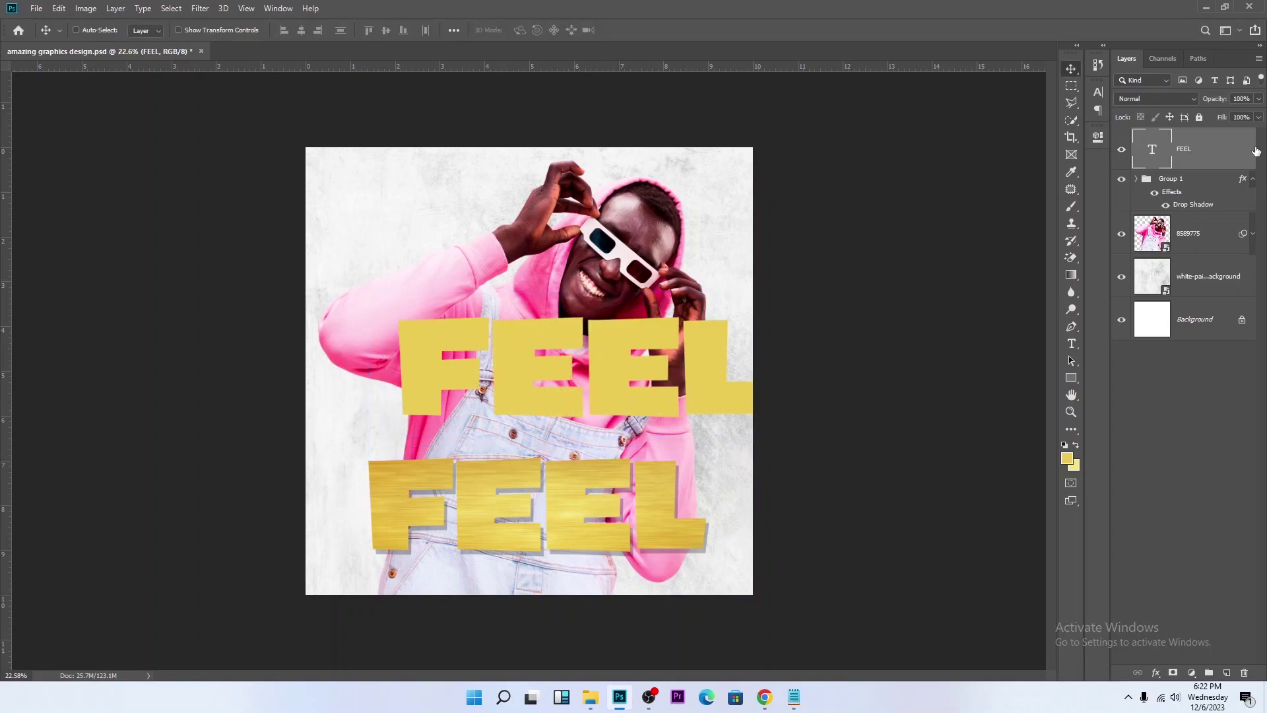
drag(1256, 152, 1188, 257)
drag(632, 367, 585, 252)
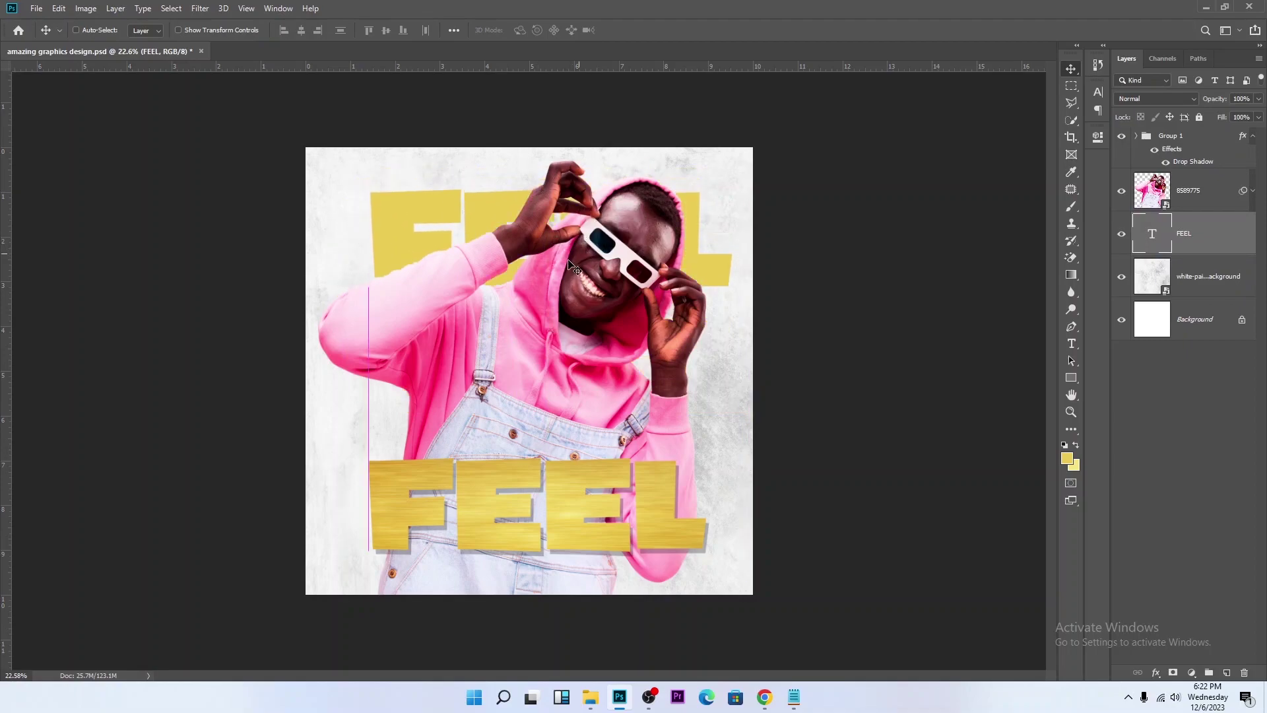
scroll(402, 200, up, 1)
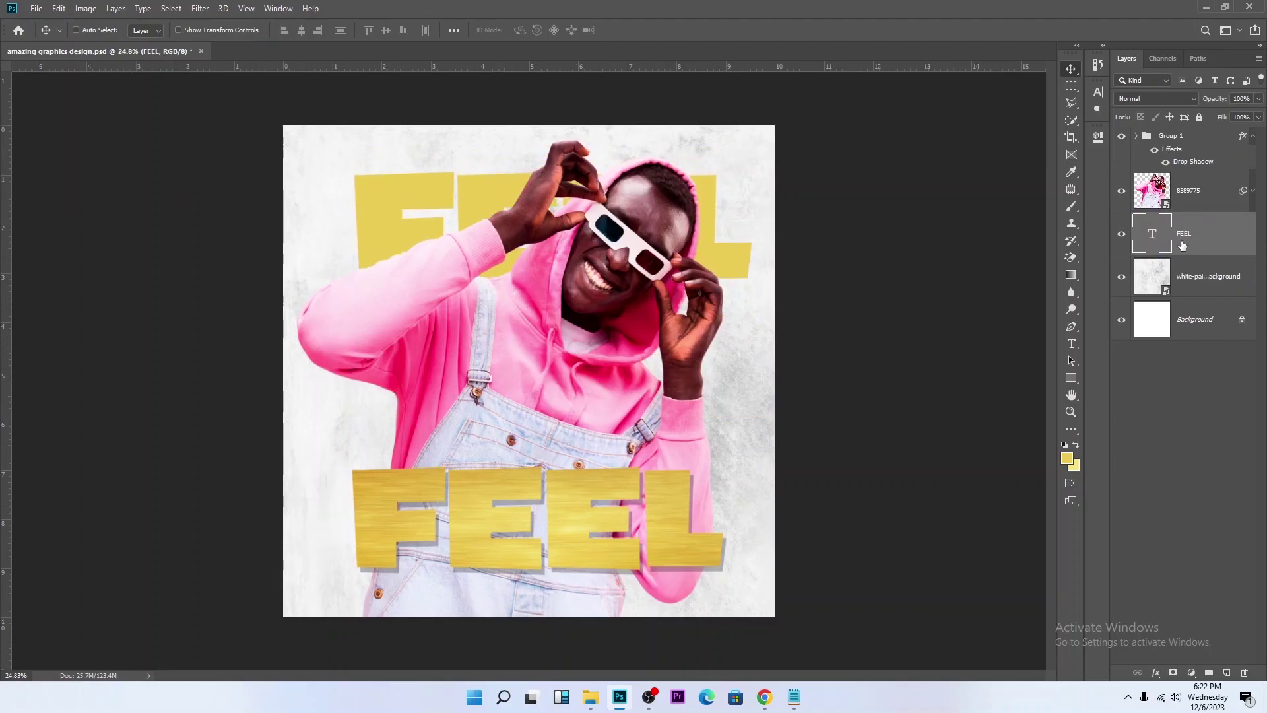
Step: Add a black 10 px Outside Stroke layer style to the FEEL text
double_click(1231, 239)
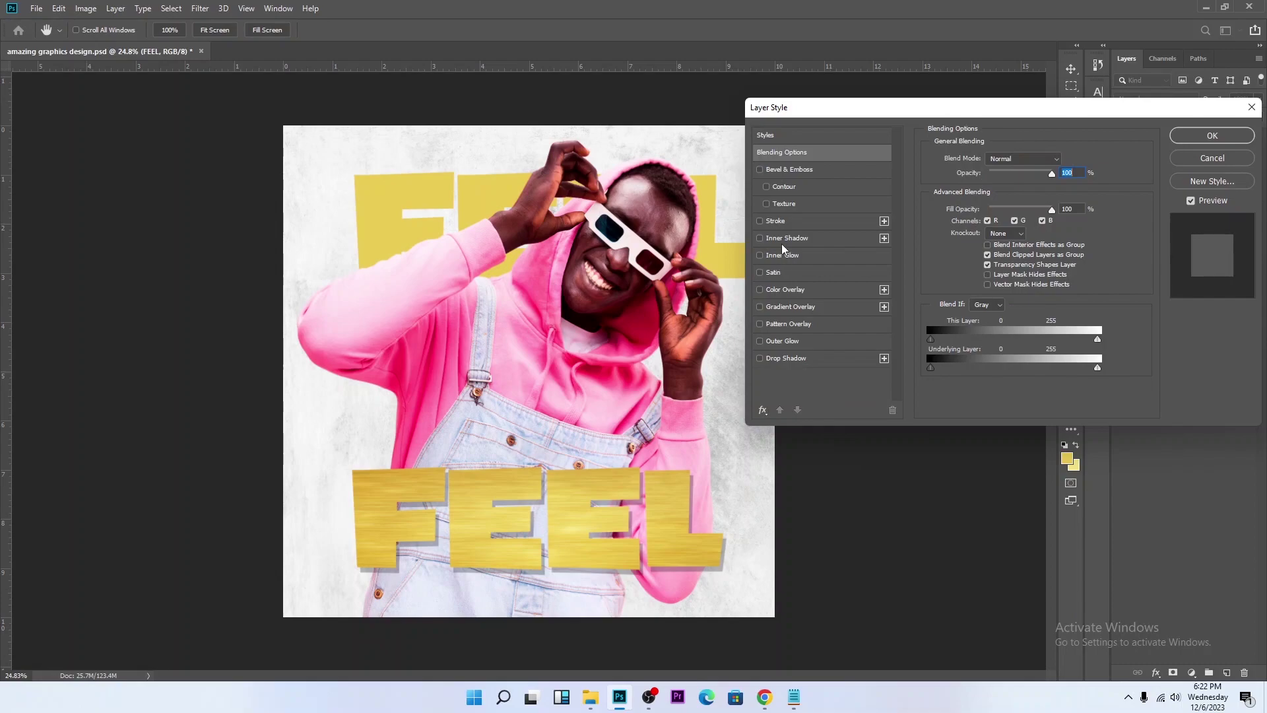
click(782, 223)
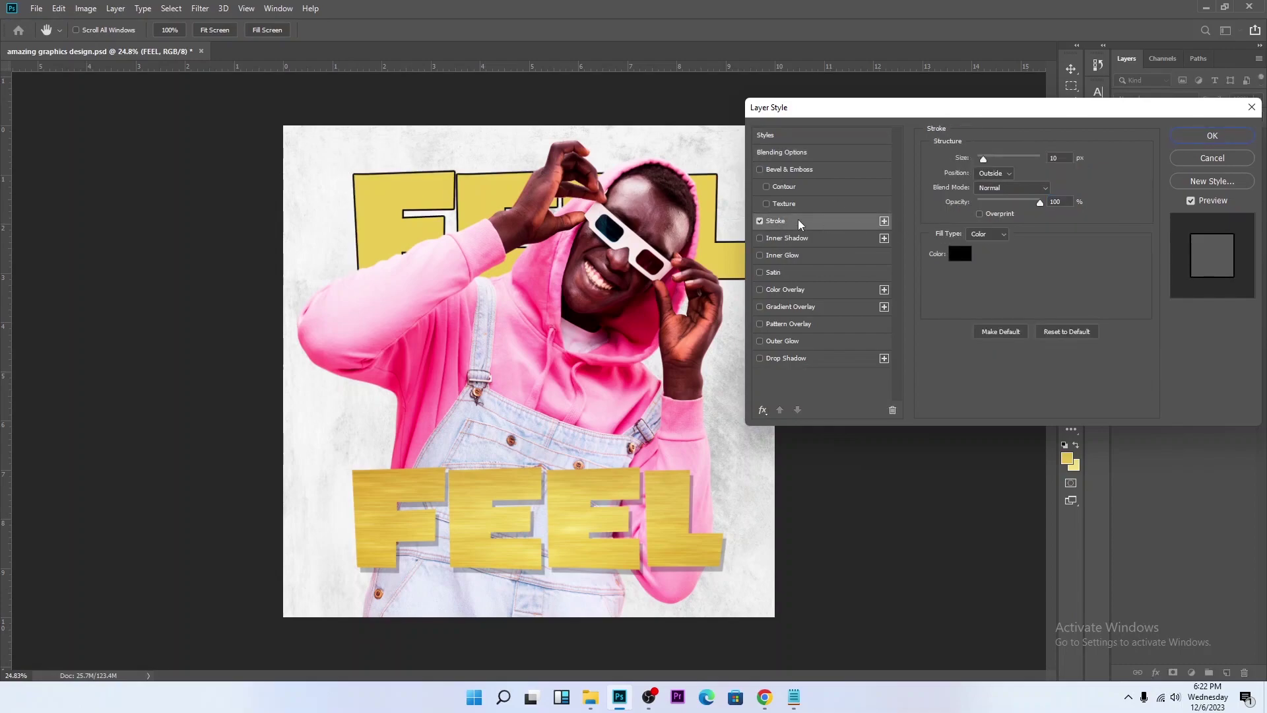
click(1004, 174)
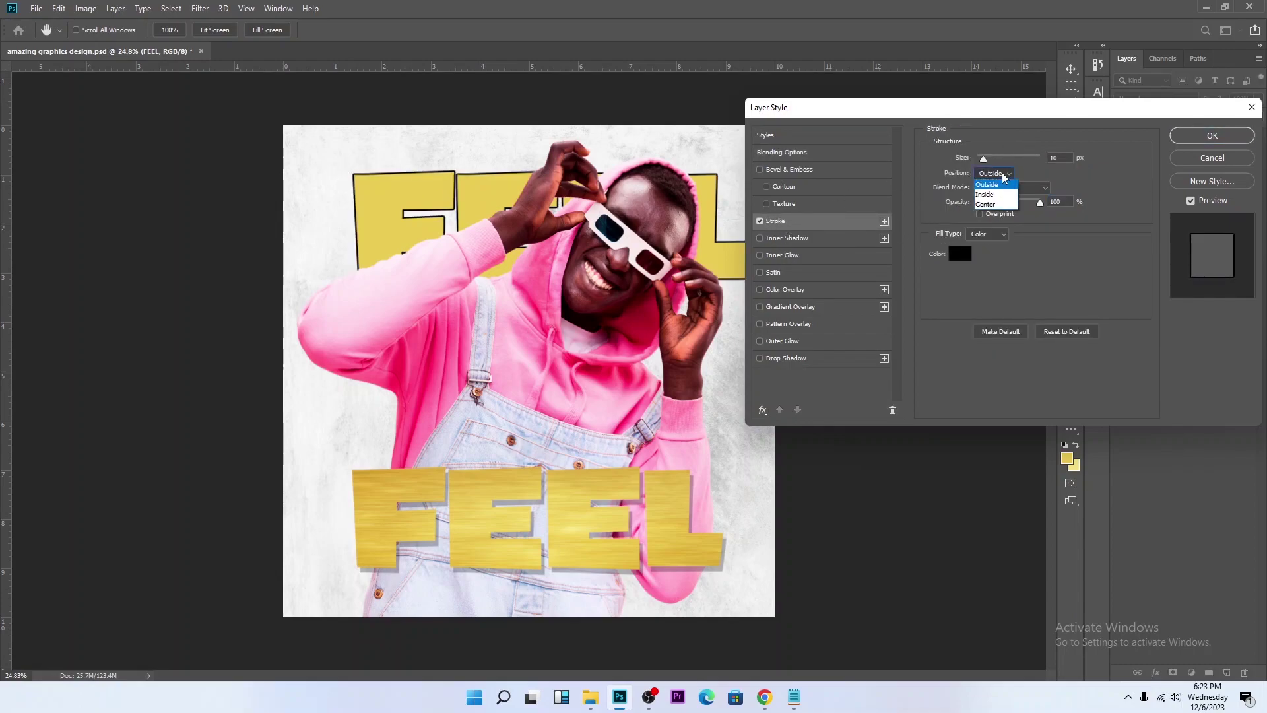
click(1066, 185)
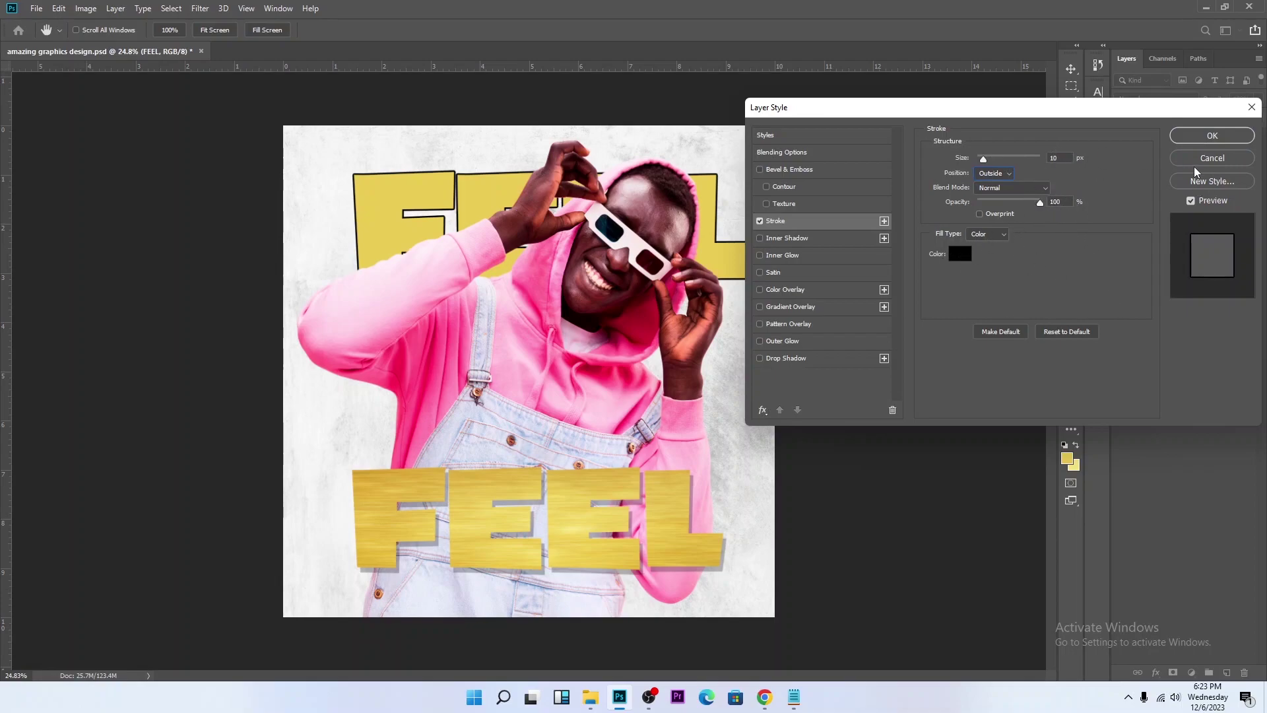
click(1199, 139)
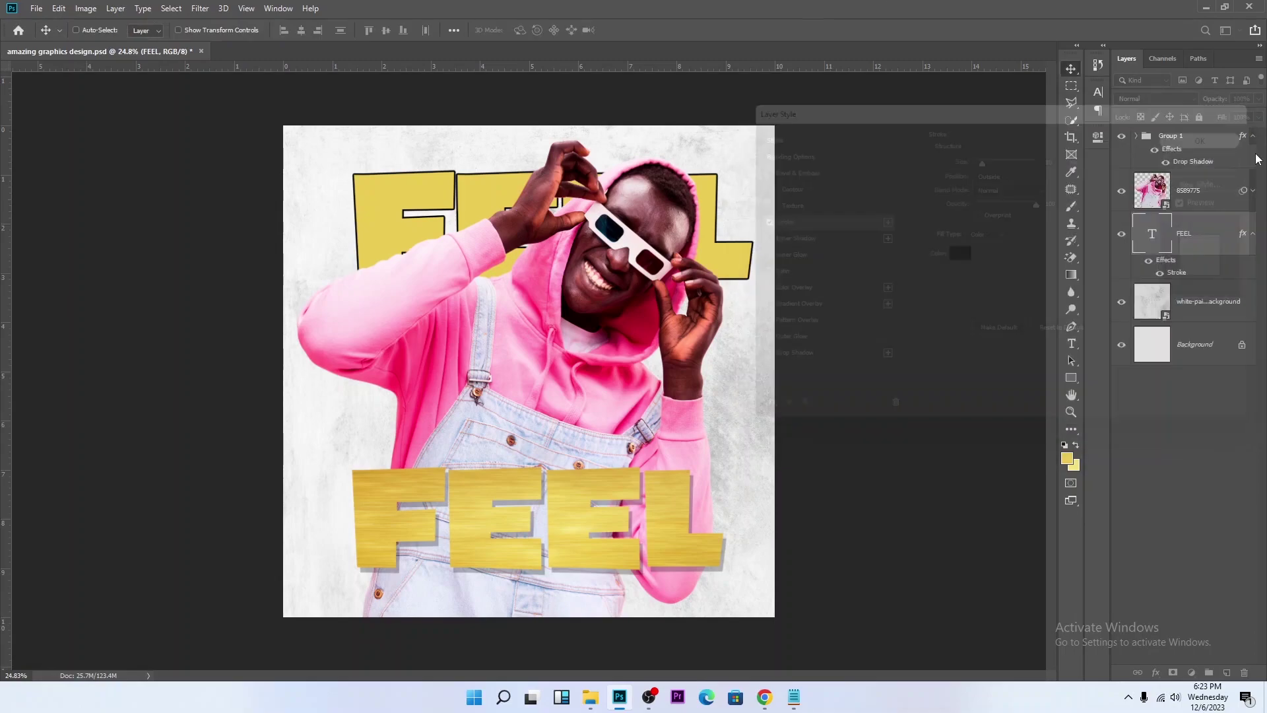
Step: Turn the FEEL Stroke effect into its own layer and erase its inside using the letter selection
right_click(1200, 274)
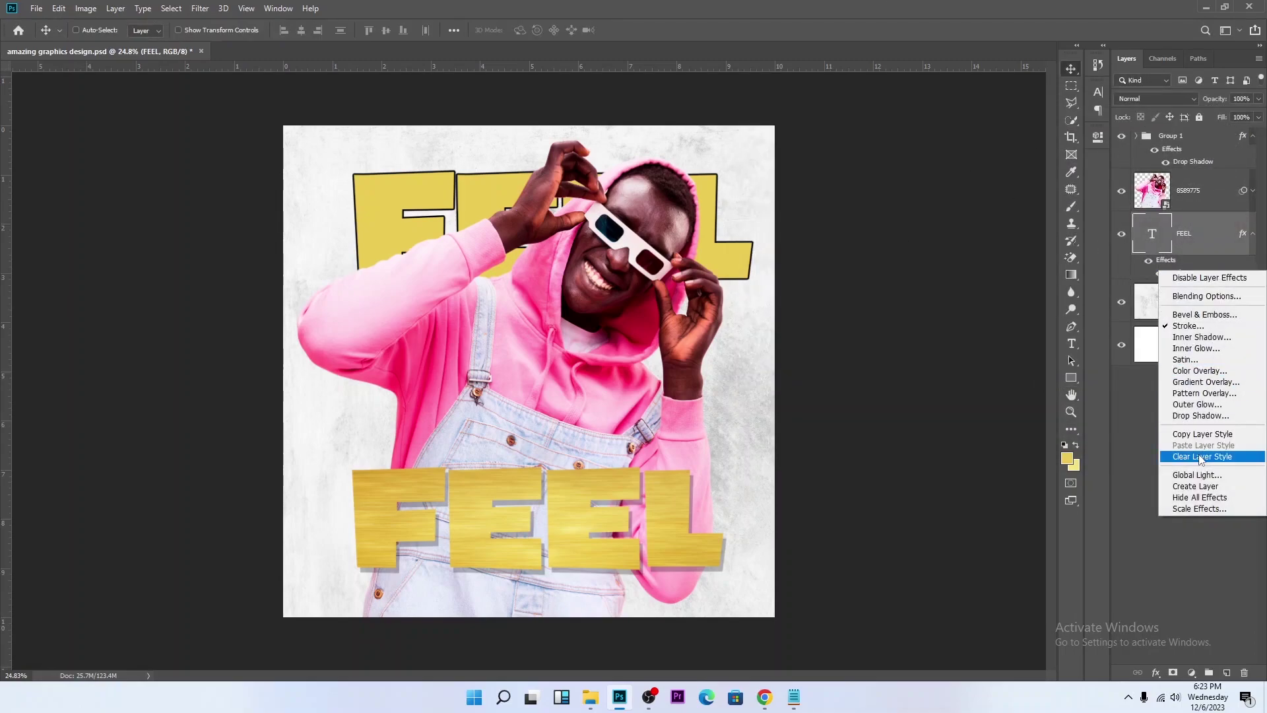
click(1198, 487)
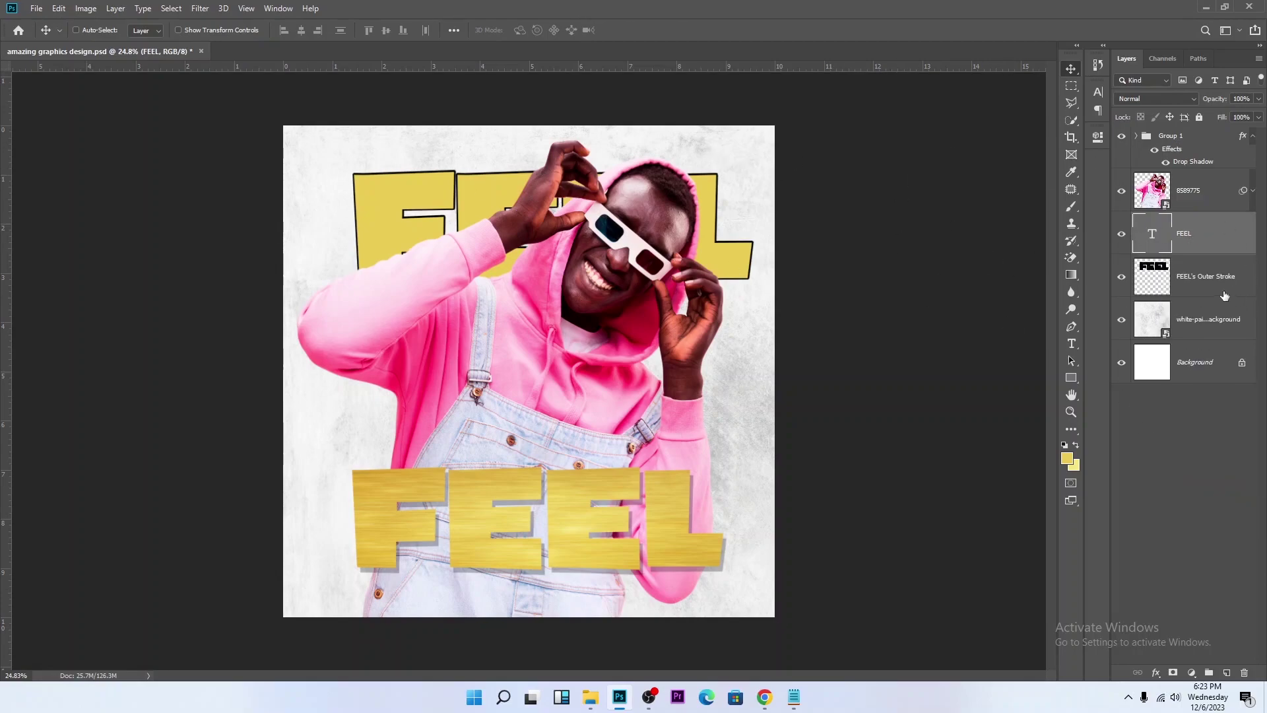
key(ctrl)
ctrl+click(1153, 235)
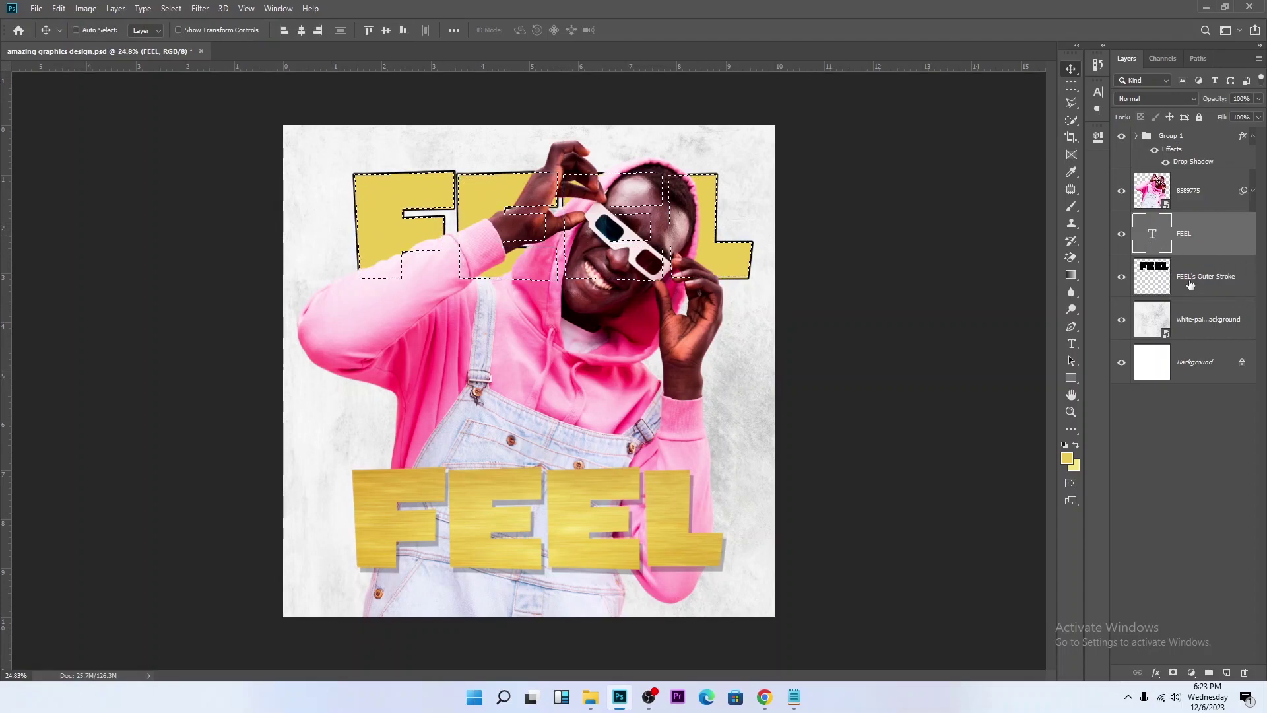
click(1210, 279)
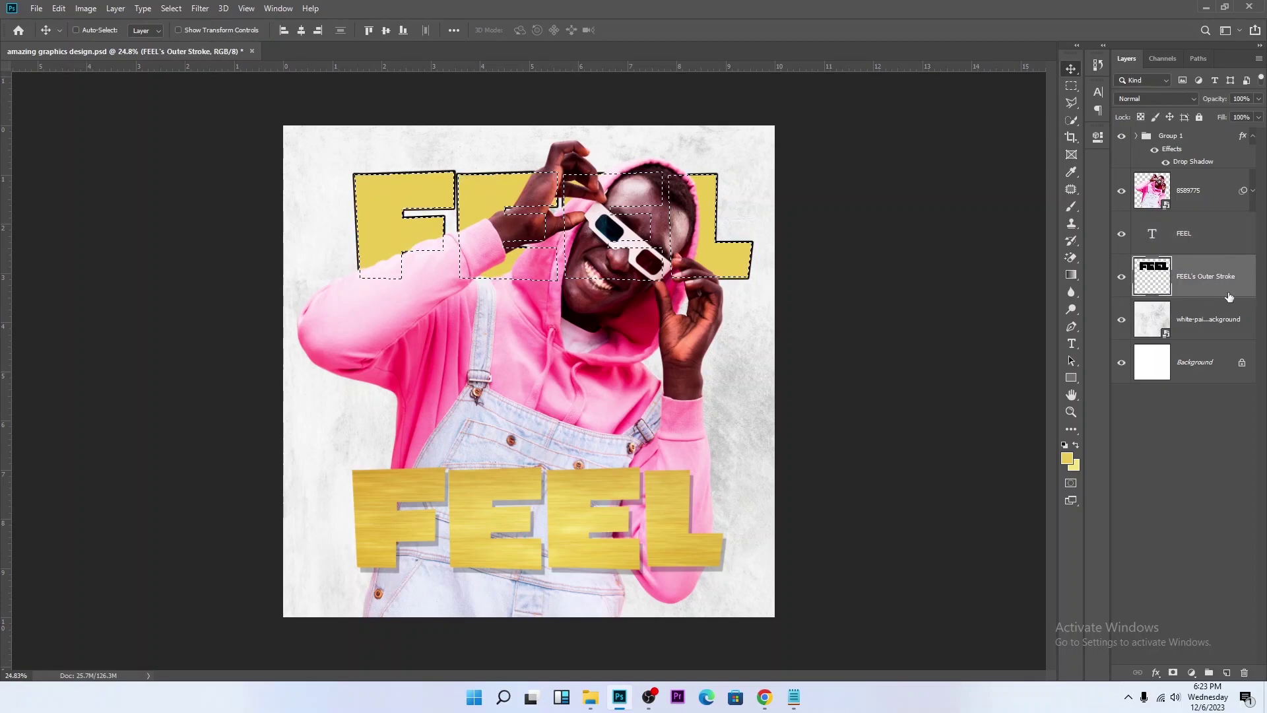
key(Delete)
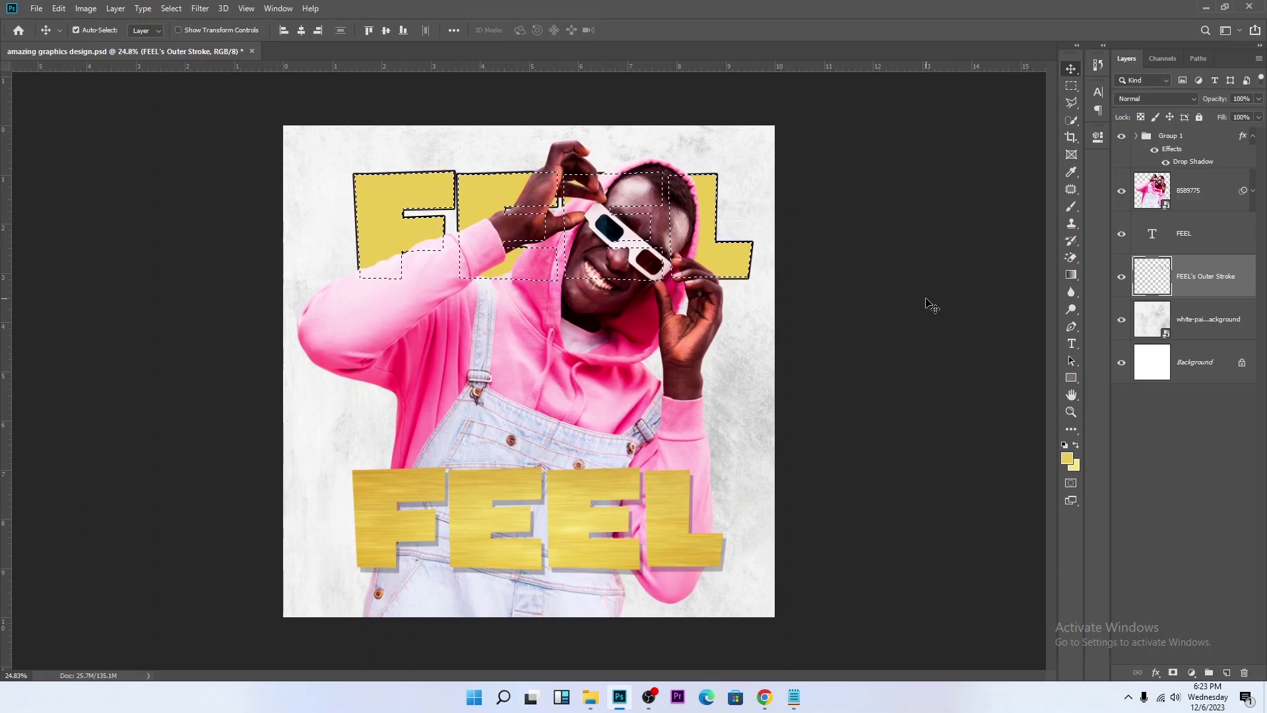
key(ctrl+d)
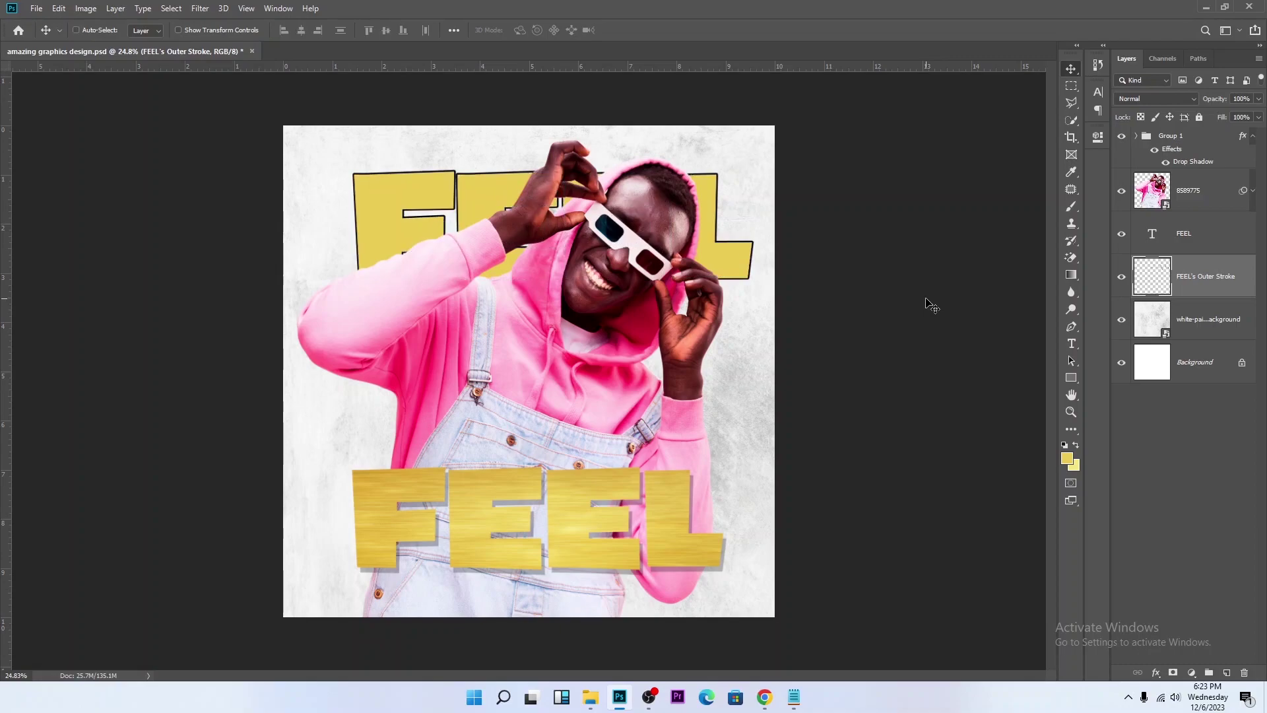
Step: Delete the yellow FEEL text layer, nudge the outline slightly left, and save
click(1213, 245)
key(Delete)
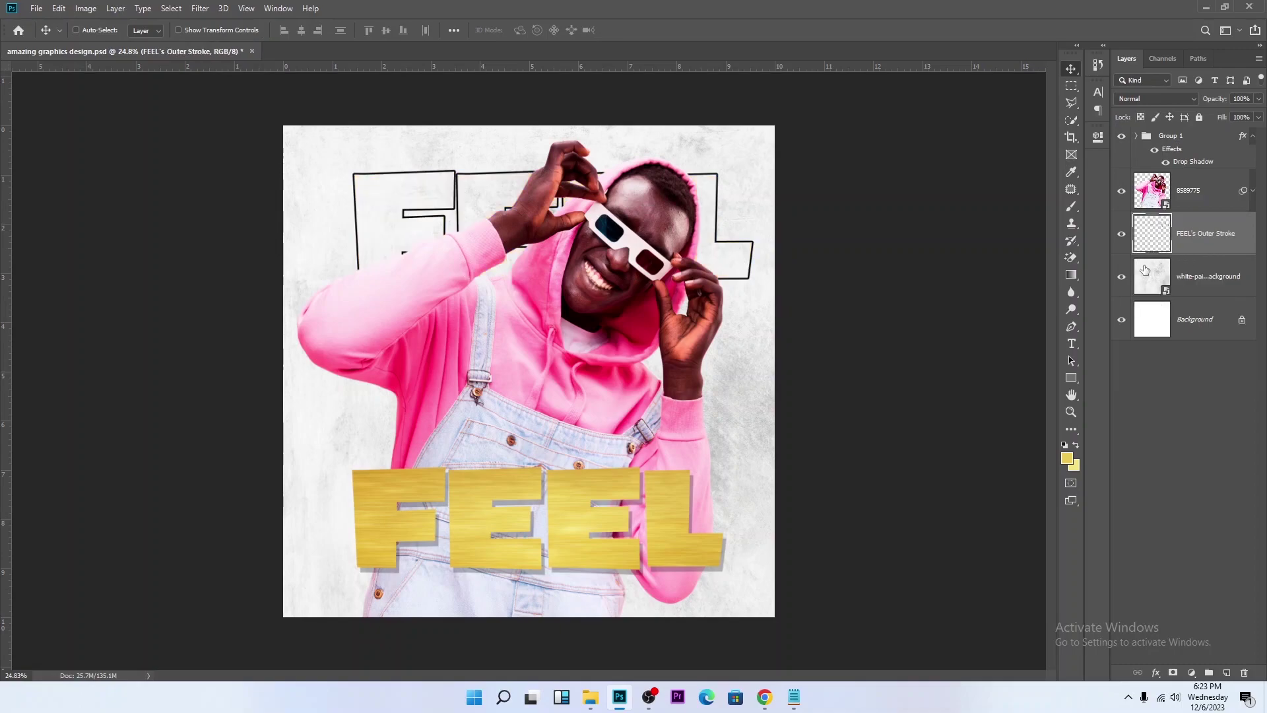
key(ctrl+1)
key(ctrl+0)
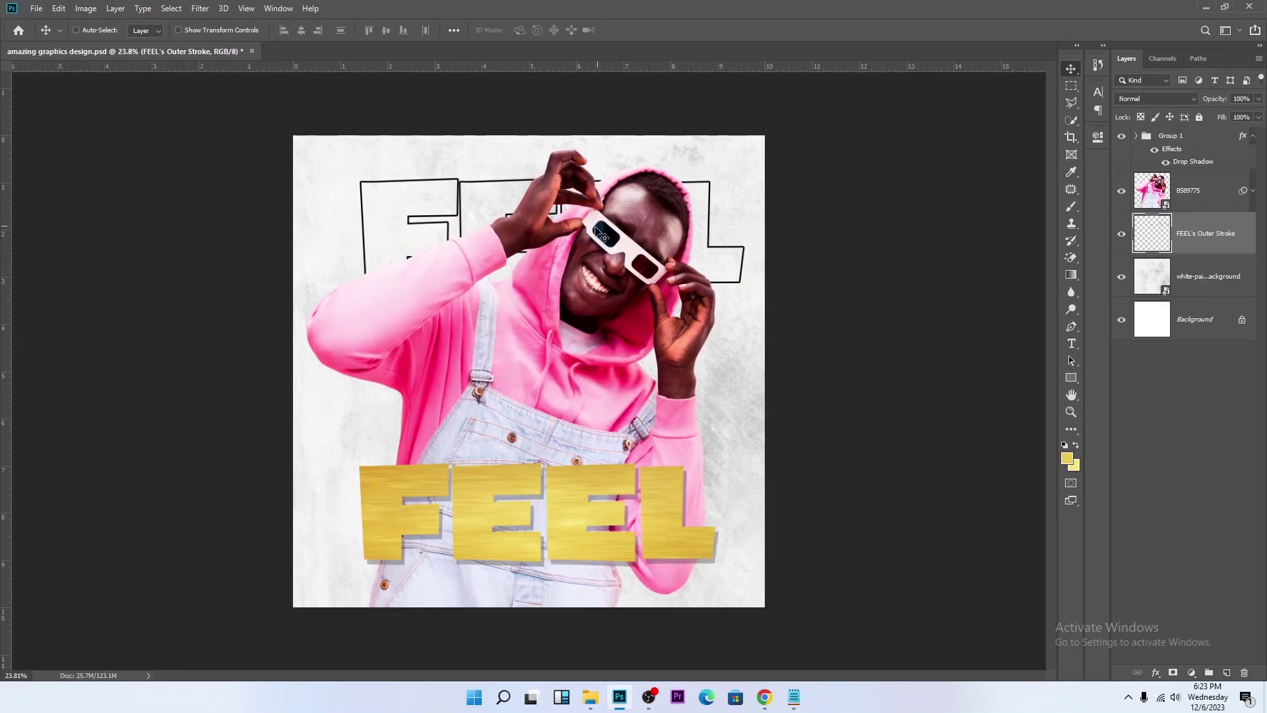
drag(602, 236, 571, 218)
key(ctrl+s)
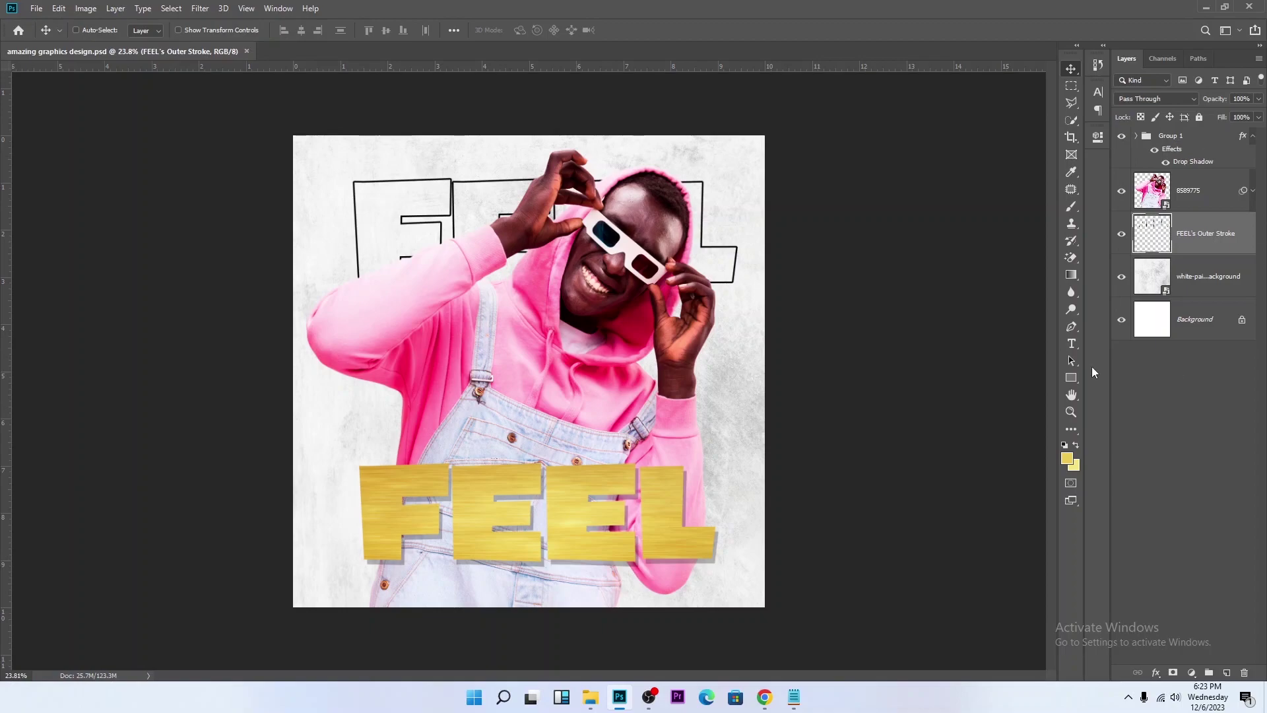
Step: Add a text layer reading 'PASTEL' left of the man, above Group 1
click(1199, 139)
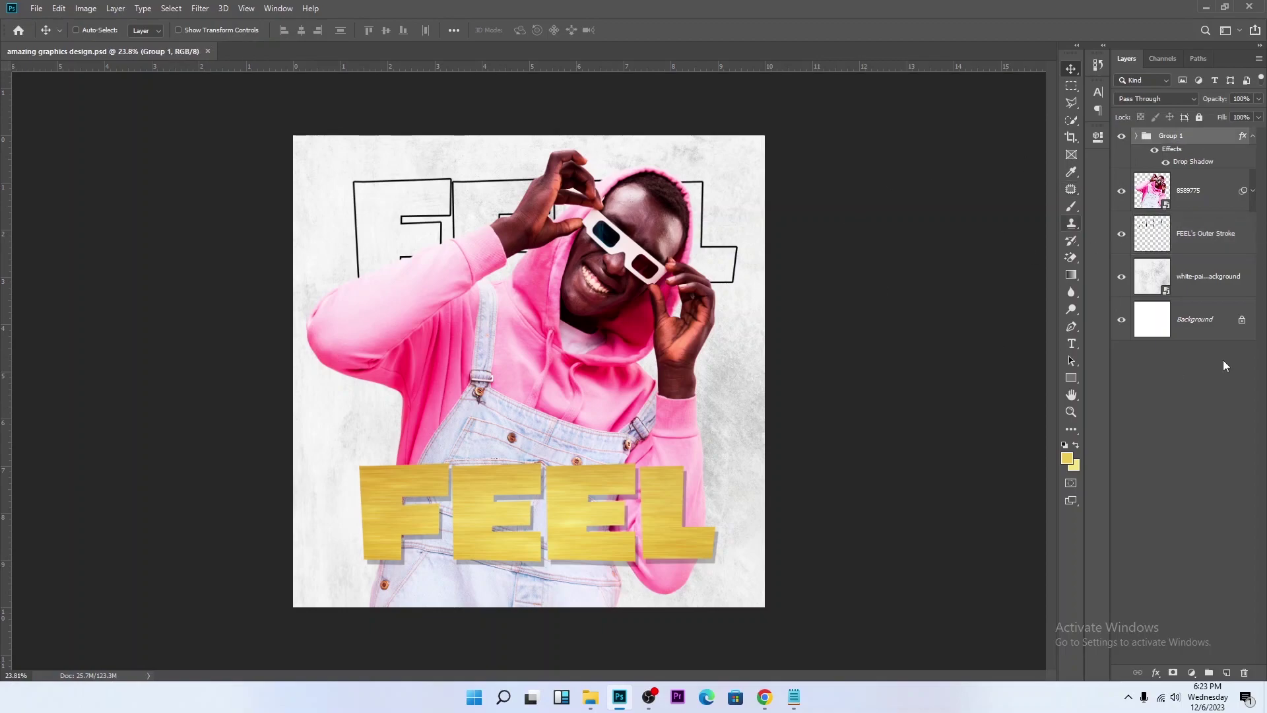
click(1071, 343)
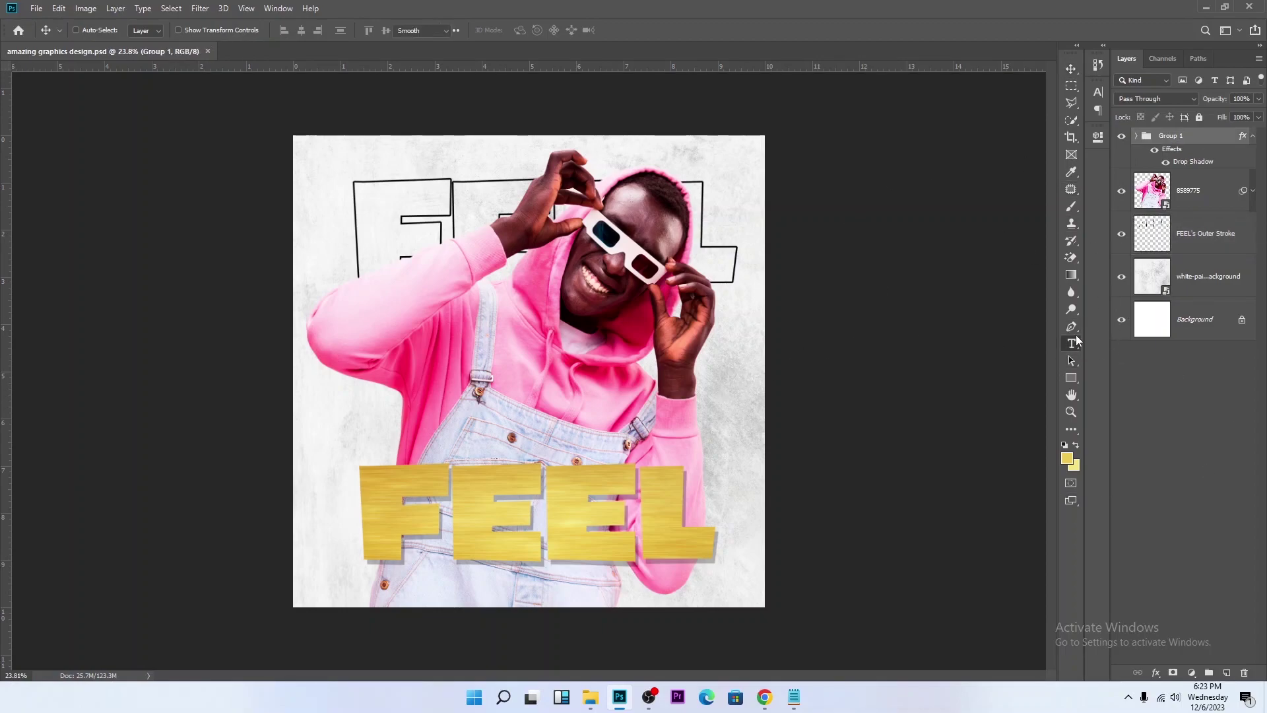
click(335, 423)
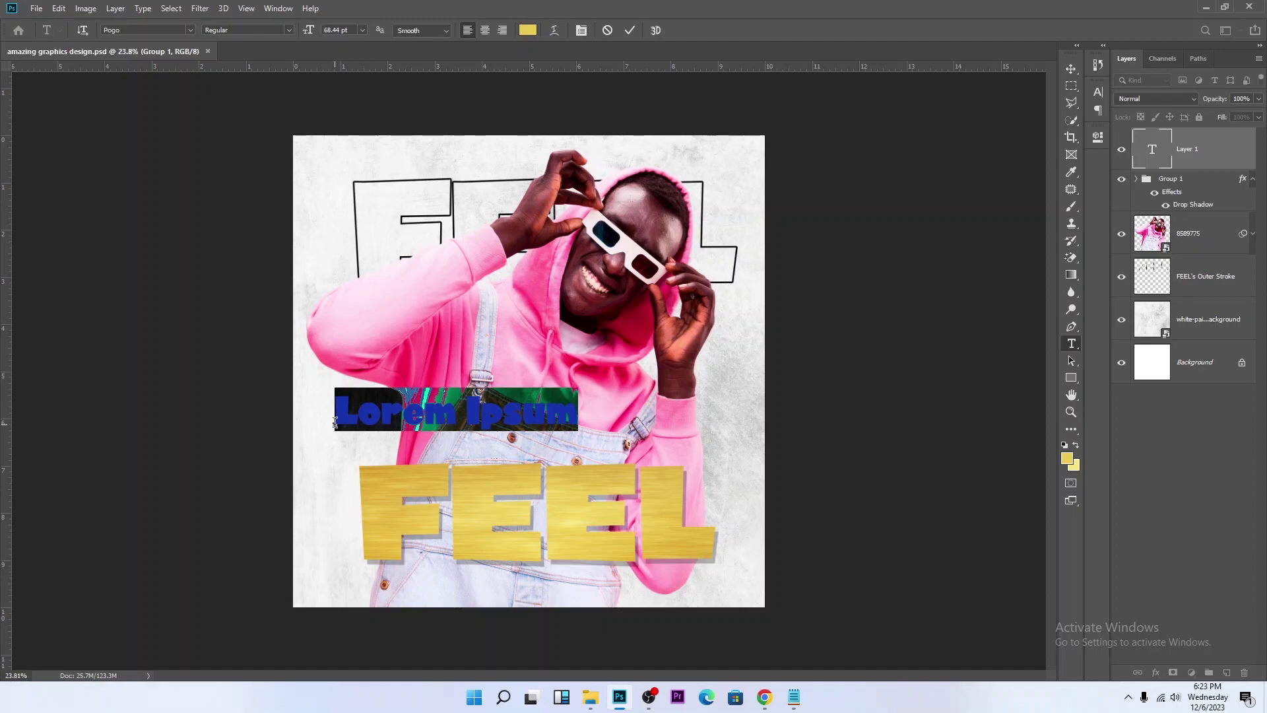
text(PA)
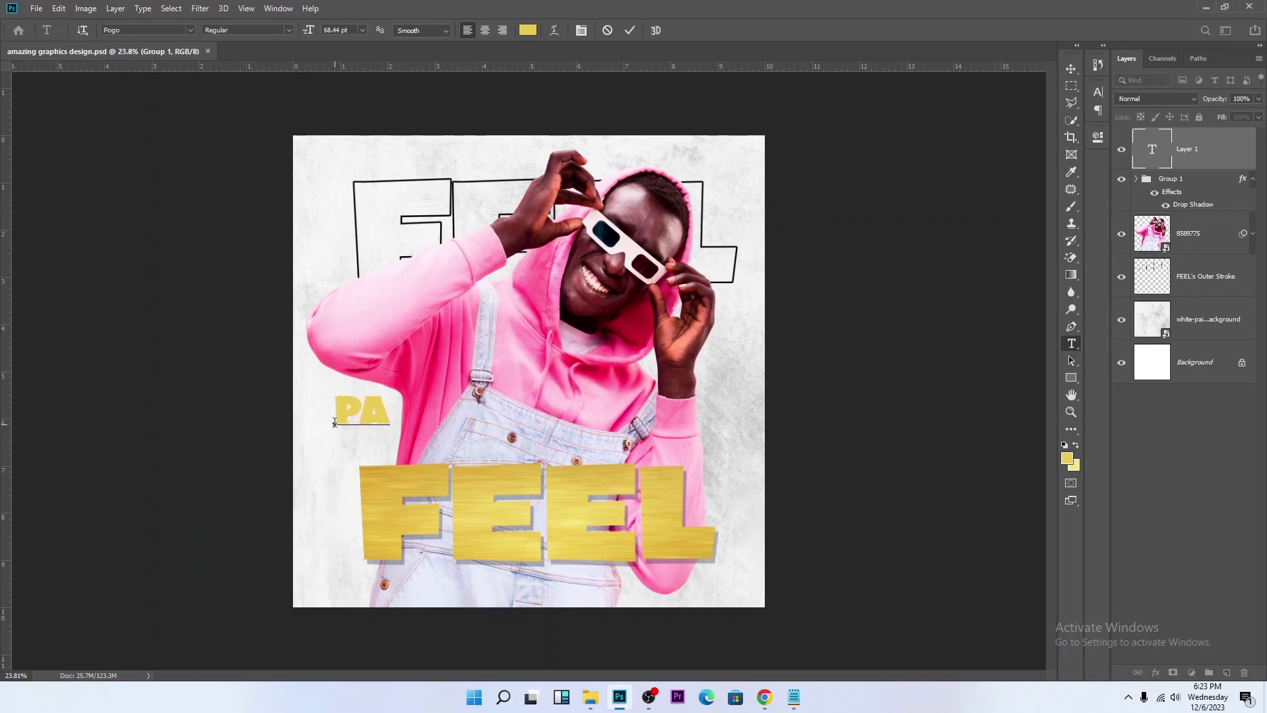
text(STEL)
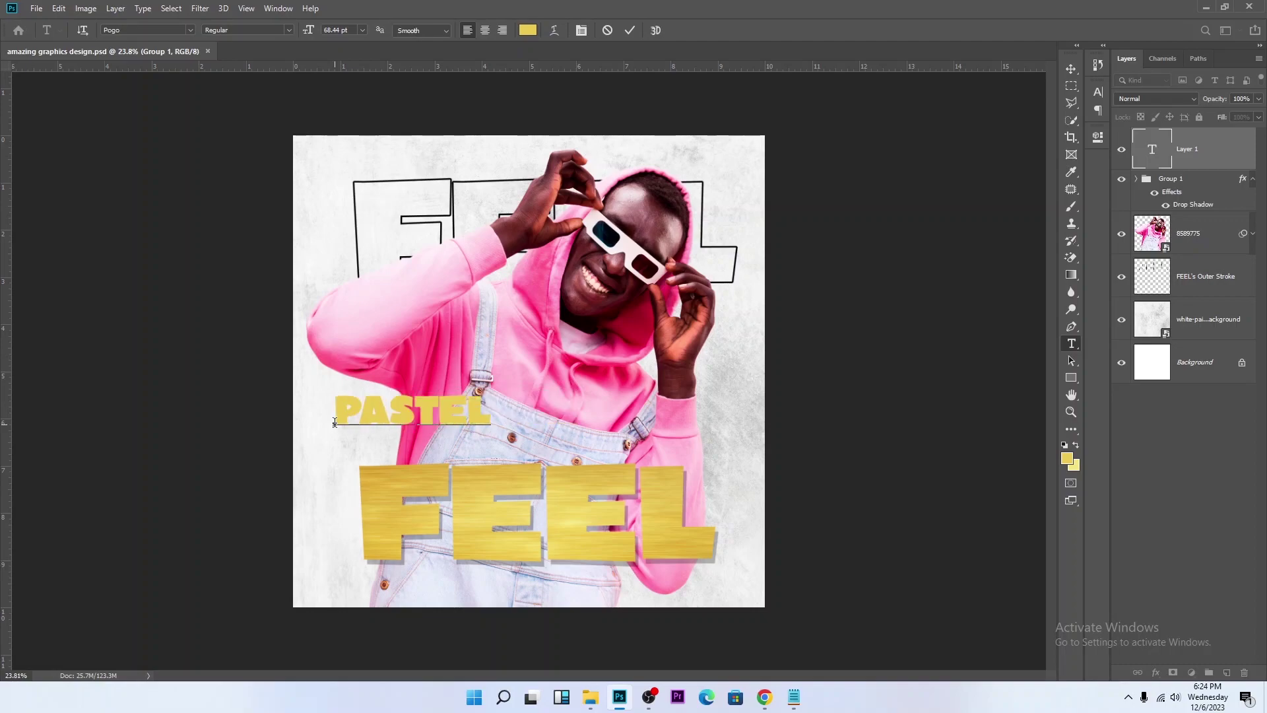
click(629, 30)
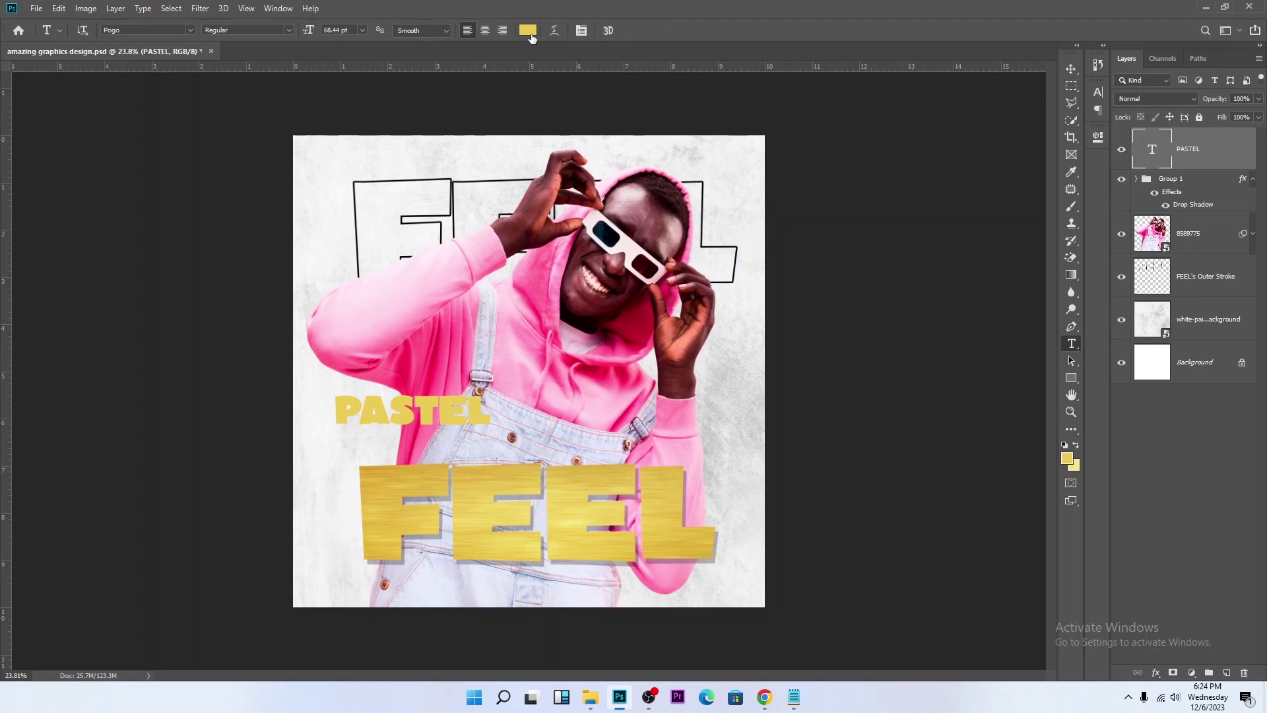
Step: Change the PASTEL text colour to black #000000
click(528, 30)
click(880, 345)
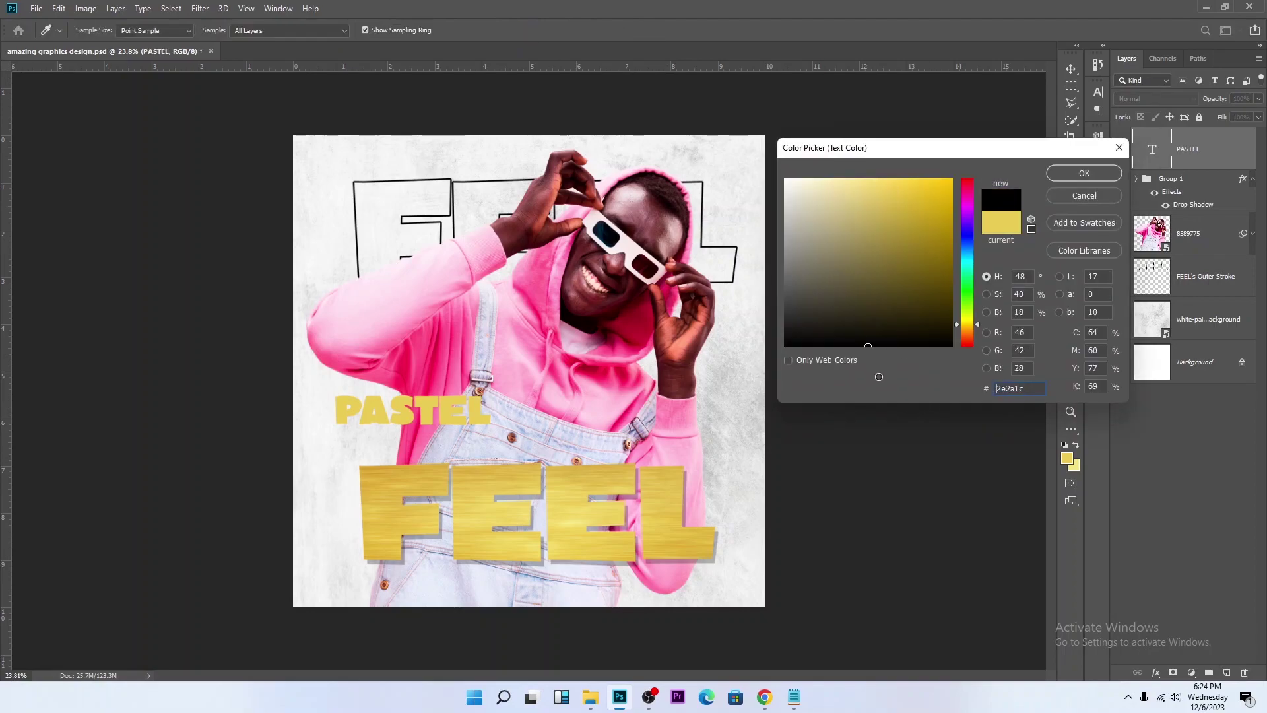
click(1084, 173)
Step: Shrink PASTEL to about 62% of its size and save
key(v)
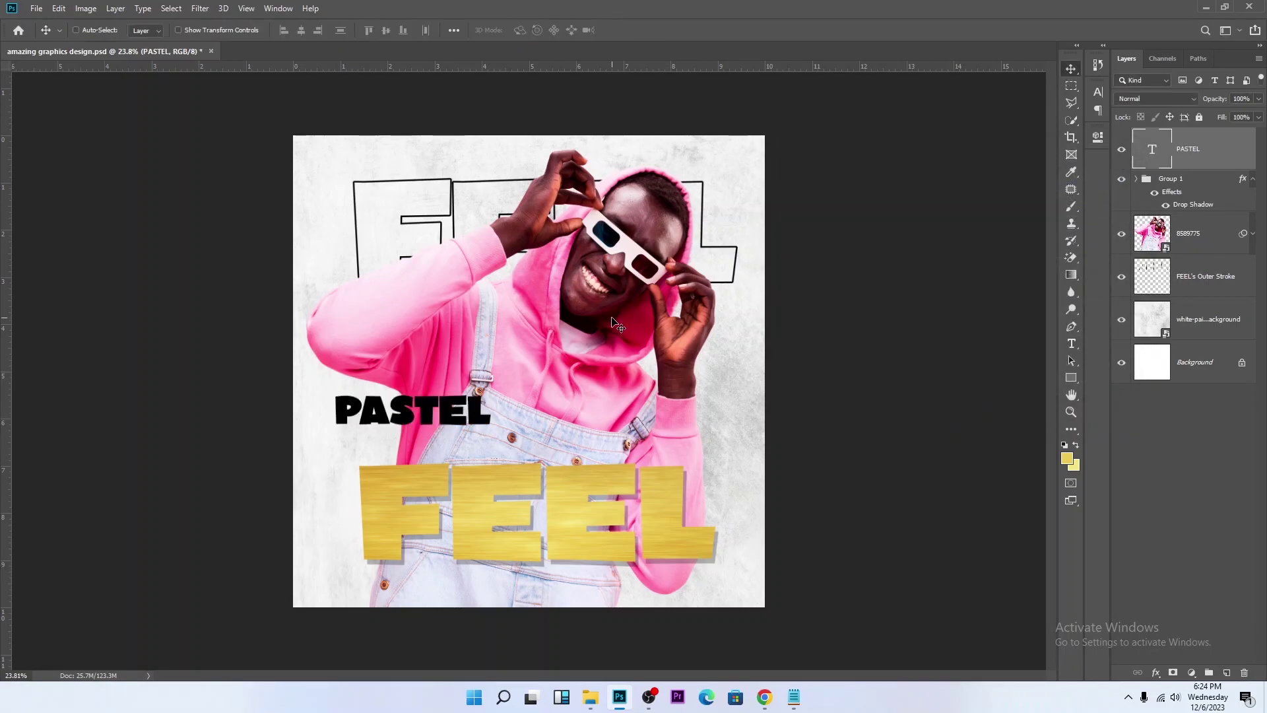
key(ctrl+t)
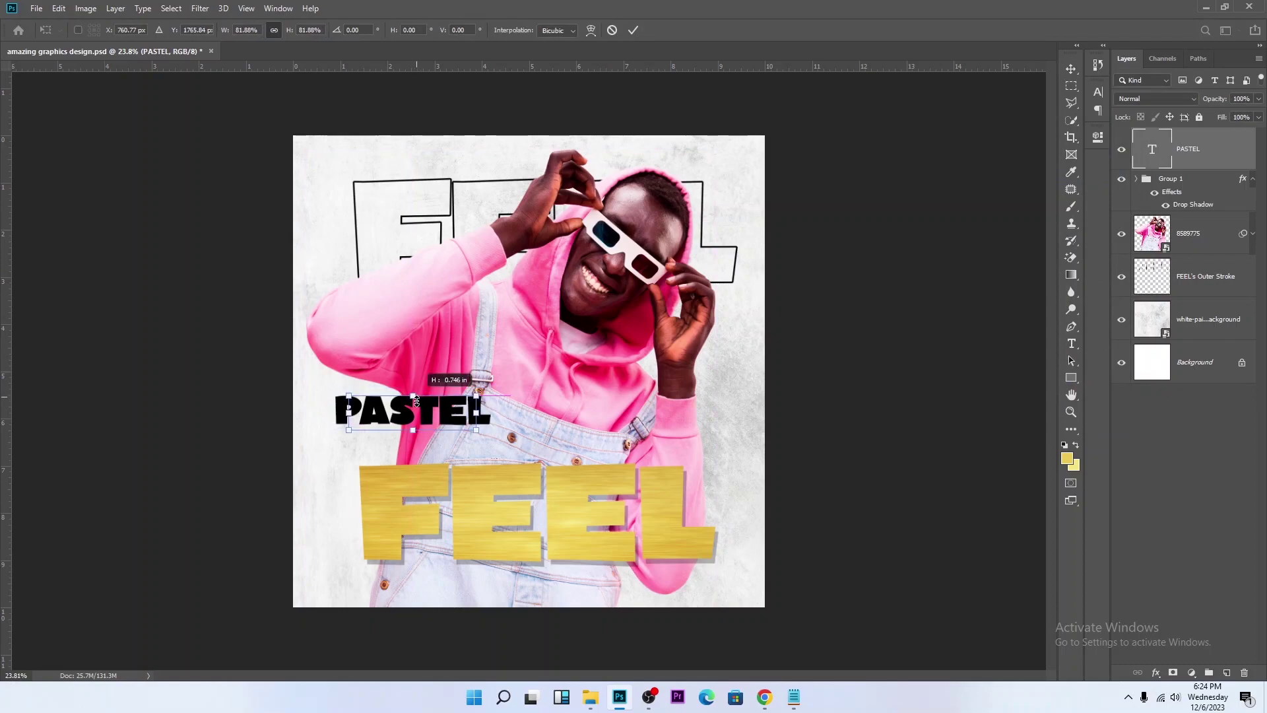
drag(417, 396, 362, 430)
key(Return)
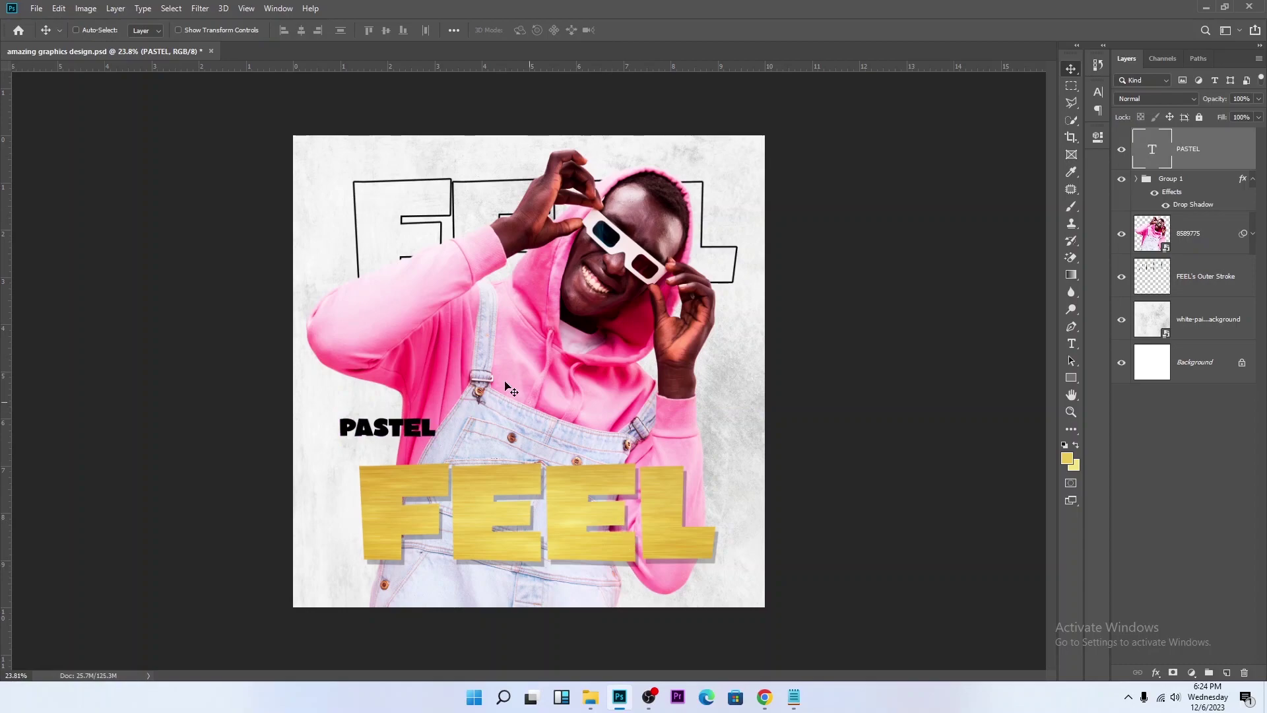
key(ctrl+s)
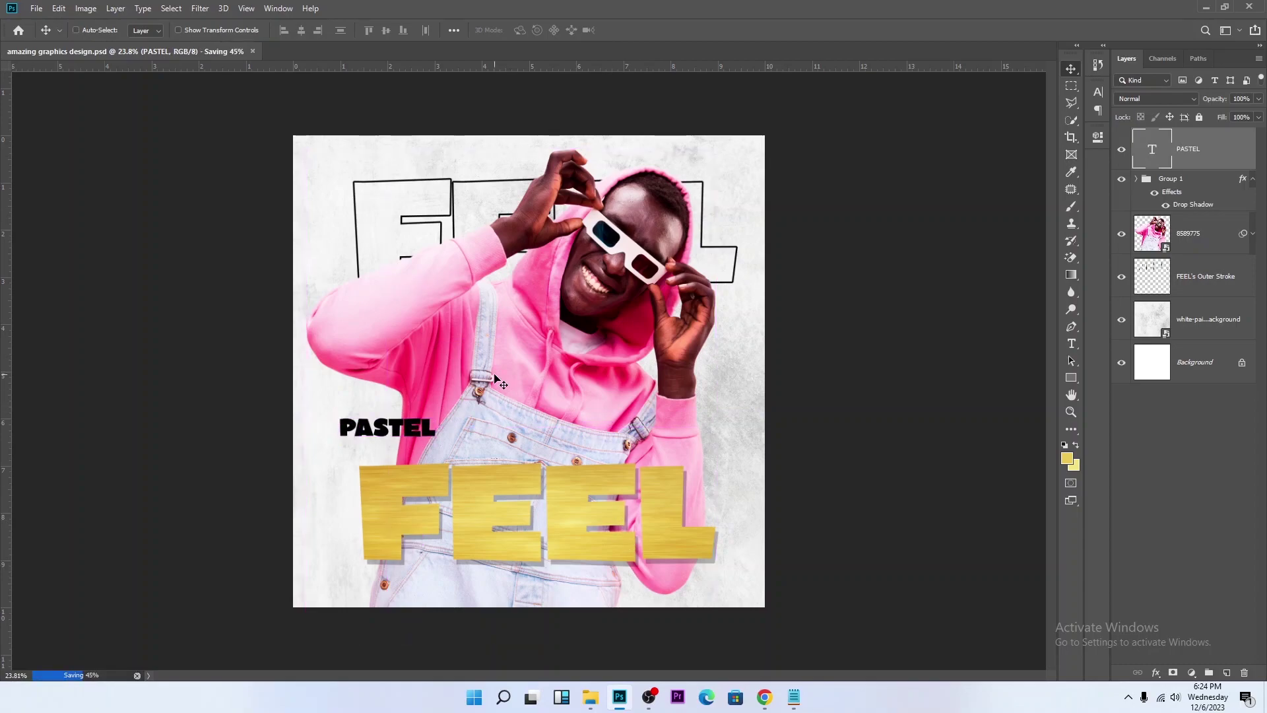
Step: Move PASTEL onto the FEEL outline's top-left, narrow it slightly to fit, and save
drag(496, 370, 484, 162)
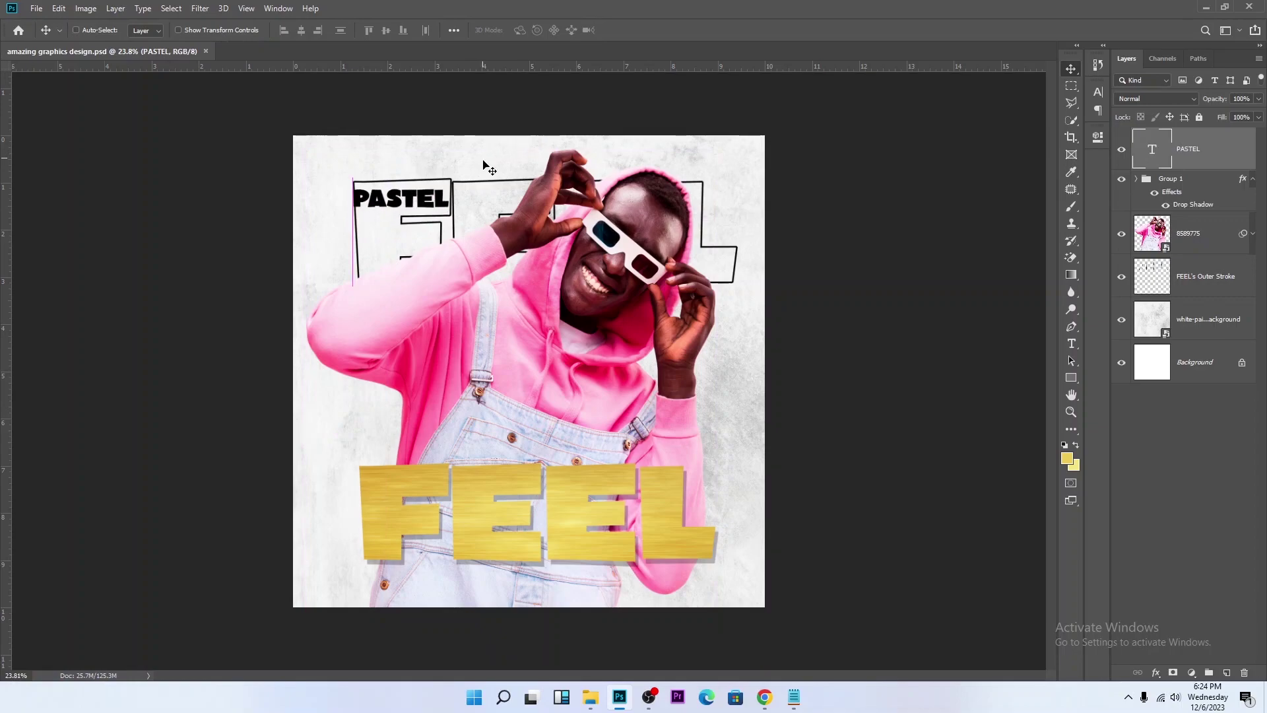
scroll(497, 317, up, 2)
key(ctrl+t)
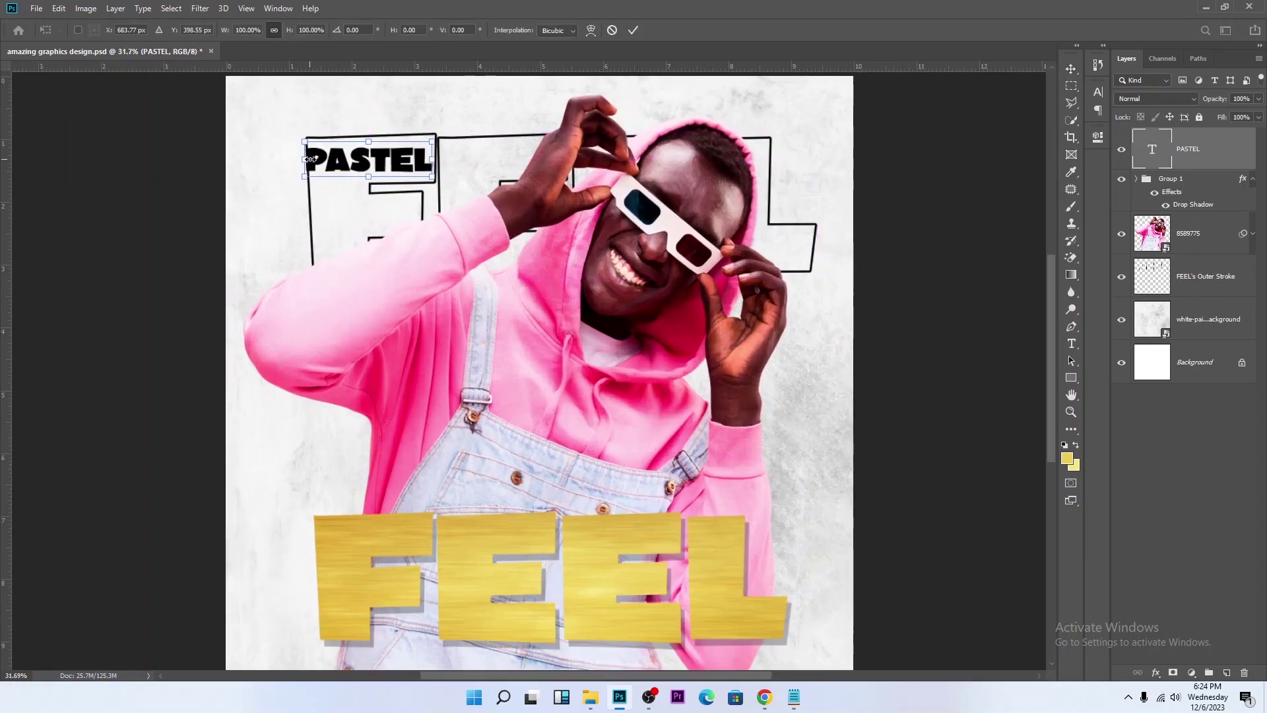
drag(306, 159, 321, 160)
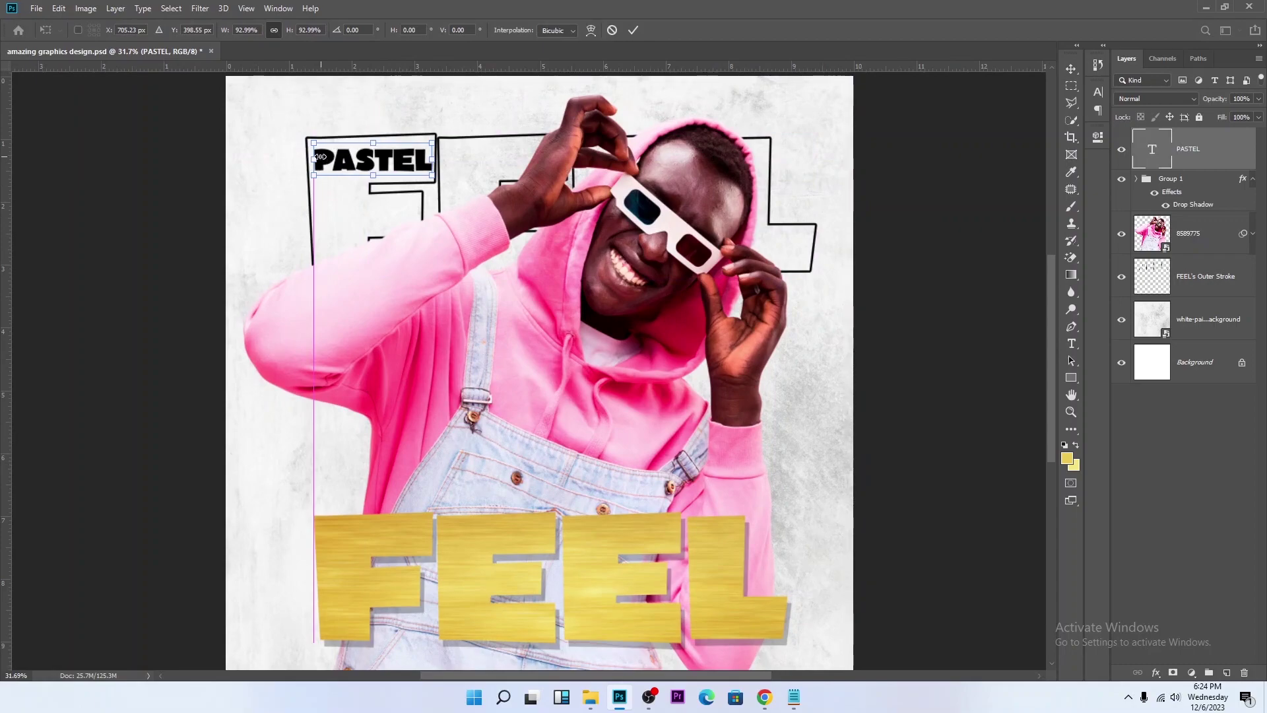
key(Return)
scroll(561, 234, down, 3)
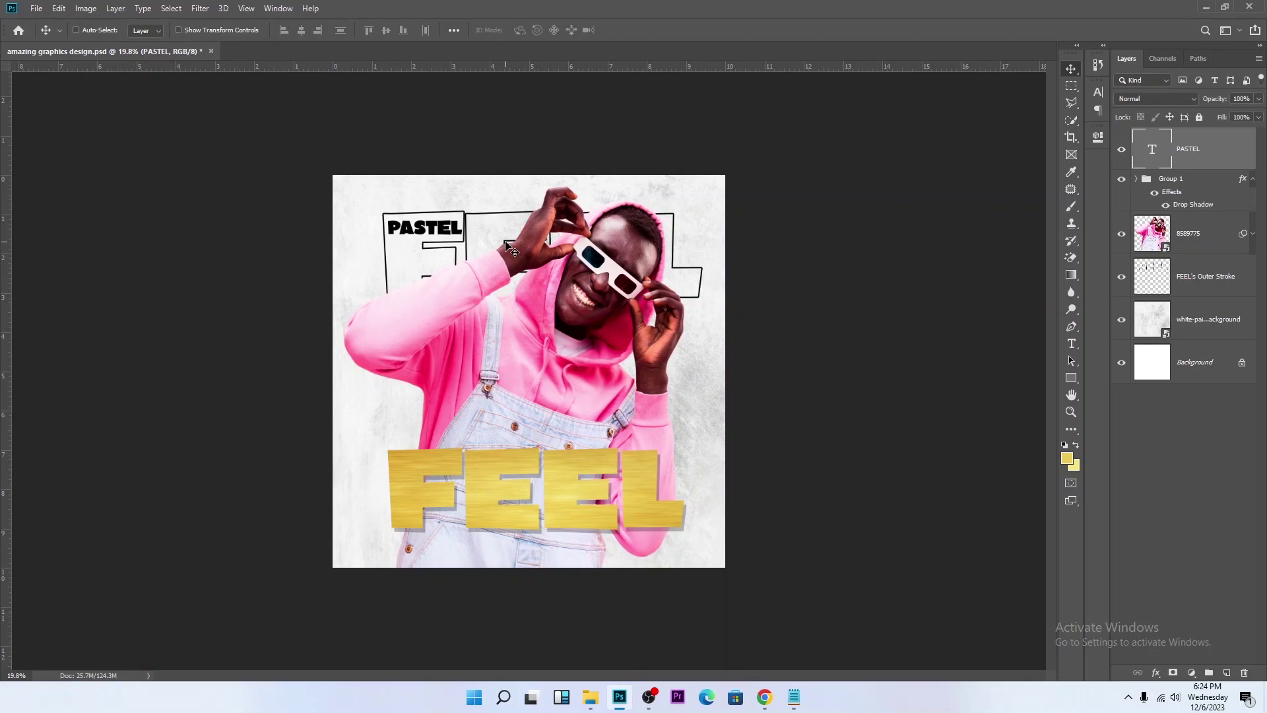
key(ctrl+s)
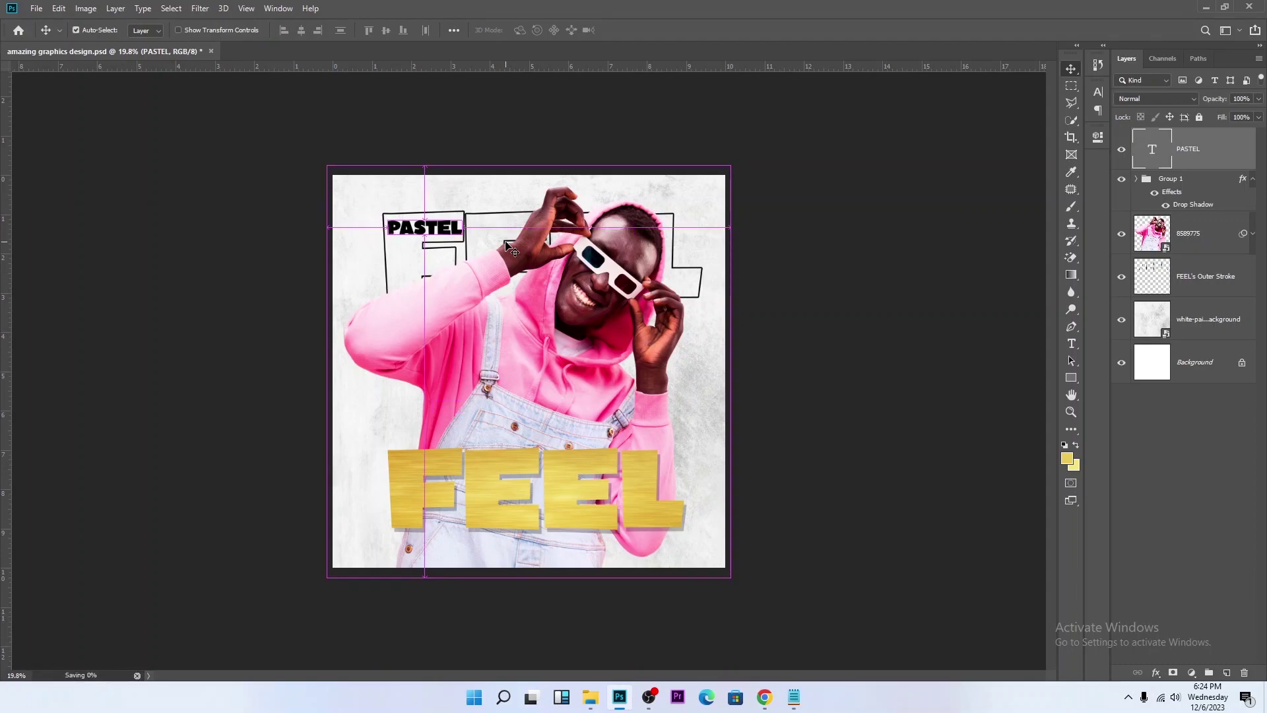
scroll(571, 271, up, 1)
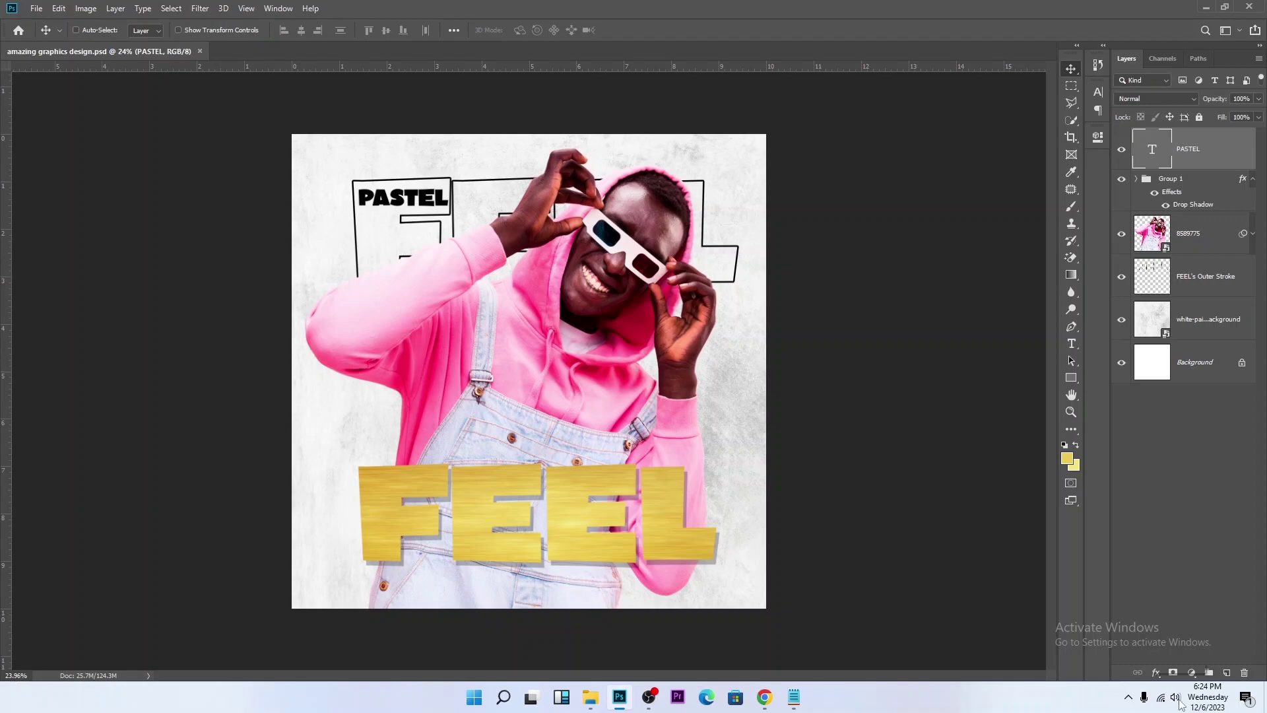
Step: Create a new layer and sample the FEEL yellow as the brush colour
click(1227, 674)
click(1072, 206)
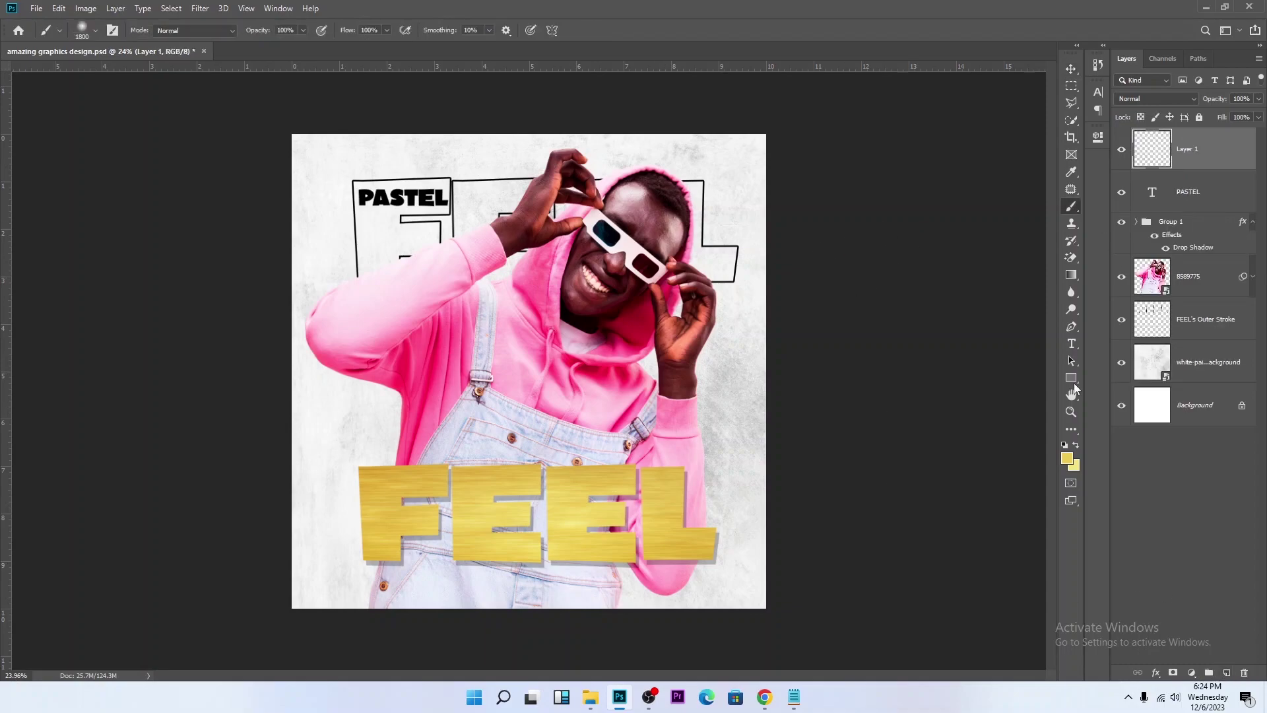
click(1068, 459)
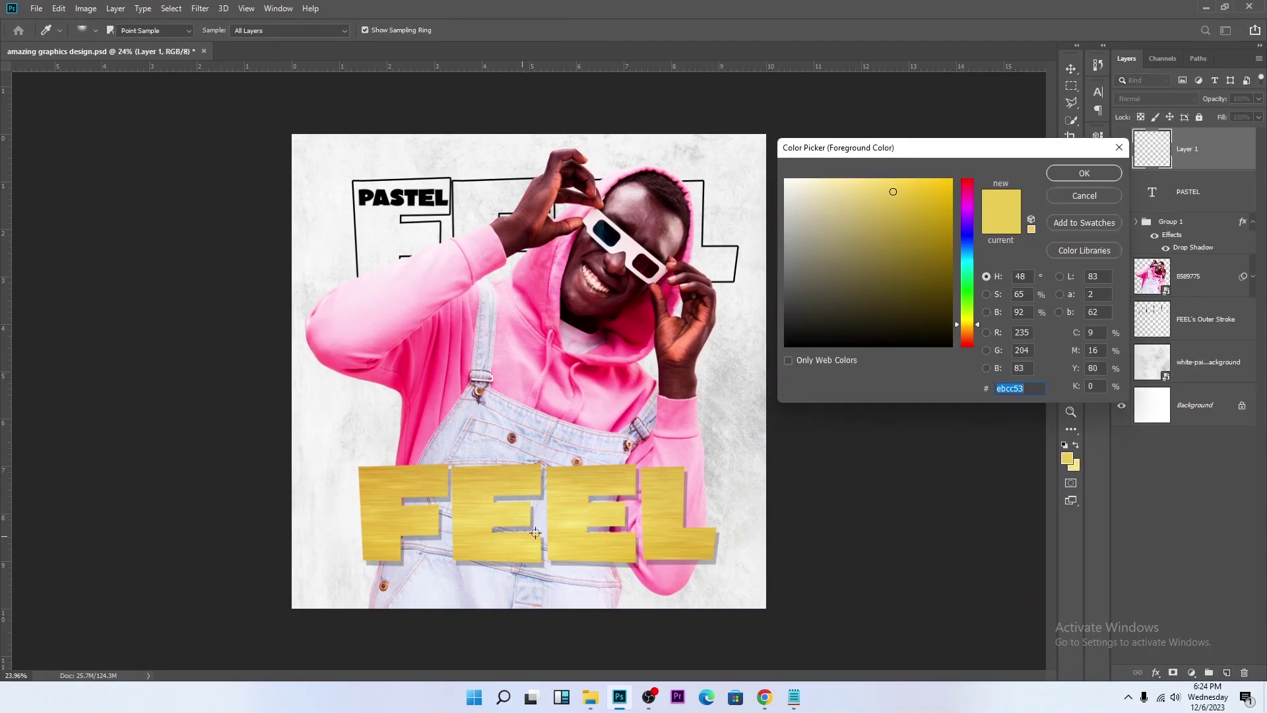
click(574, 522)
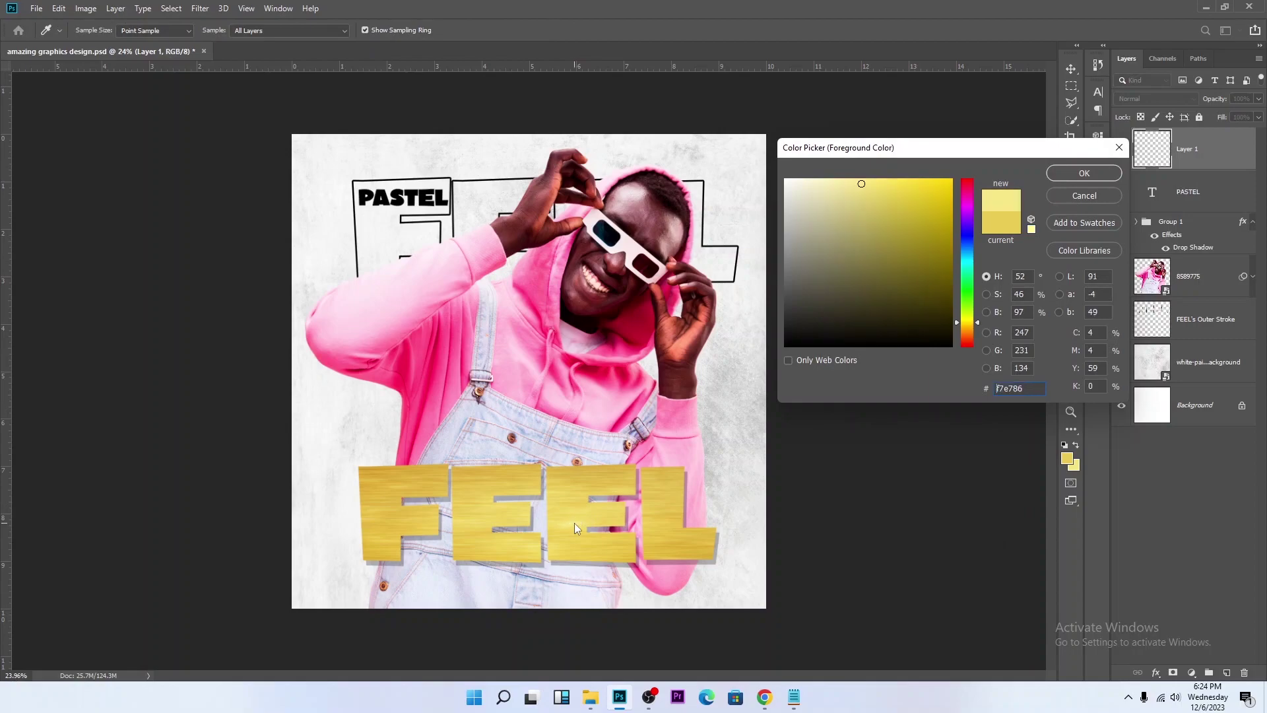
click(1084, 173)
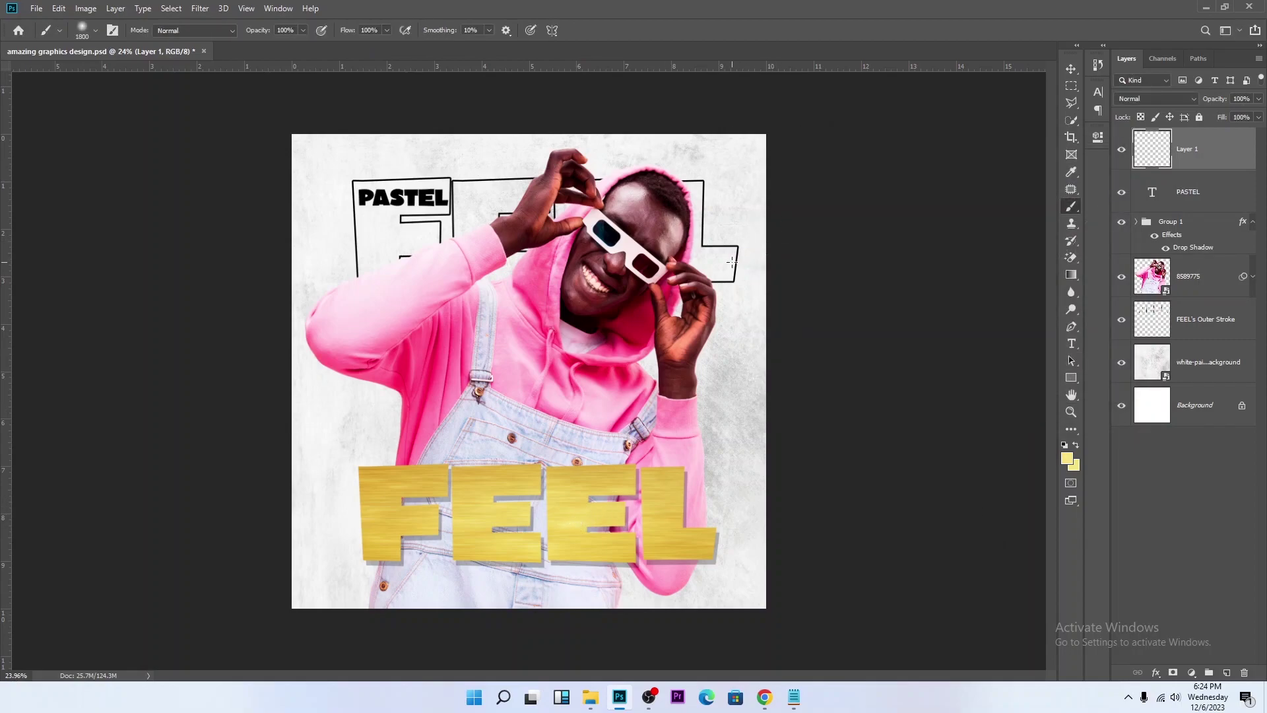
Step: Paint a soft 1800 px yellow glow beside the face and hand, blend it Screen, and nudge it
key(Tab)
key(Tab)
right_click(662, 263)
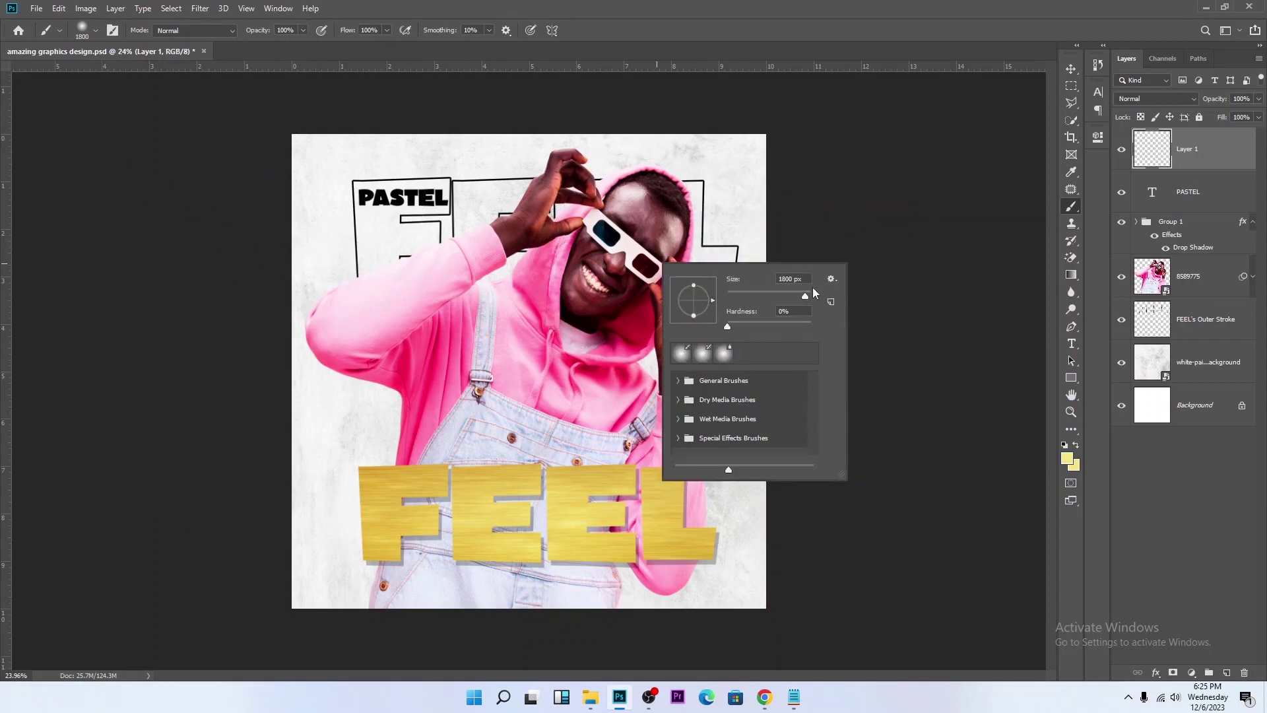
key(Return)
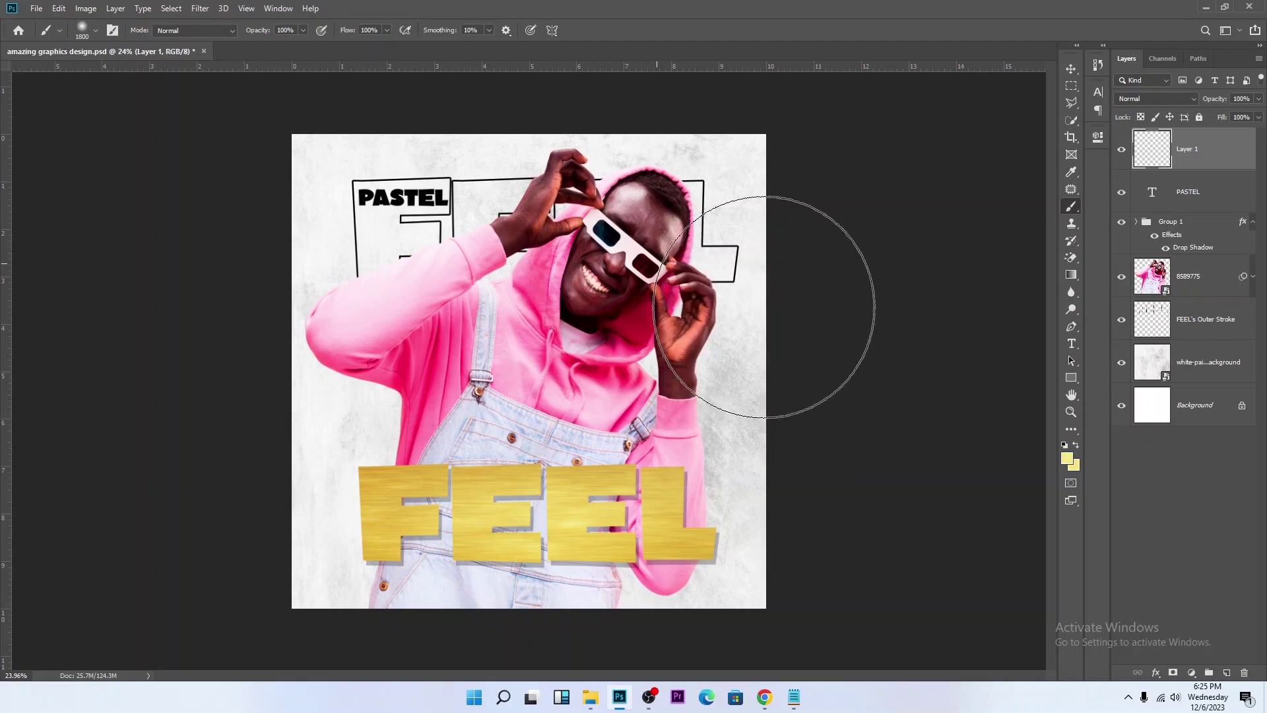
click(705, 320)
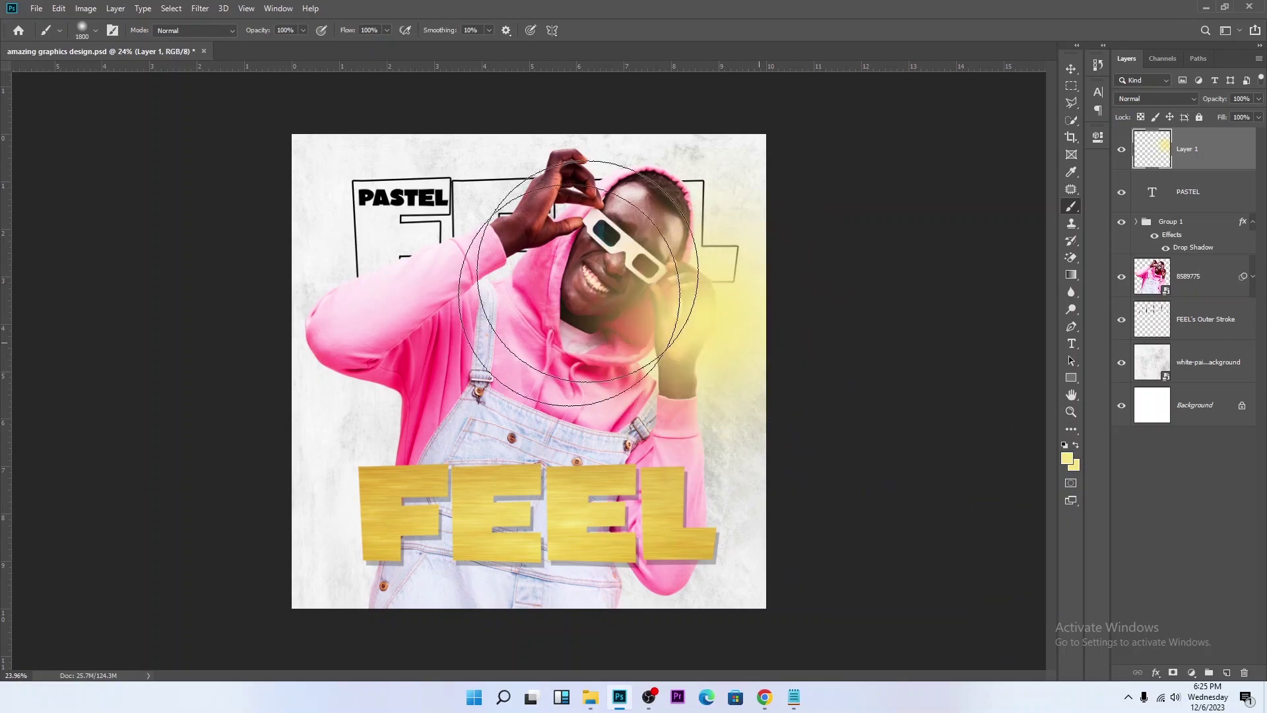
click(1155, 98)
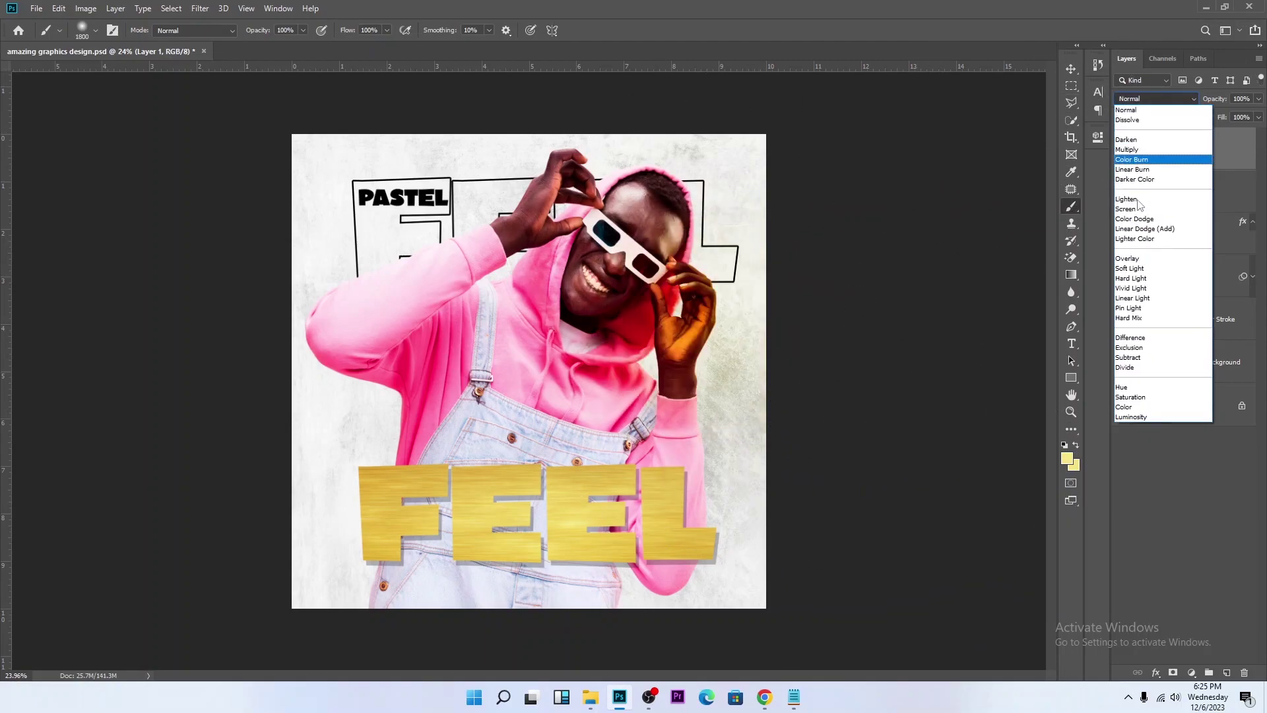
click(1137, 209)
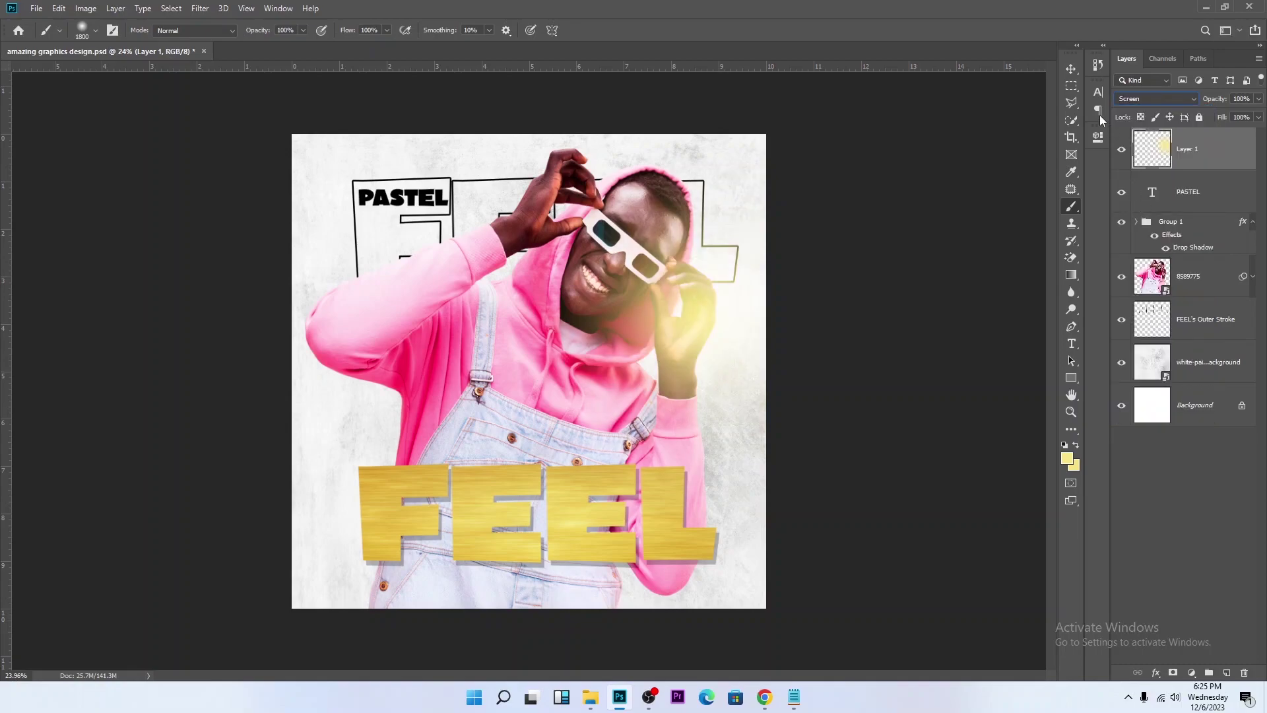
click(1071, 68)
drag(728, 287, 767, 276)
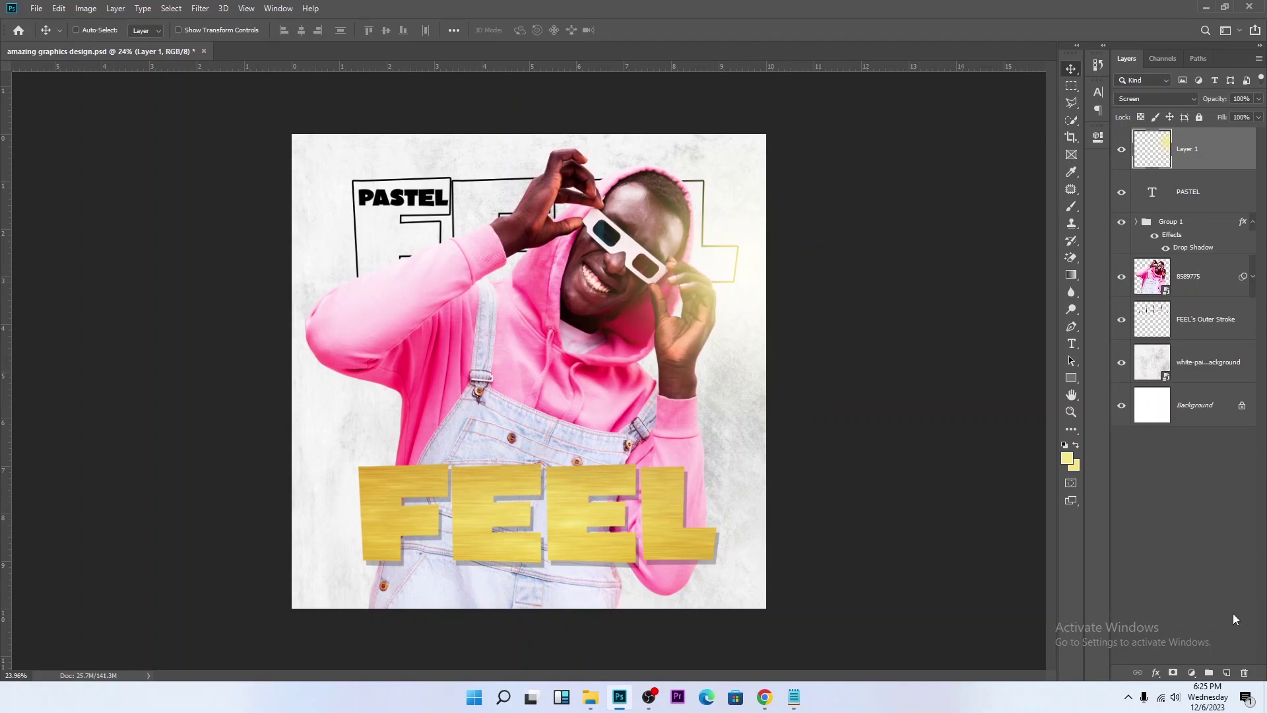
Step: Paint a second yellow glow on a new layer, blend it Lighten, and move it onto the chest
click(1227, 673)
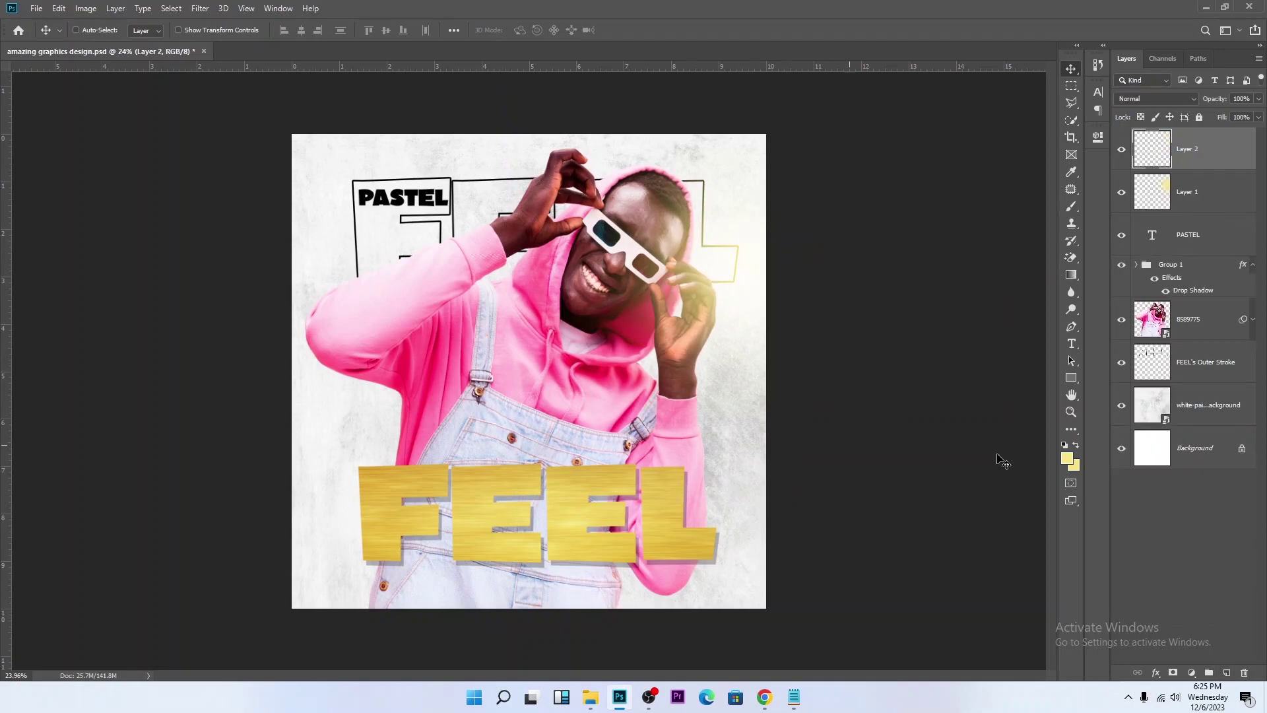
click(1072, 207)
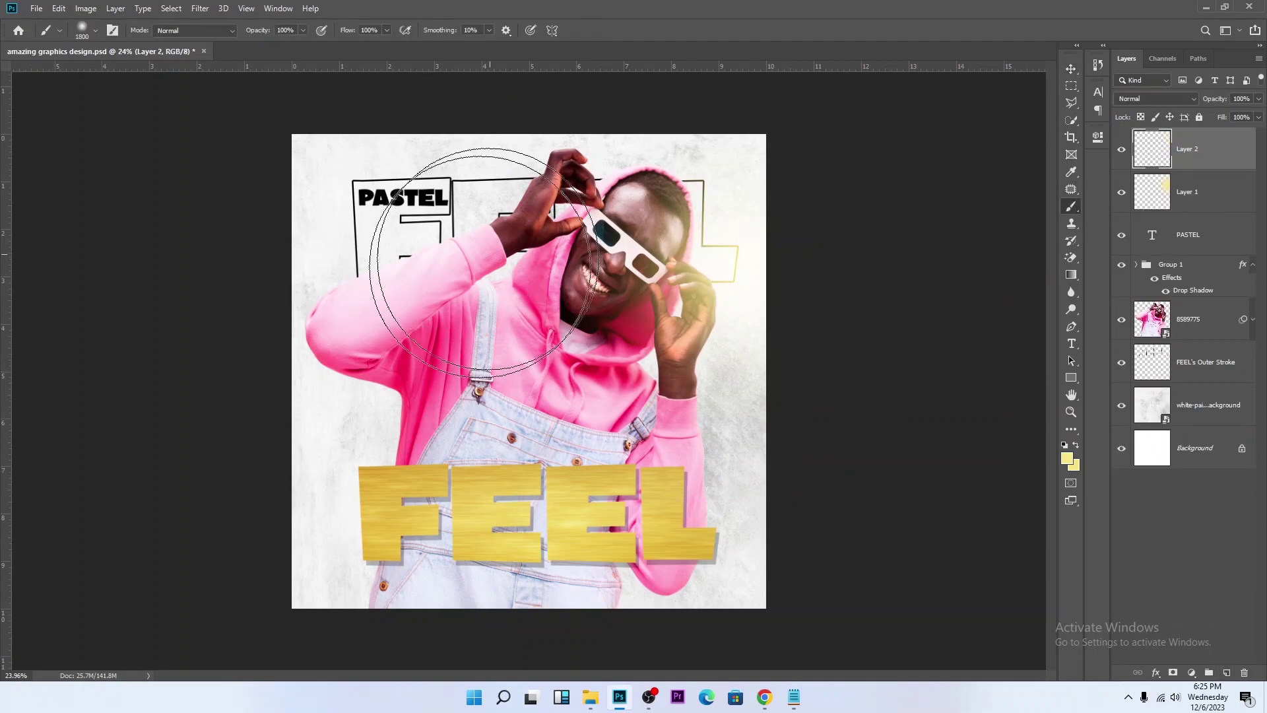
click(472, 330)
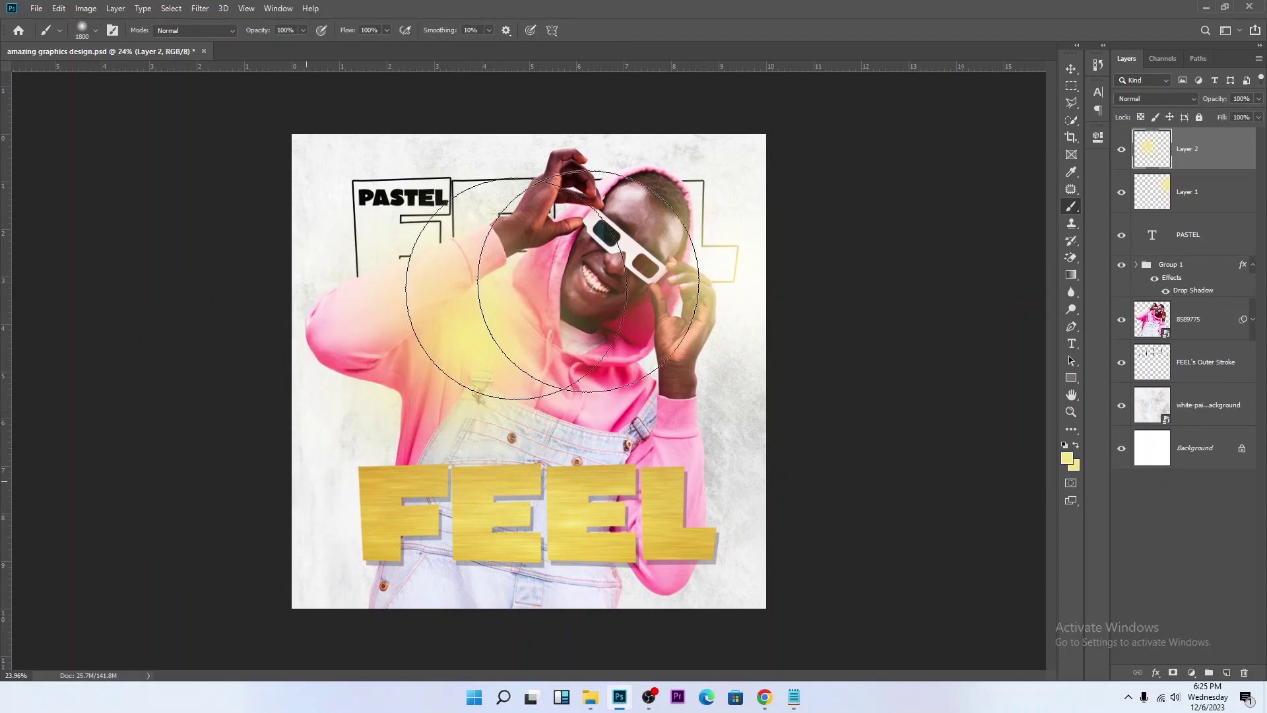
click(1152, 98)
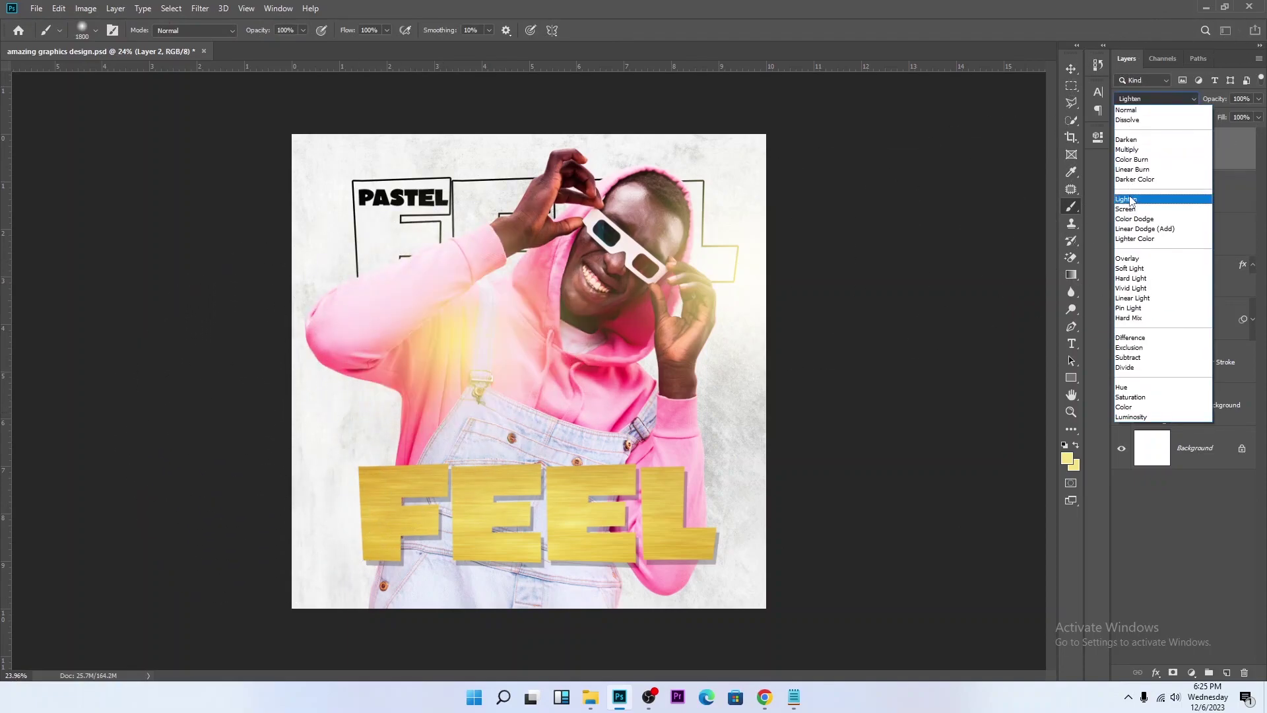
click(1132, 200)
click(1072, 69)
drag(600, 290, 628, 122)
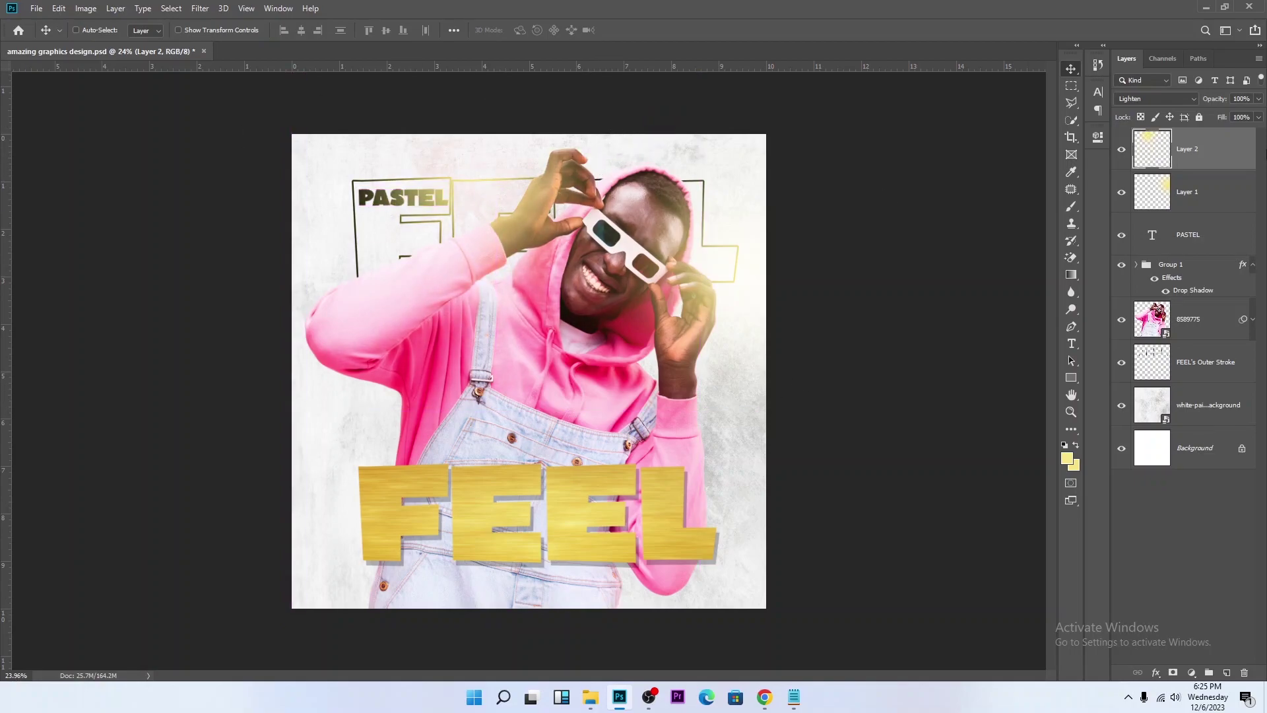
Step: Set the second glow's blend mode back to Lighten and save the poster
click(1125, 99)
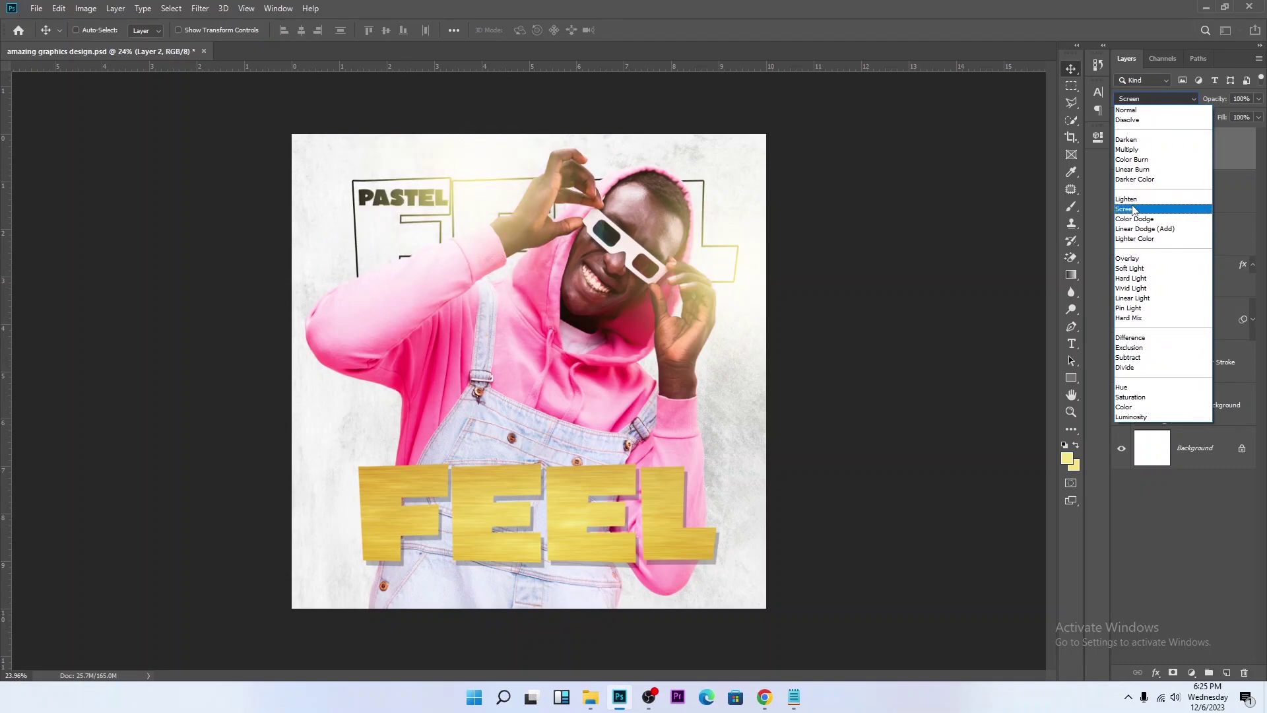
click(1128, 198)
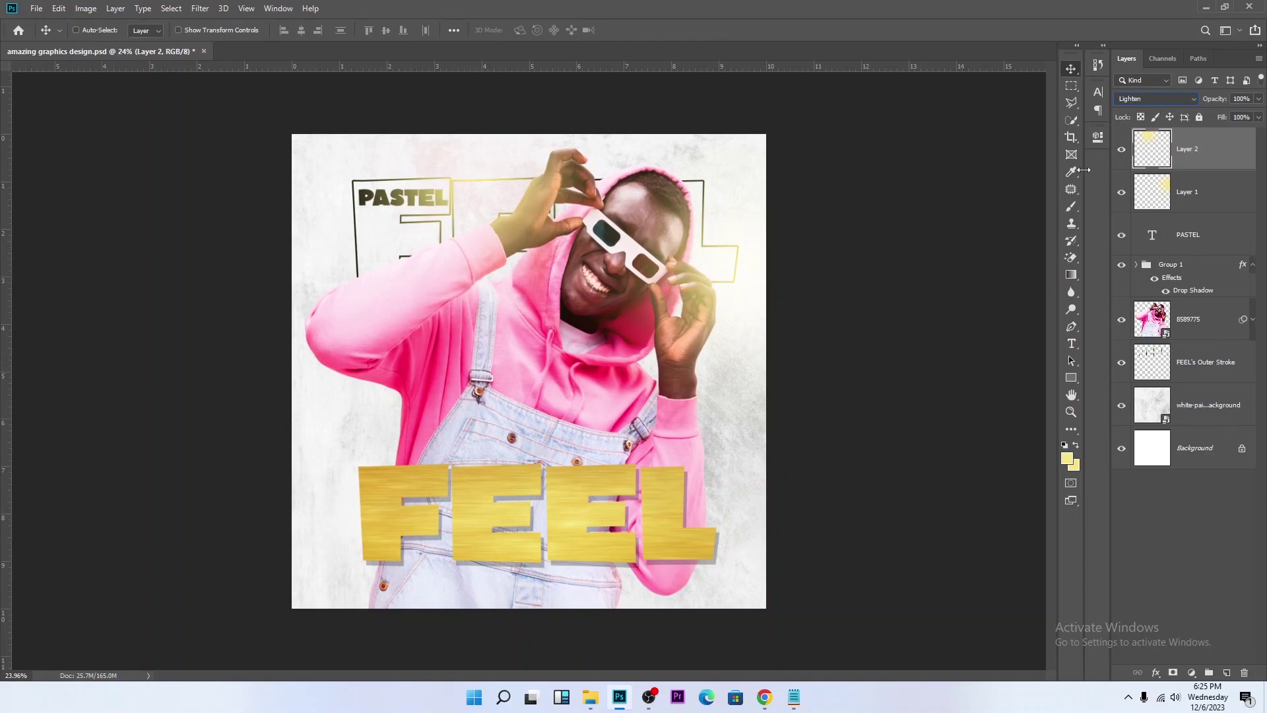
scroll(679, 221, up, 1)
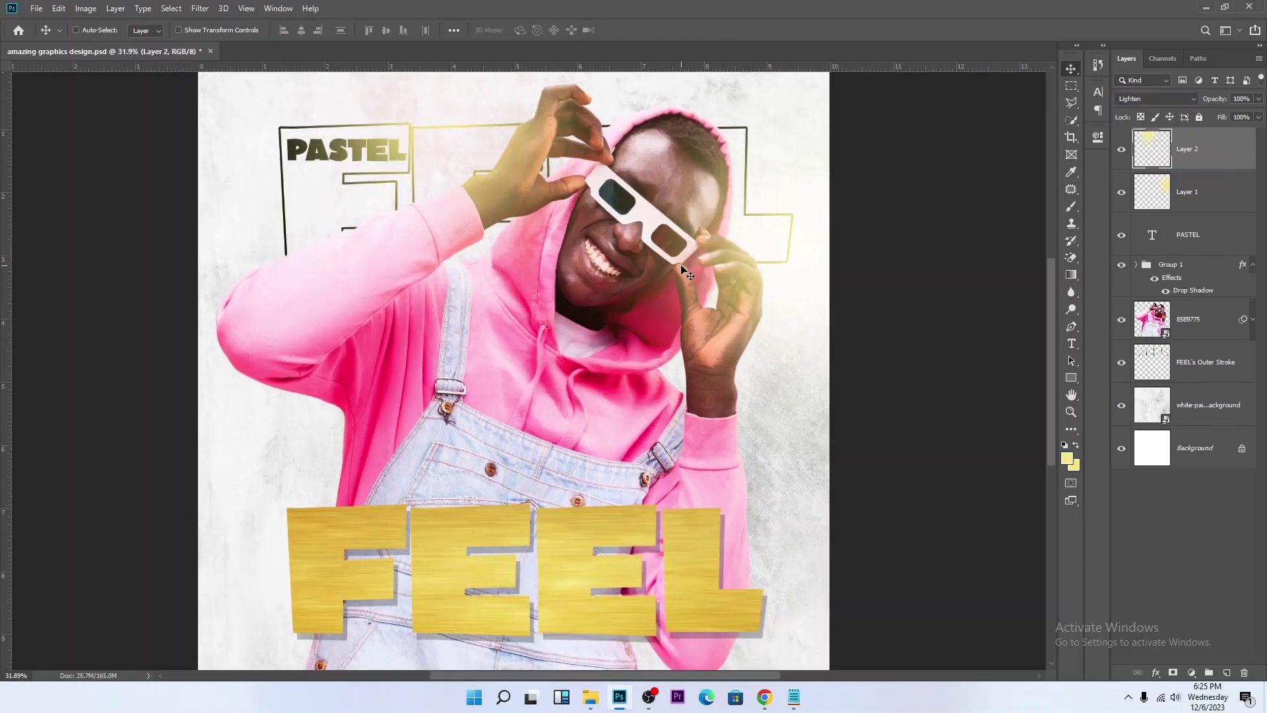
scroll(687, 251, down, 2)
key(ctrl)
key(ctrl+s)
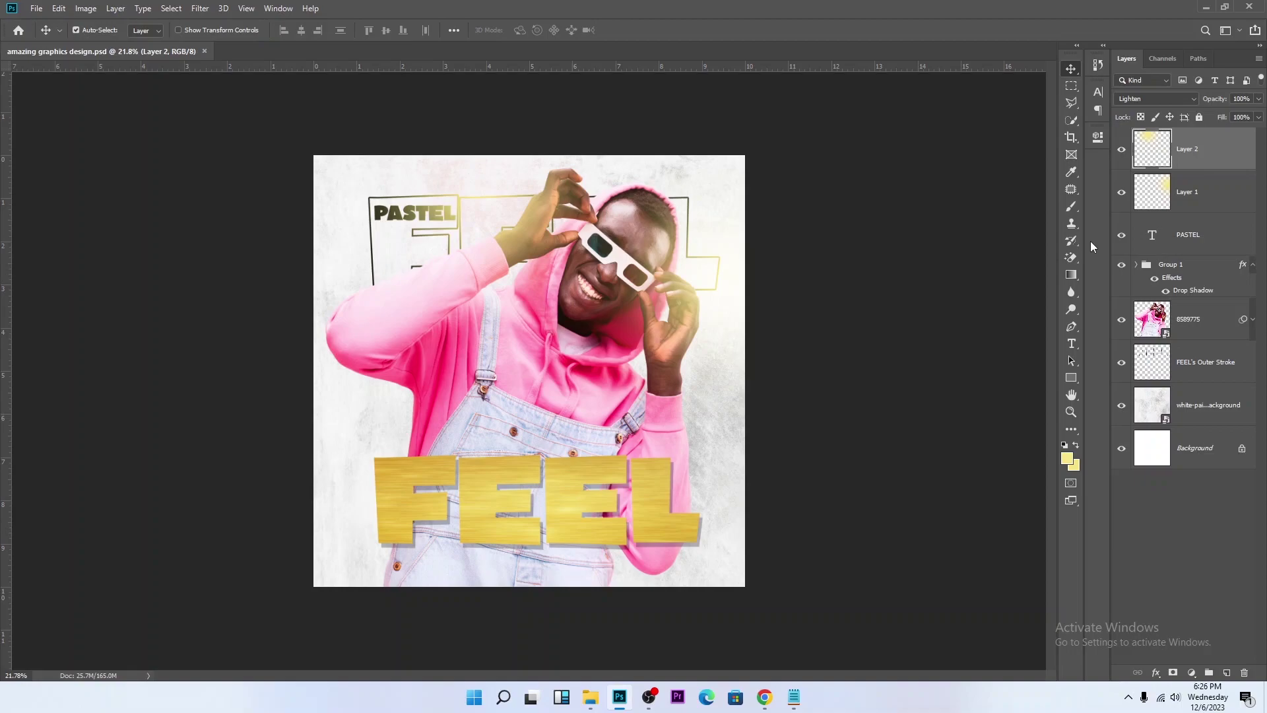
Step: Stamp all visible layers into a merged layer and open the Camera Raw Filter on it
key(ctrl+shift+alt+e)
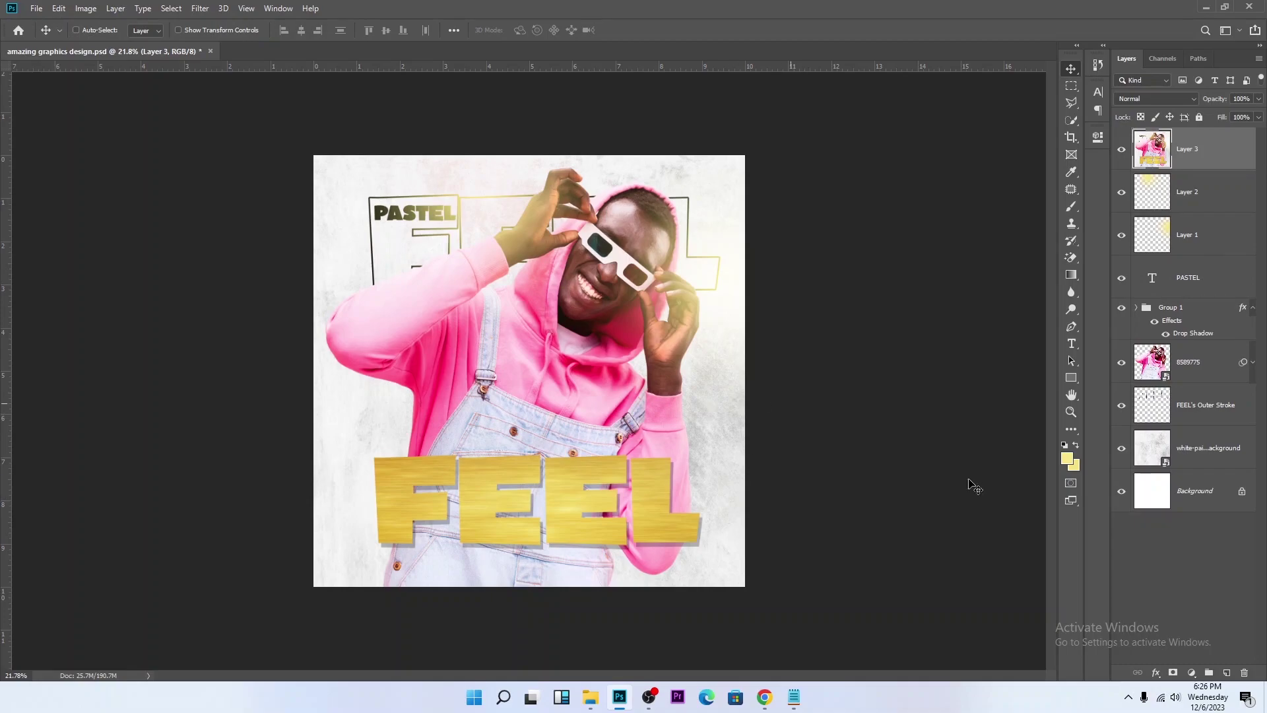
click(199, 8)
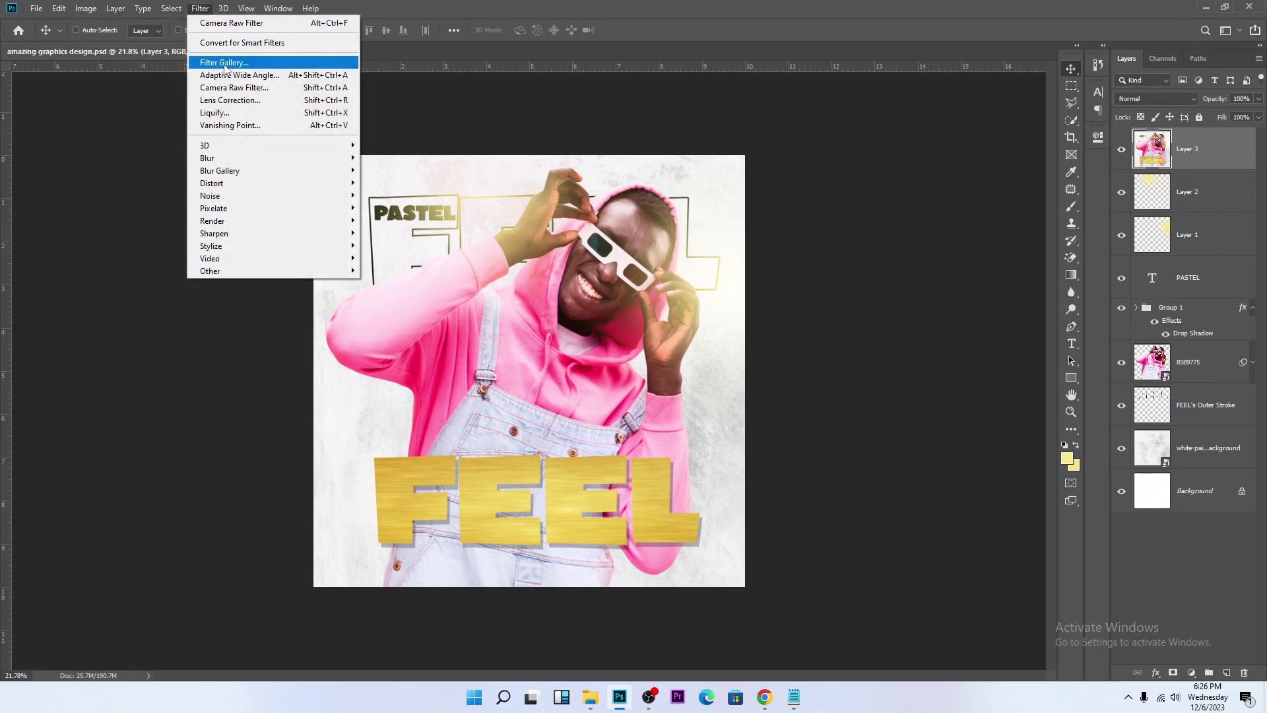
click(223, 96)
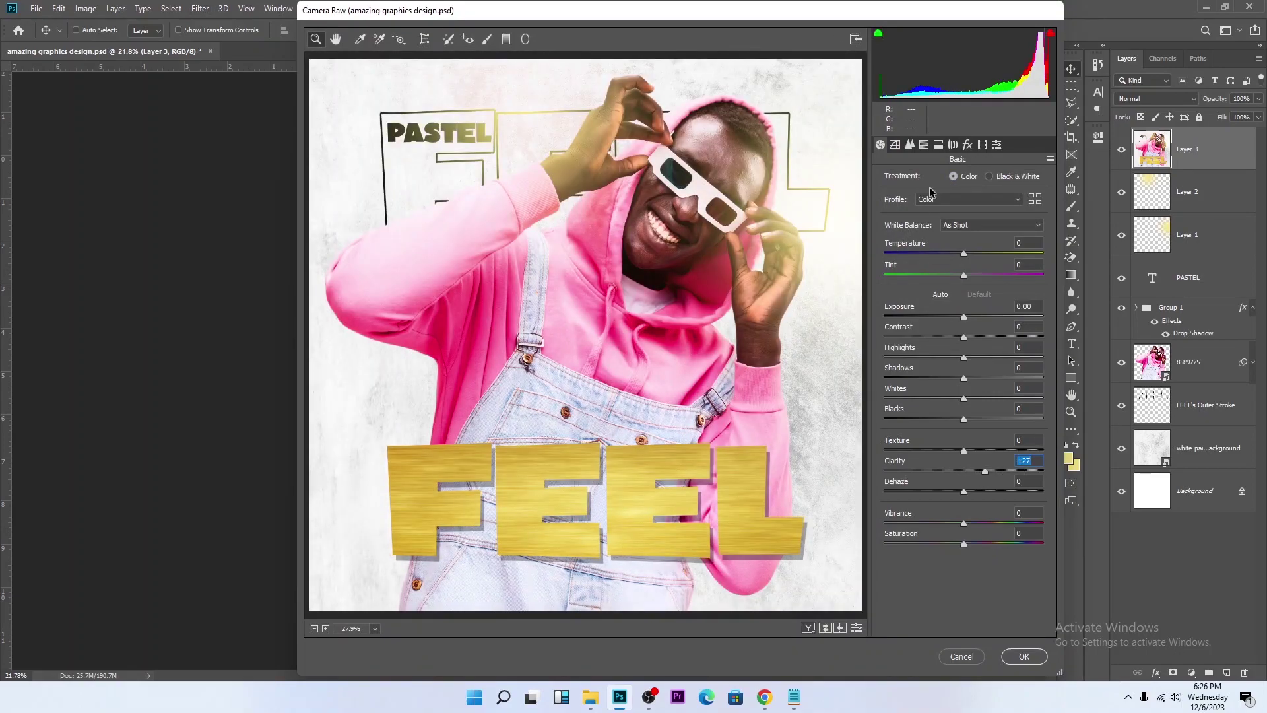
Step: Boost Yellows saturation +47 and Reds +25 with Clarity +27, leave Texture at 0, and apply
click(924, 144)
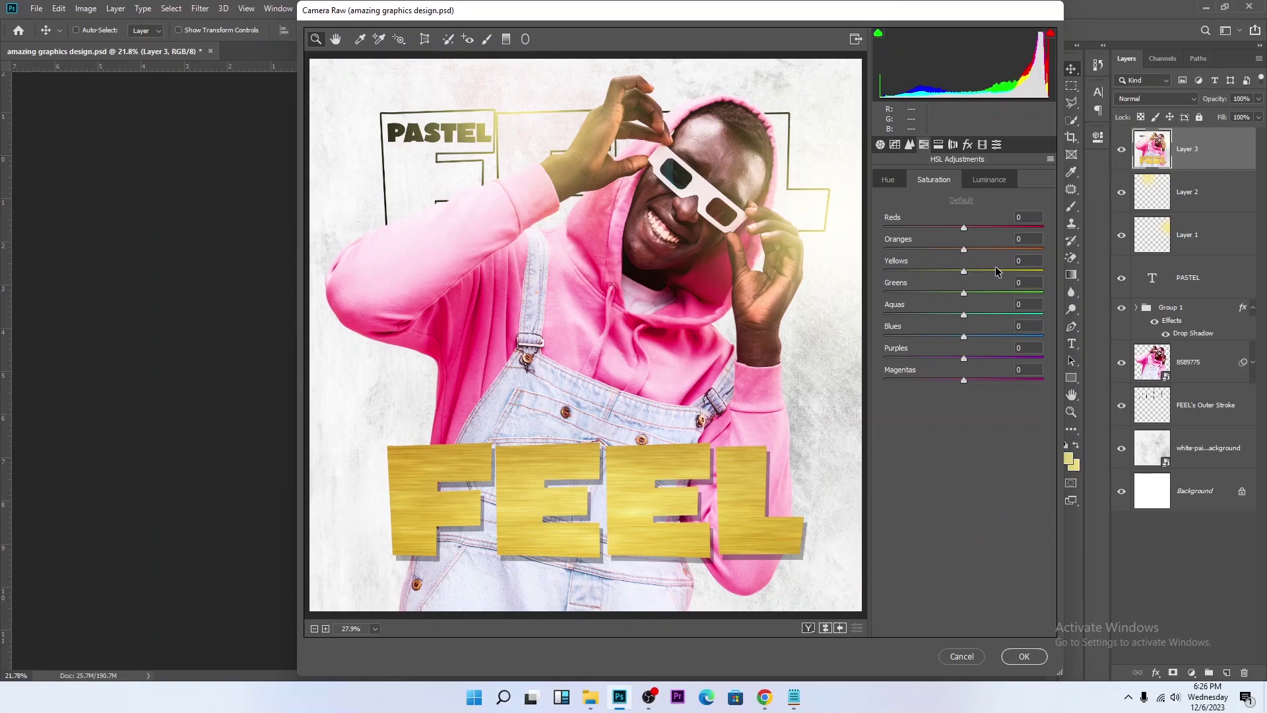
click(1001, 272)
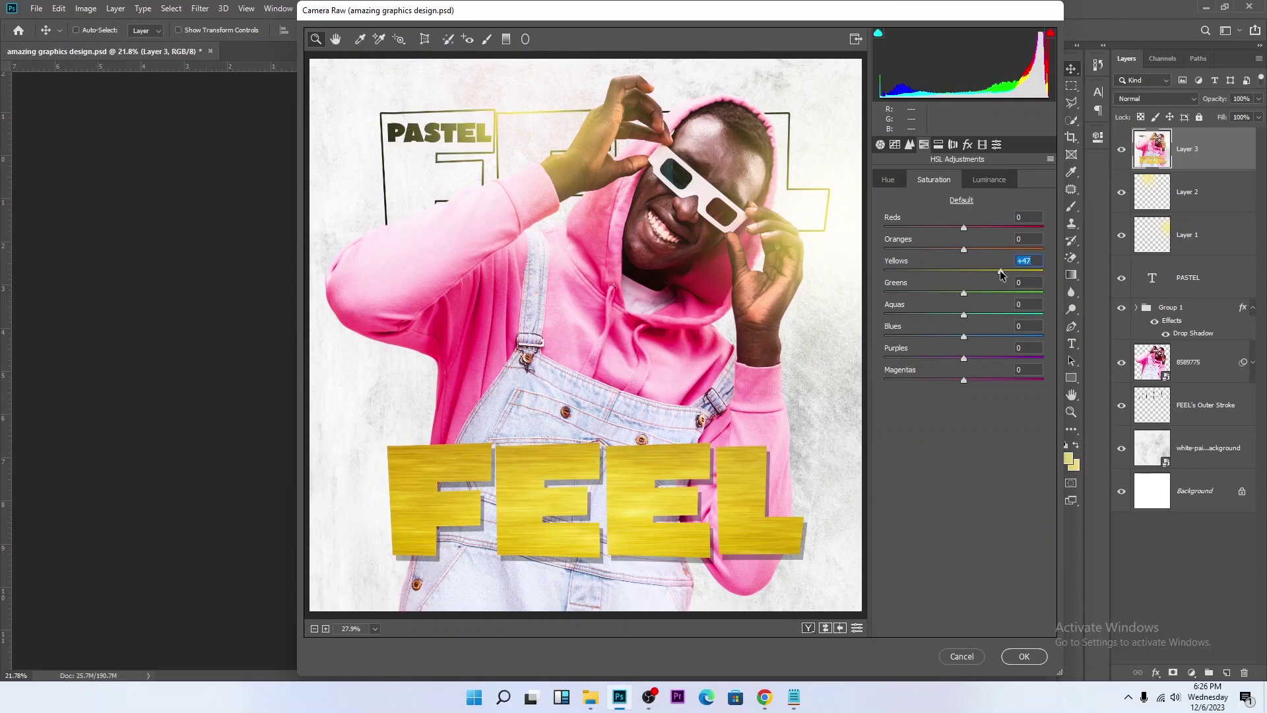
click(983, 228)
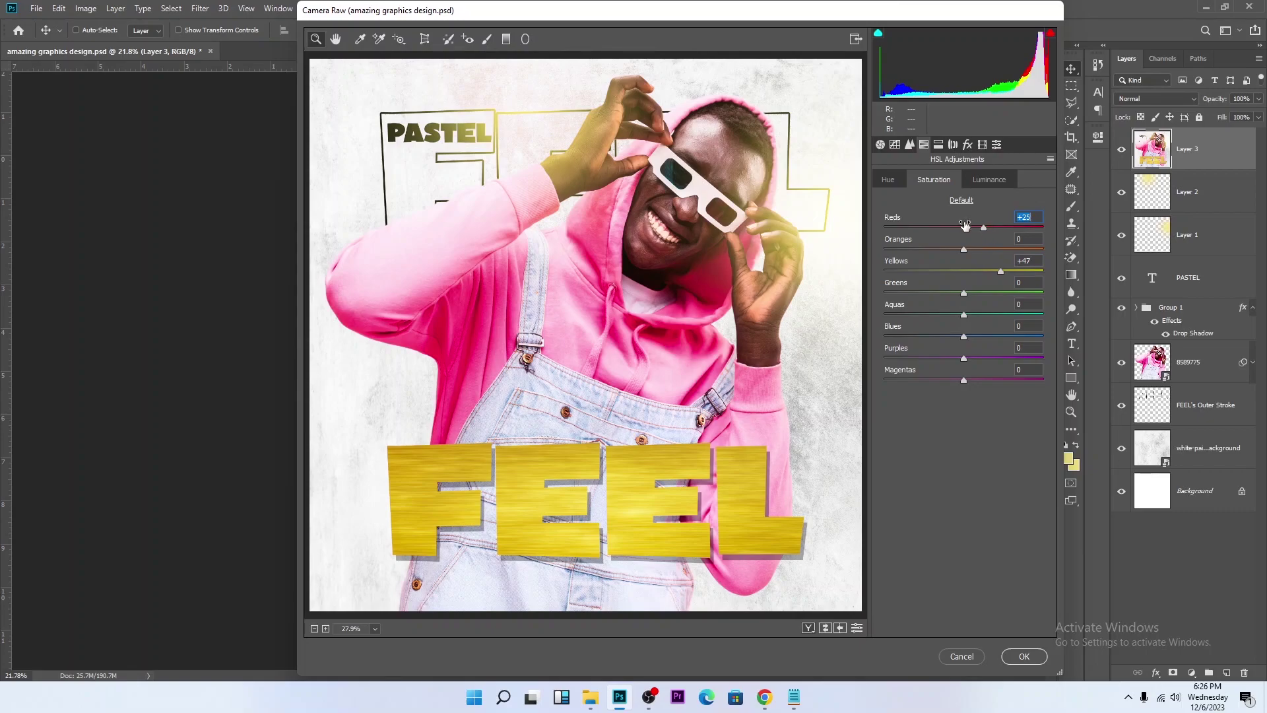
click(880, 144)
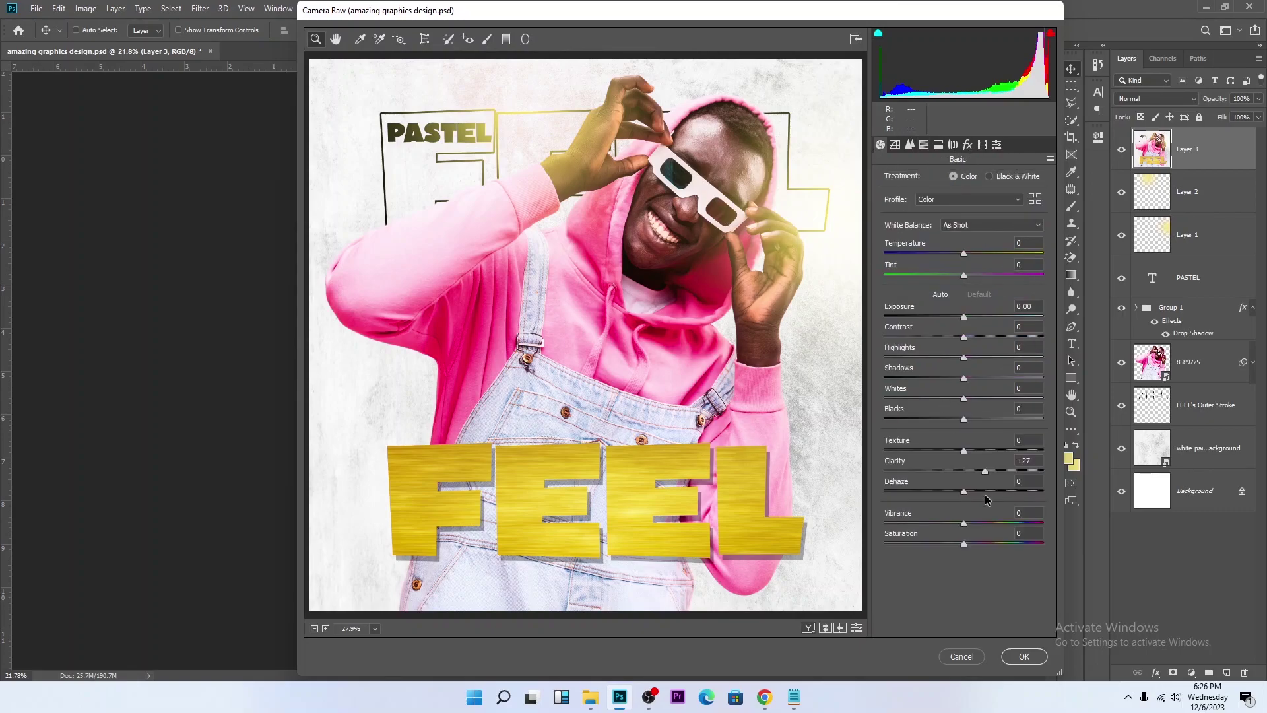
click(983, 450)
mouse_move(981, 452)
mouse_down()
mouse_move(1004, 447)
mouse_move(976, 455)
mouse_up()
double_click(975, 451)
click(1024, 656)
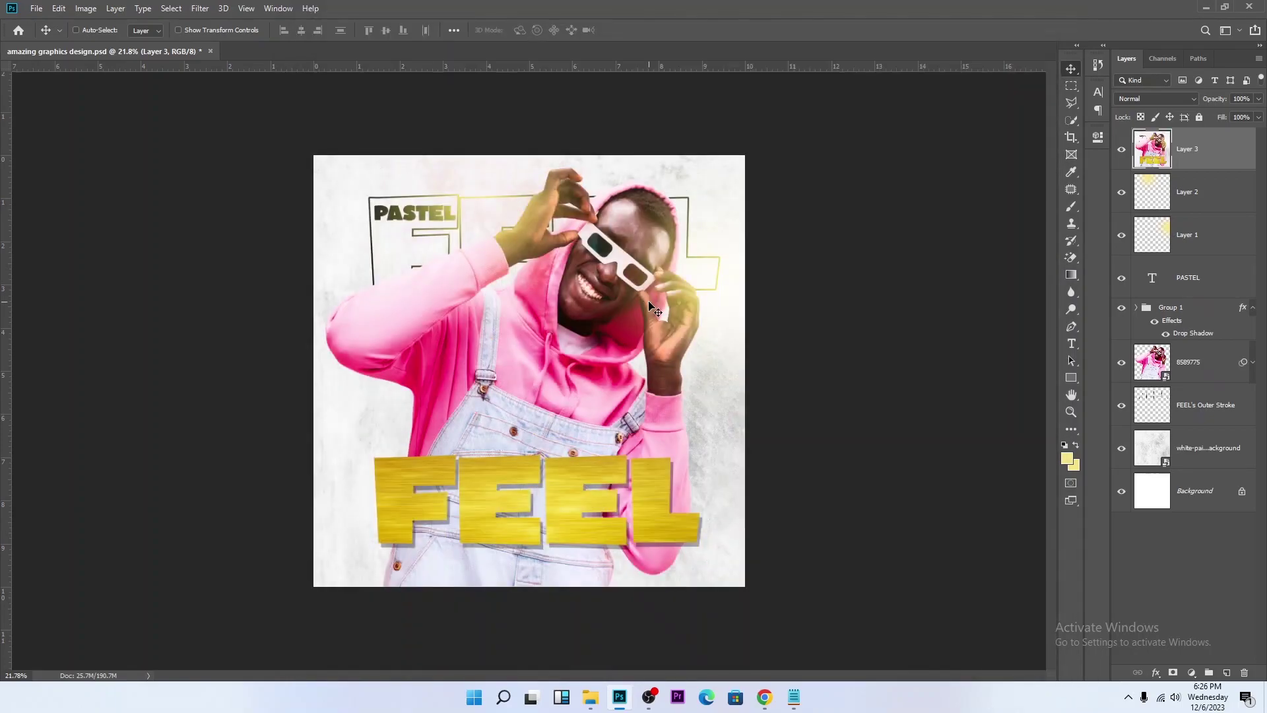
Step: Save the poster, then embed the pngegg social-media icons image from Downloads
key(ctrl+s)
click(30, 8)
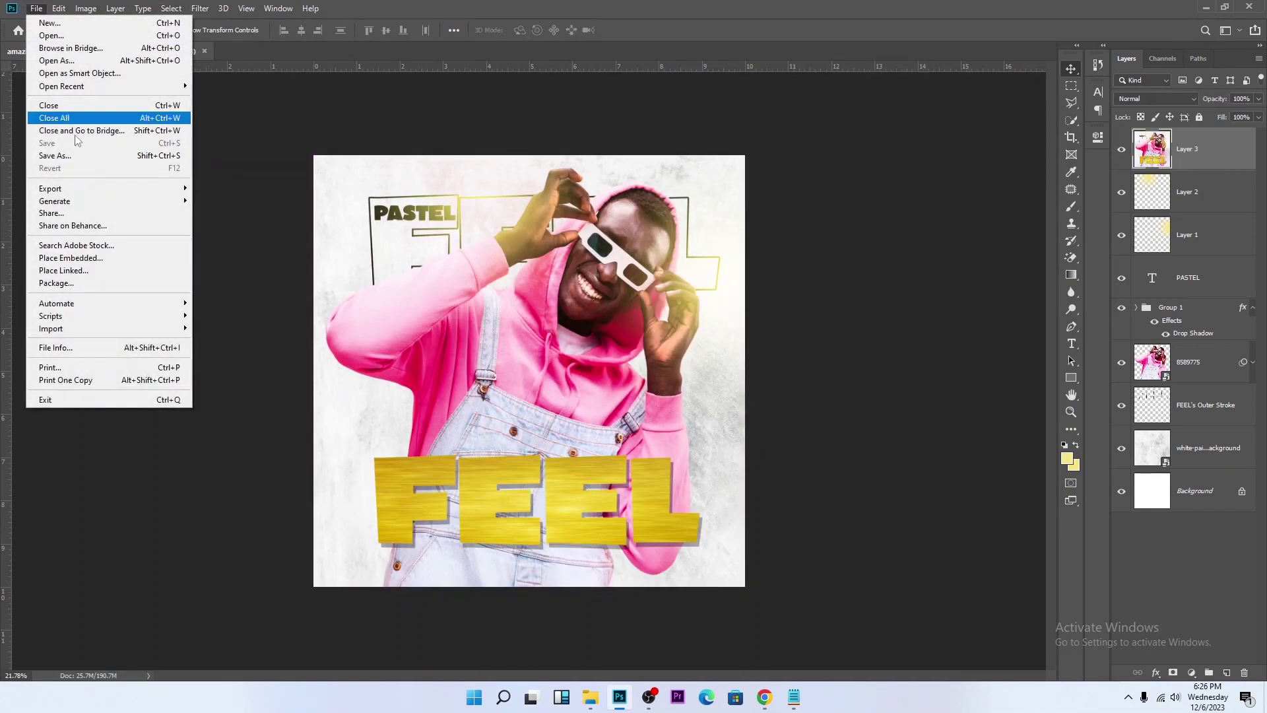
click(93, 256)
scroll(264, 264, down, 5)
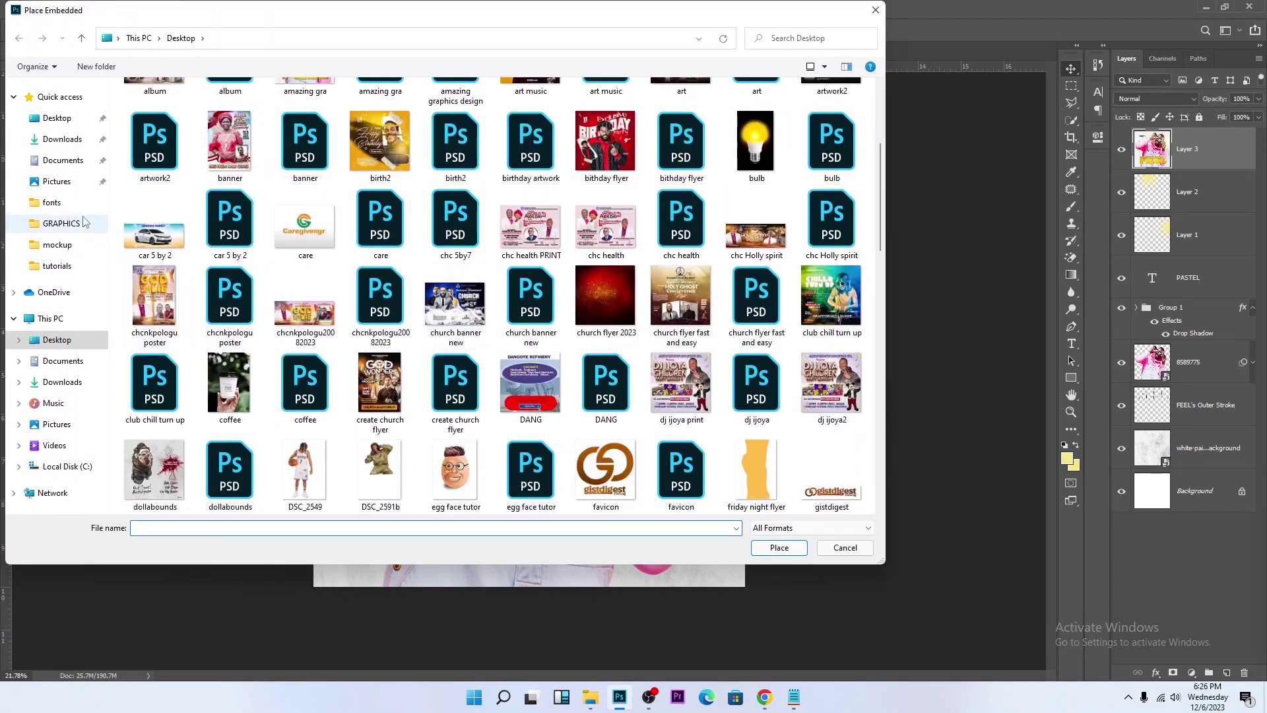
click(62, 138)
scroll(481, 287, down, 10)
scroll(482, 287, up, 5)
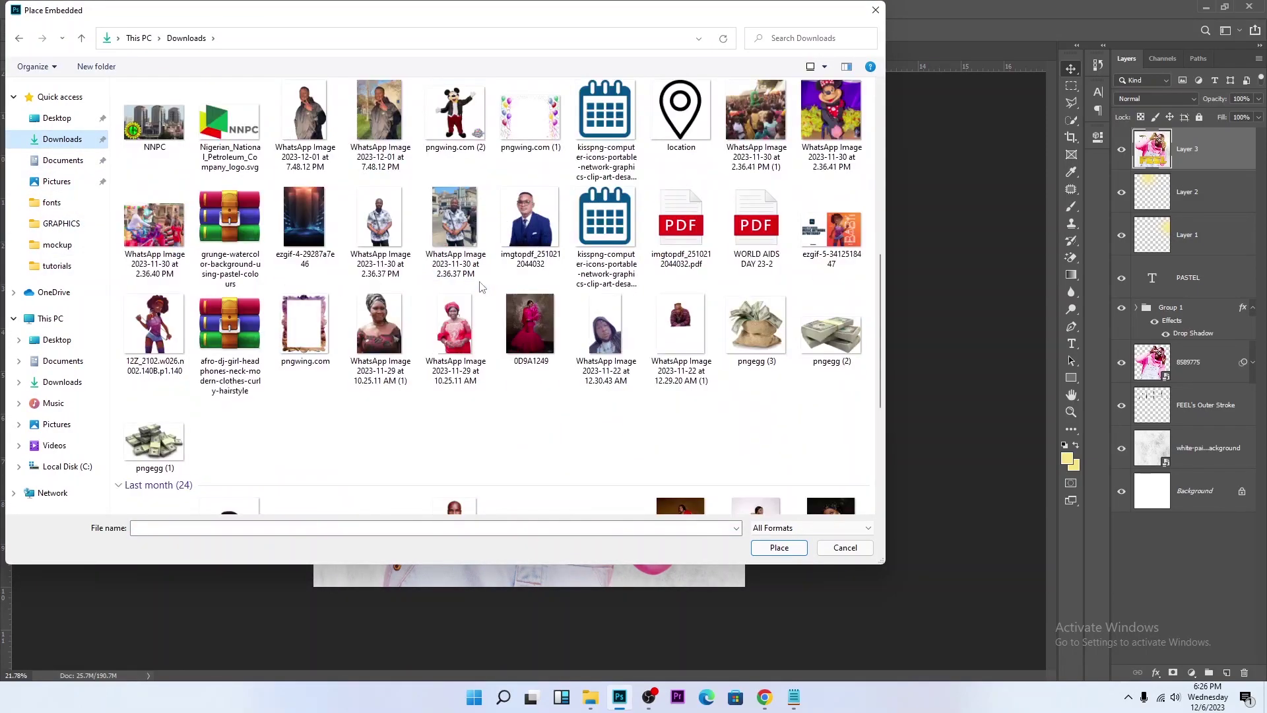
scroll(482, 287, down, 5)
click(530, 260)
click(776, 548)
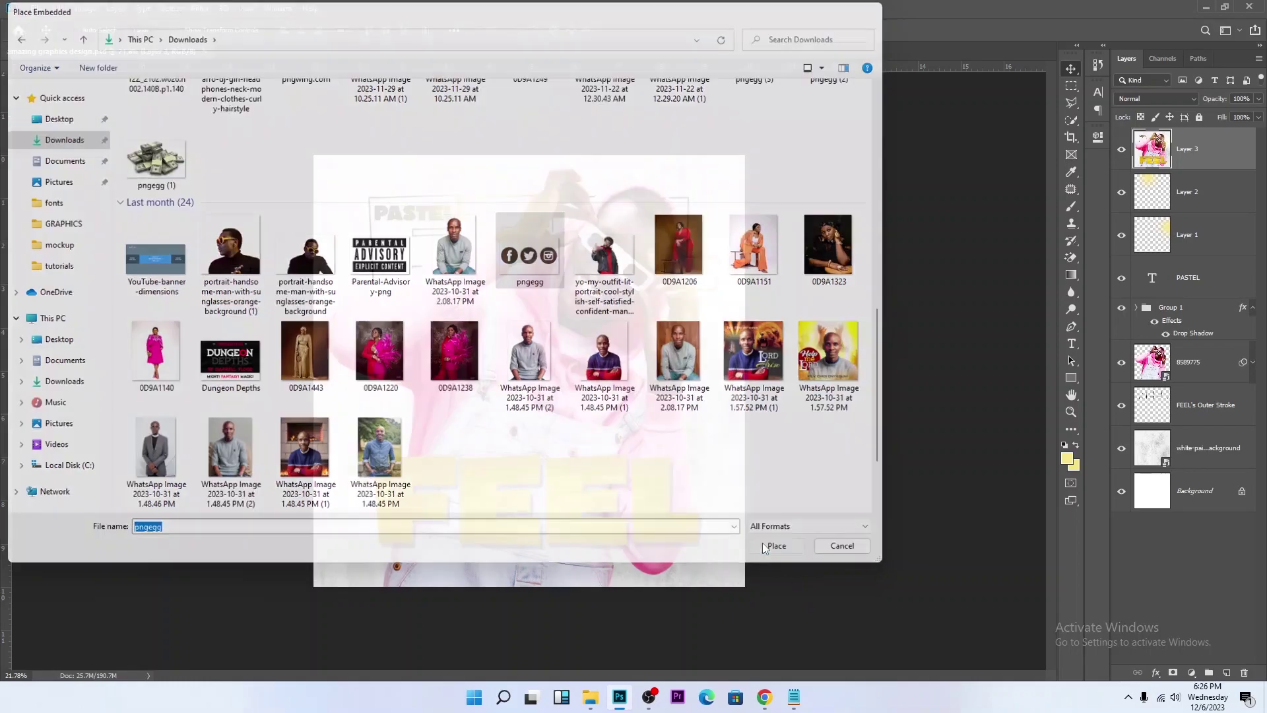
Step: Scale the icons to about 13.5%, position them below FEEL, and save the poster
drag(530, 236, 548, 570)
key(Return)
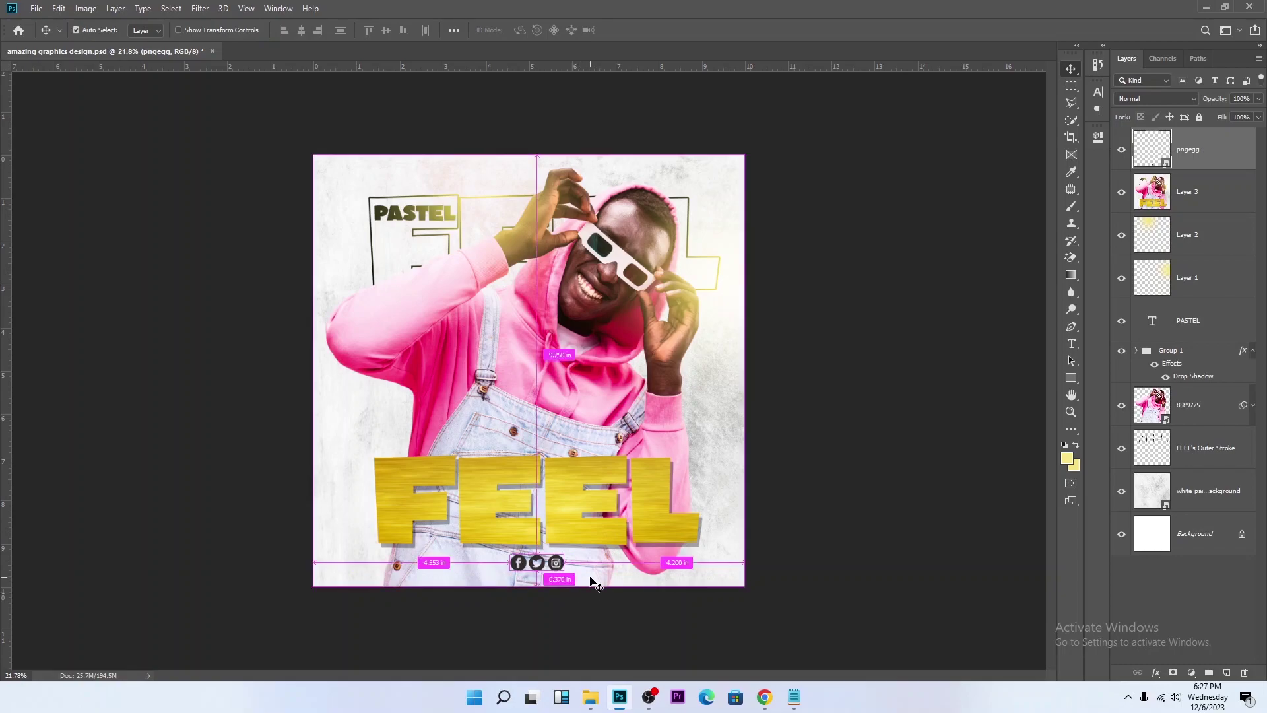
key(ctrl+s)
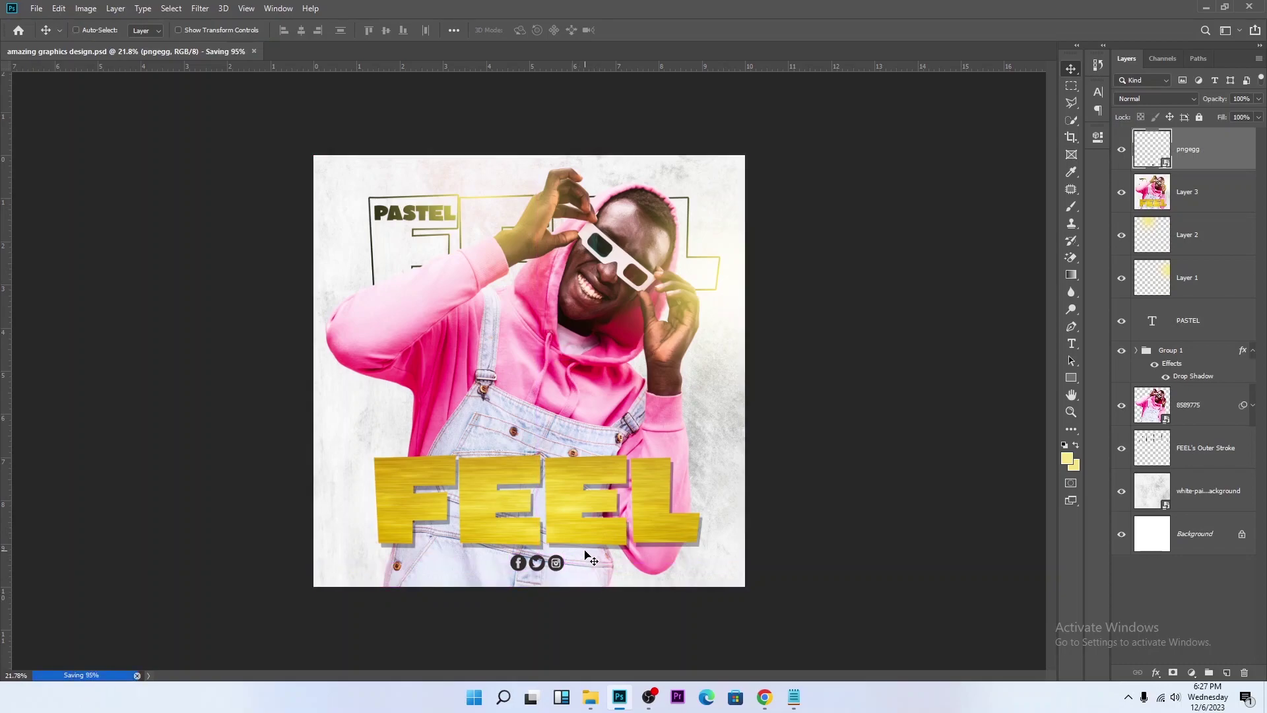
Step: Save a JPEG copy of the poster to the Desktop at maximum quality 12
scroll(589, 404, up, 1)
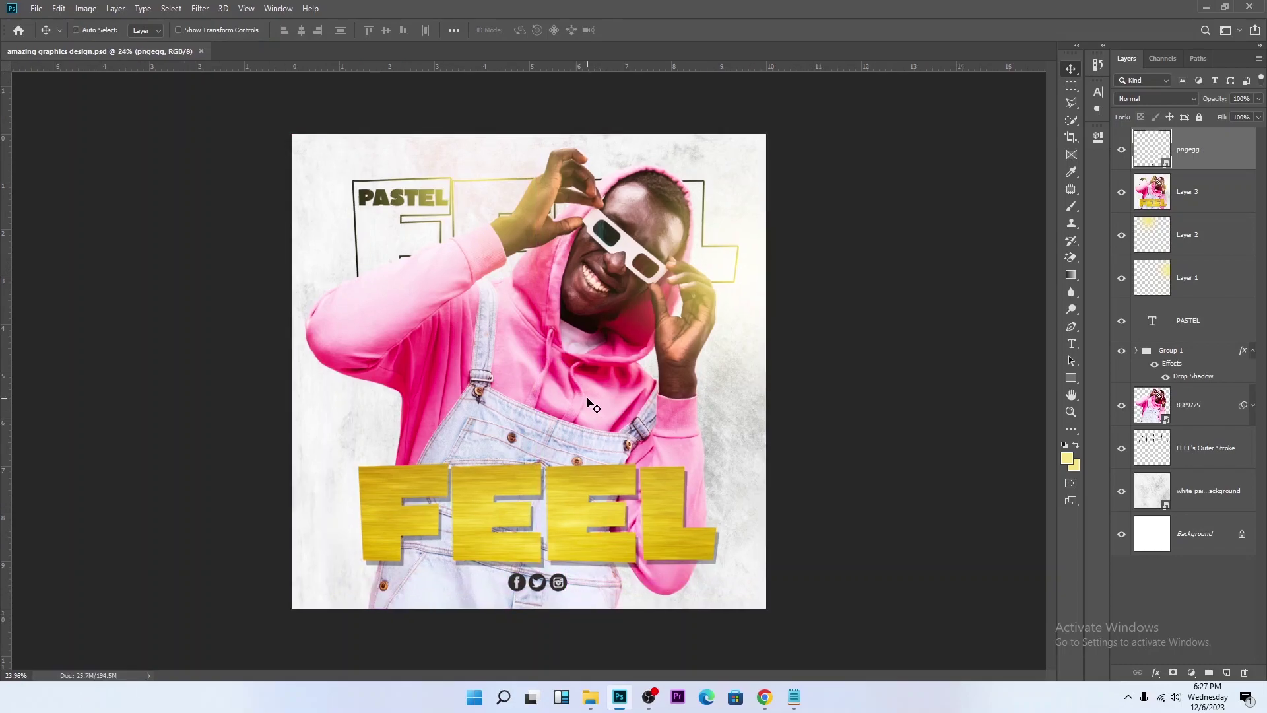
click(36, 8)
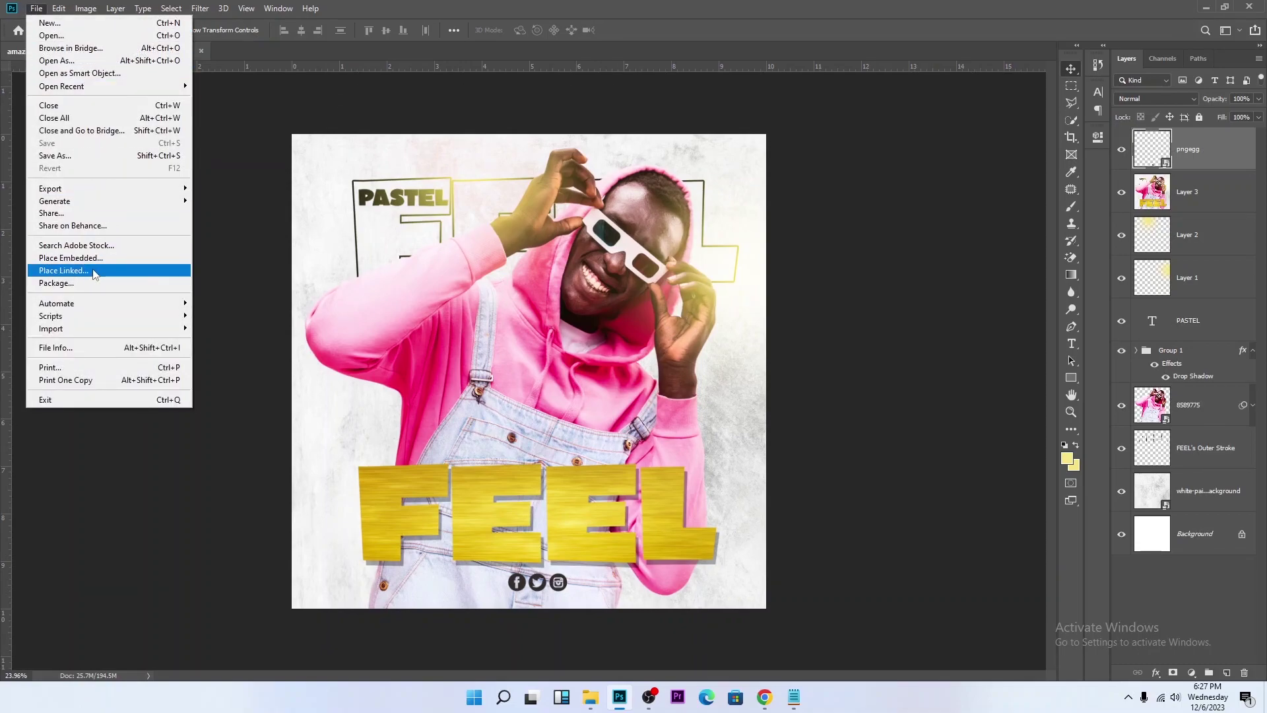
click(89, 155)
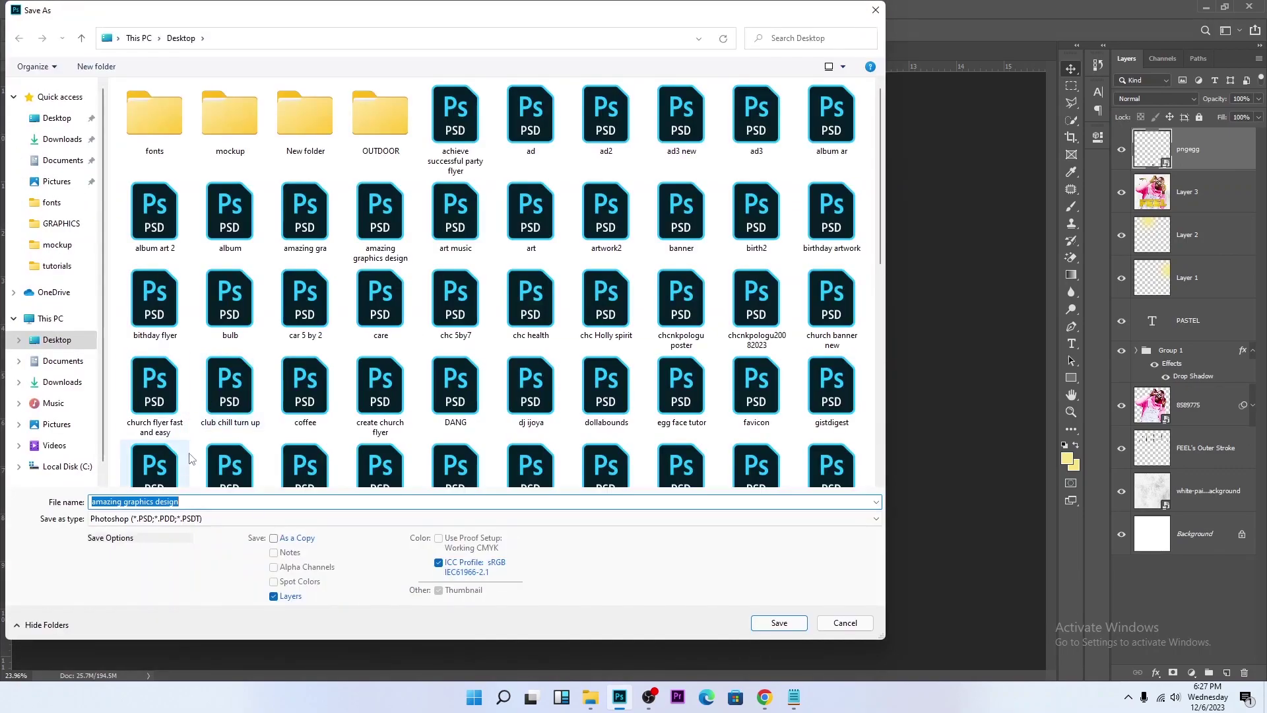
click(178, 518)
click(202, 389)
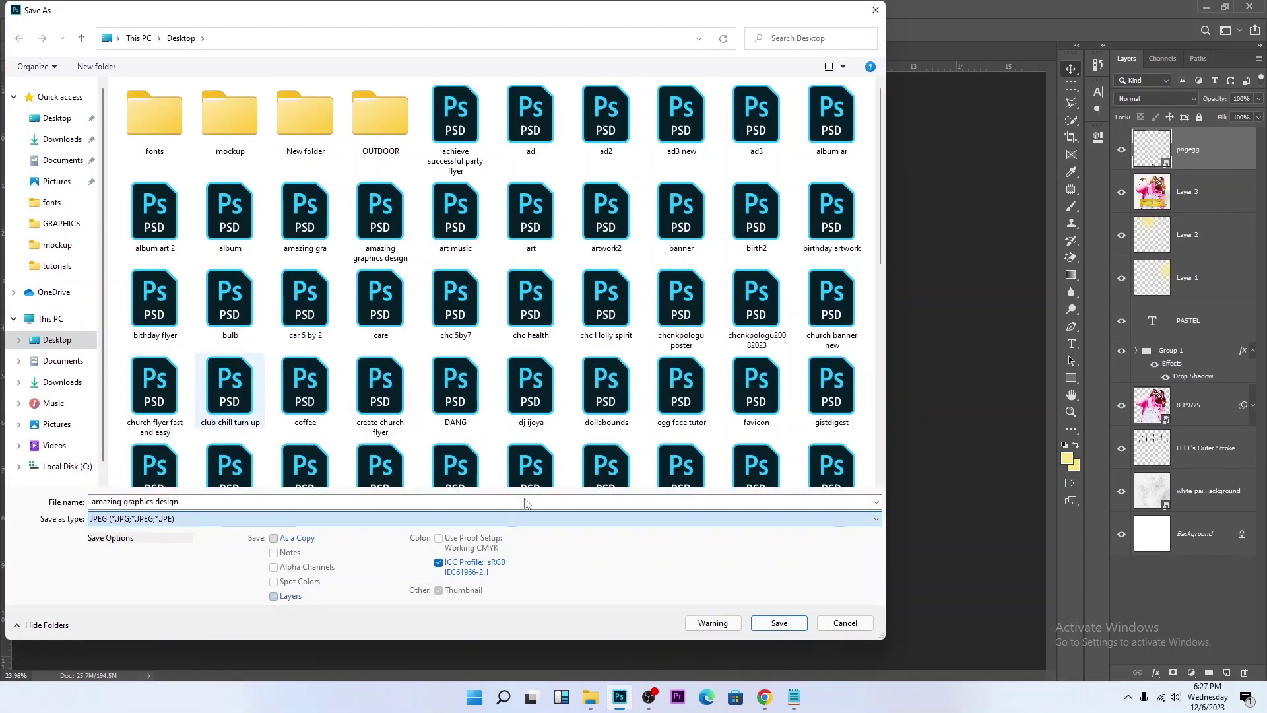
click(778, 623)
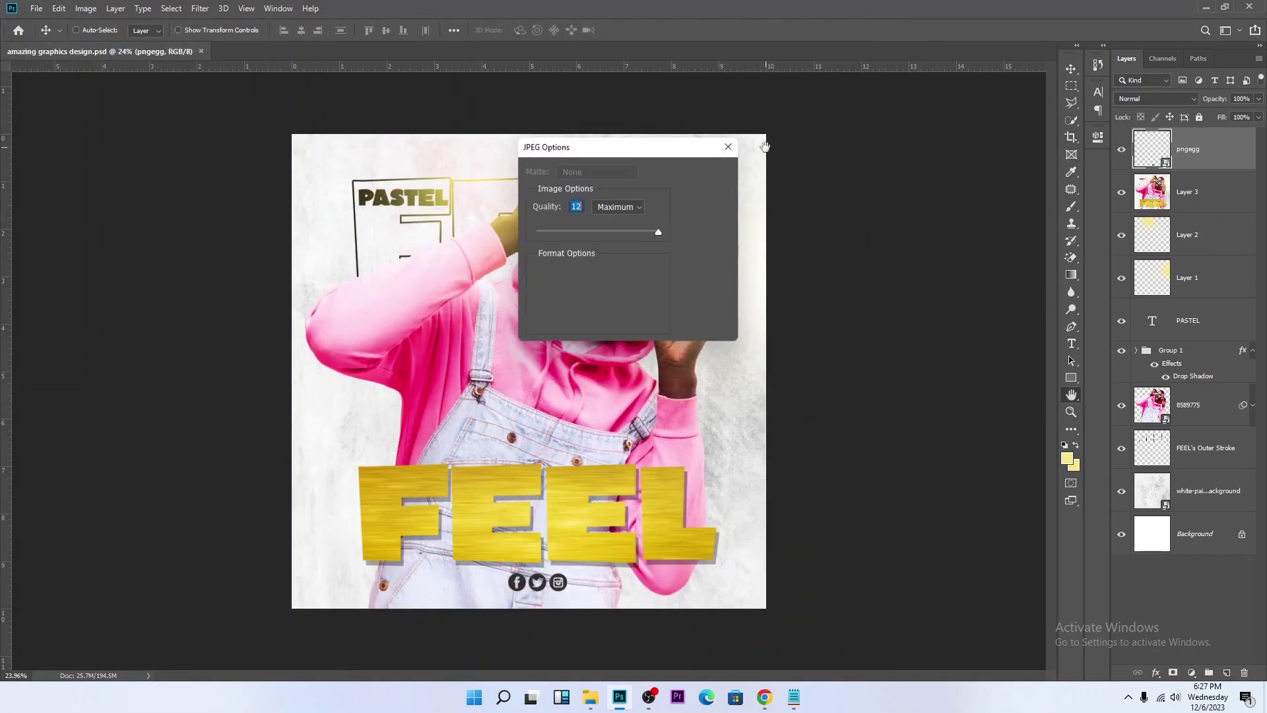
click(705, 172)
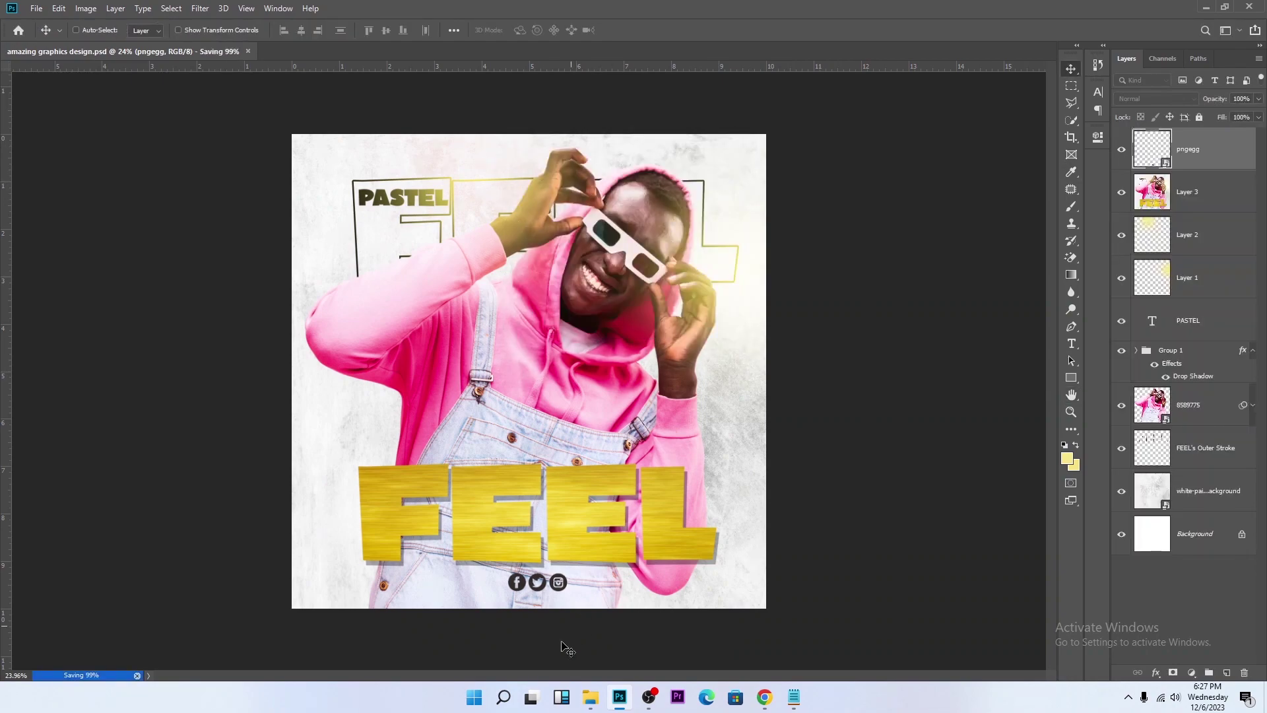
Step: Open the 'amazing graphics design' JPEG from the Desktop folder in File Explorer
click(584, 702)
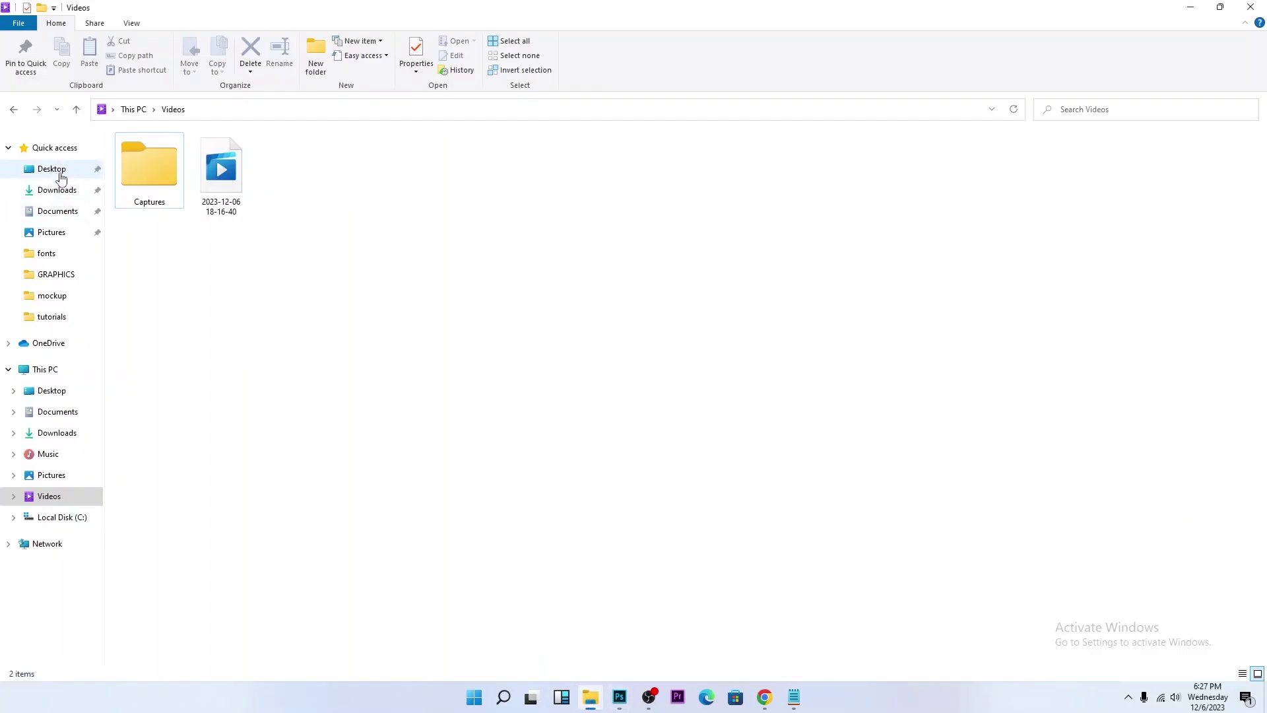
click(53, 169)
scroll(975, 447, down, 10)
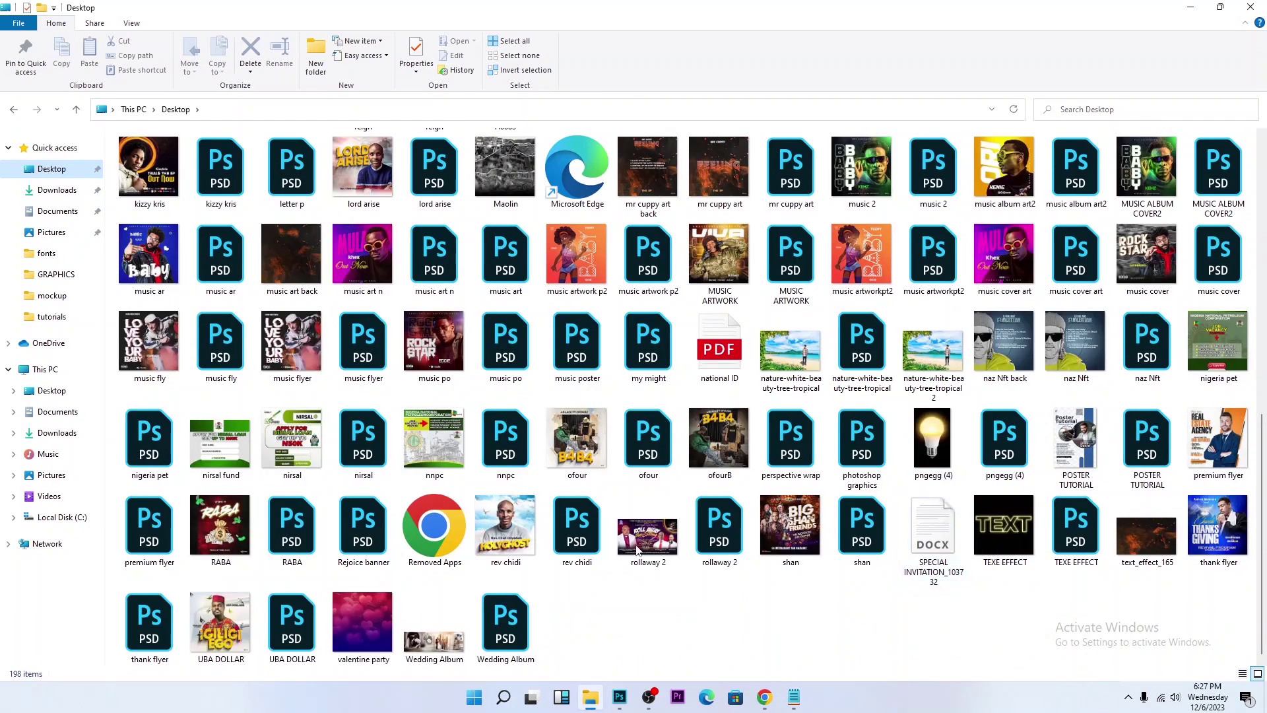
scroll(602, 468, up, 10)
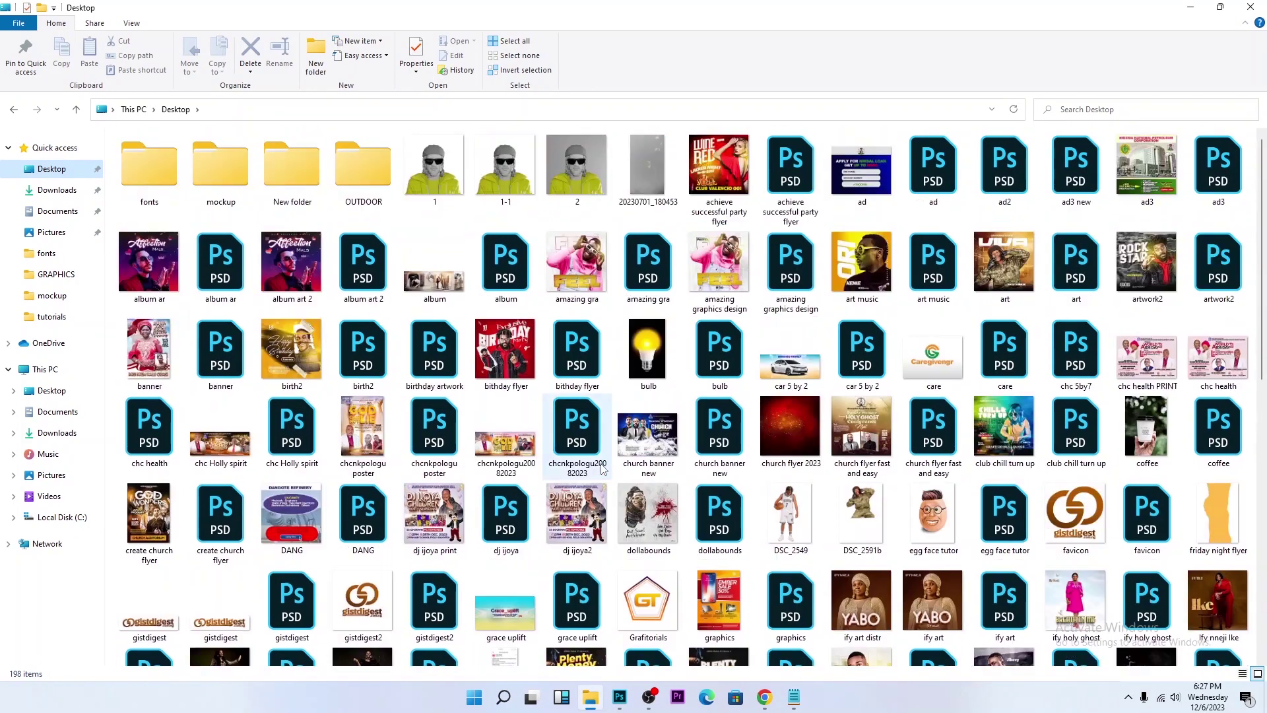
double_click(721, 235)
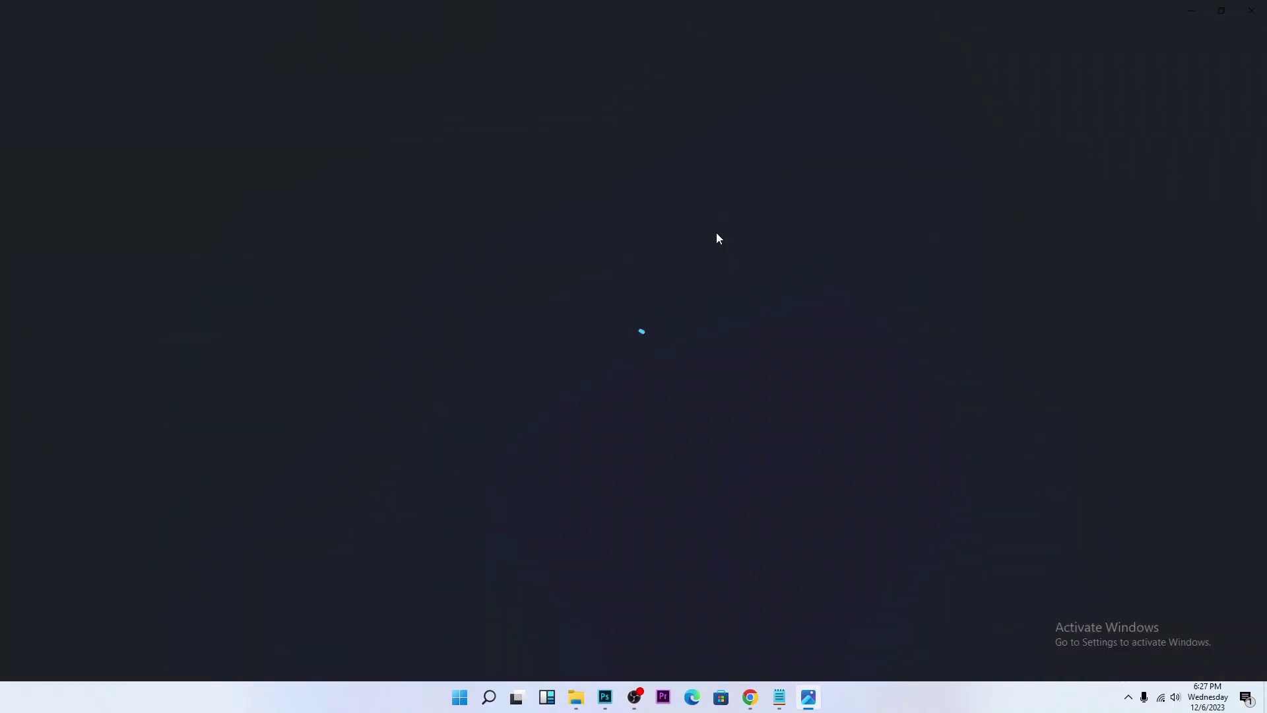